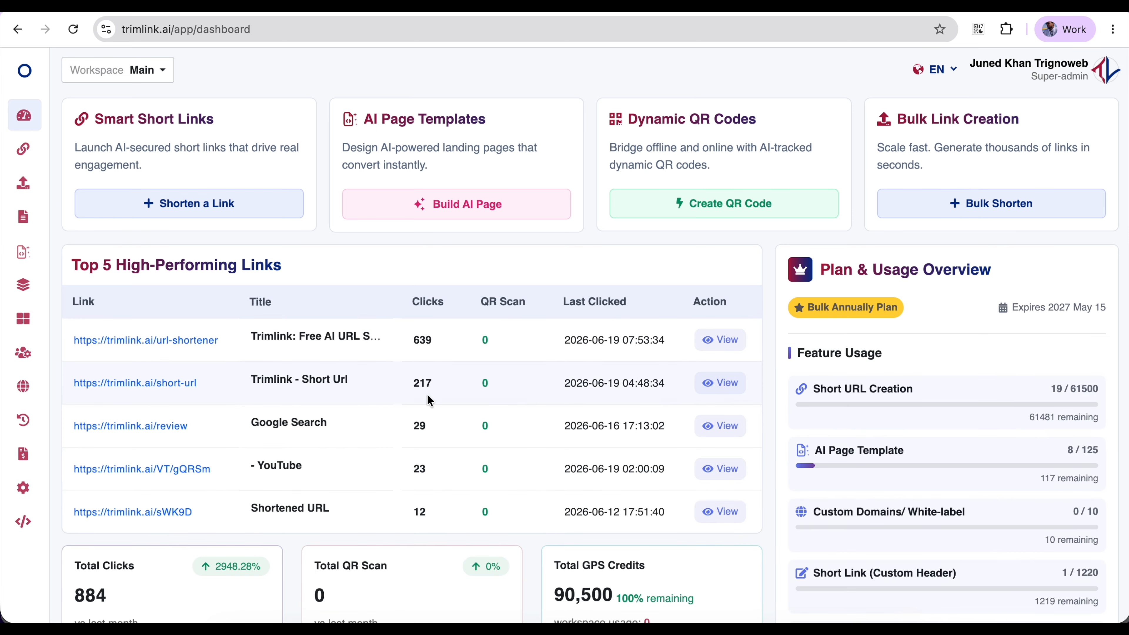
- Open the list of short links and view the details of the "Trimlink - Short Url" link
mouse_move(30, 177)
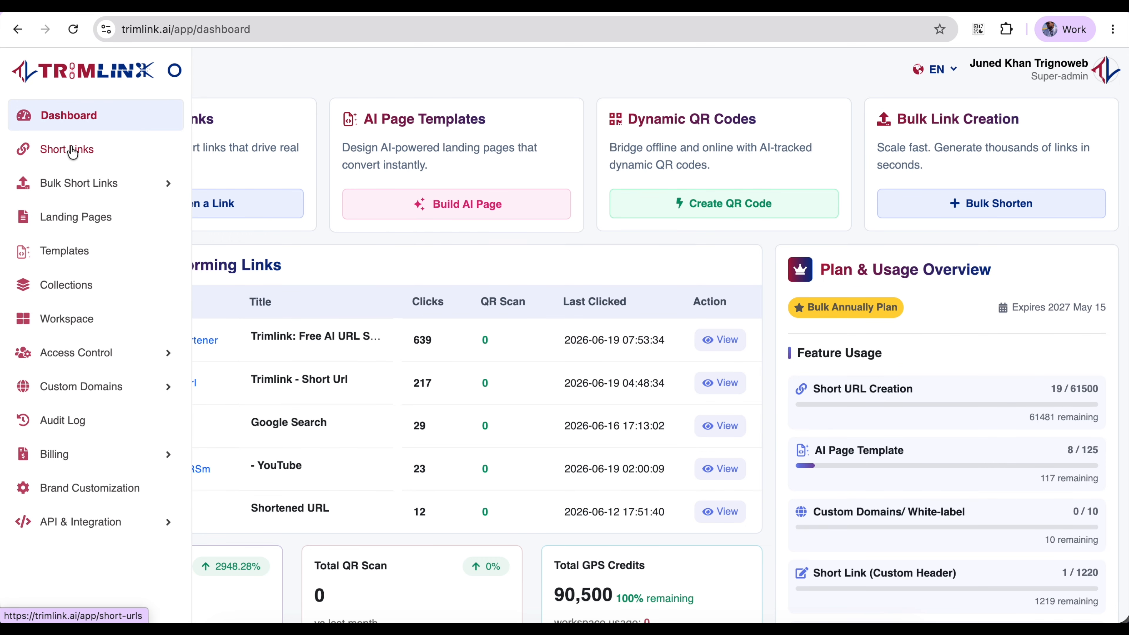
click(59, 154)
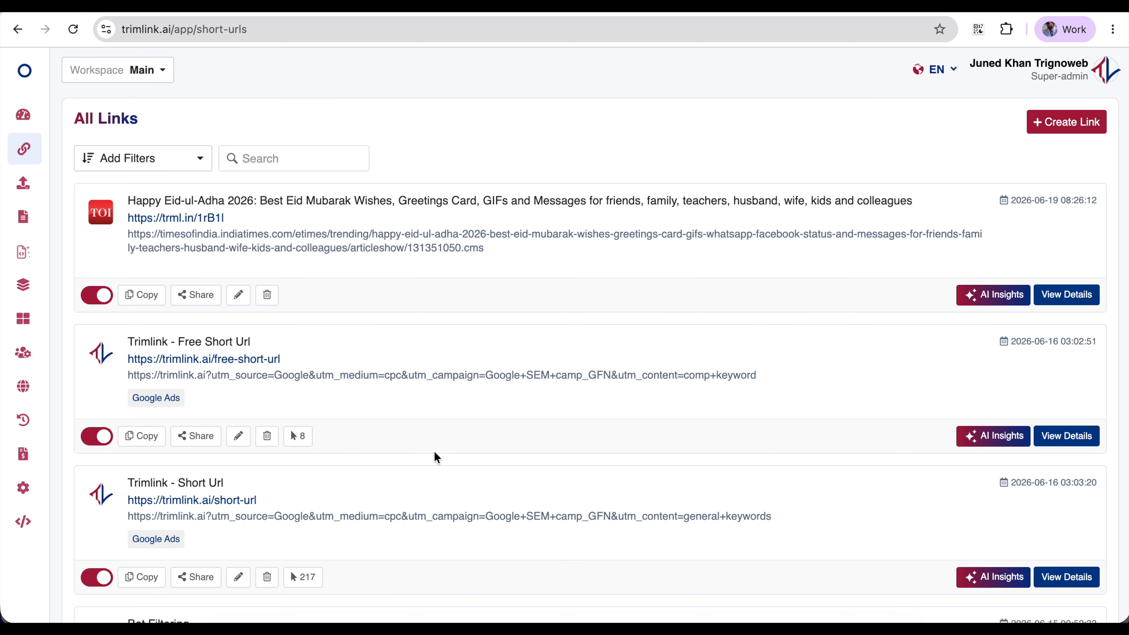
scroll(805, 441, down, 5)
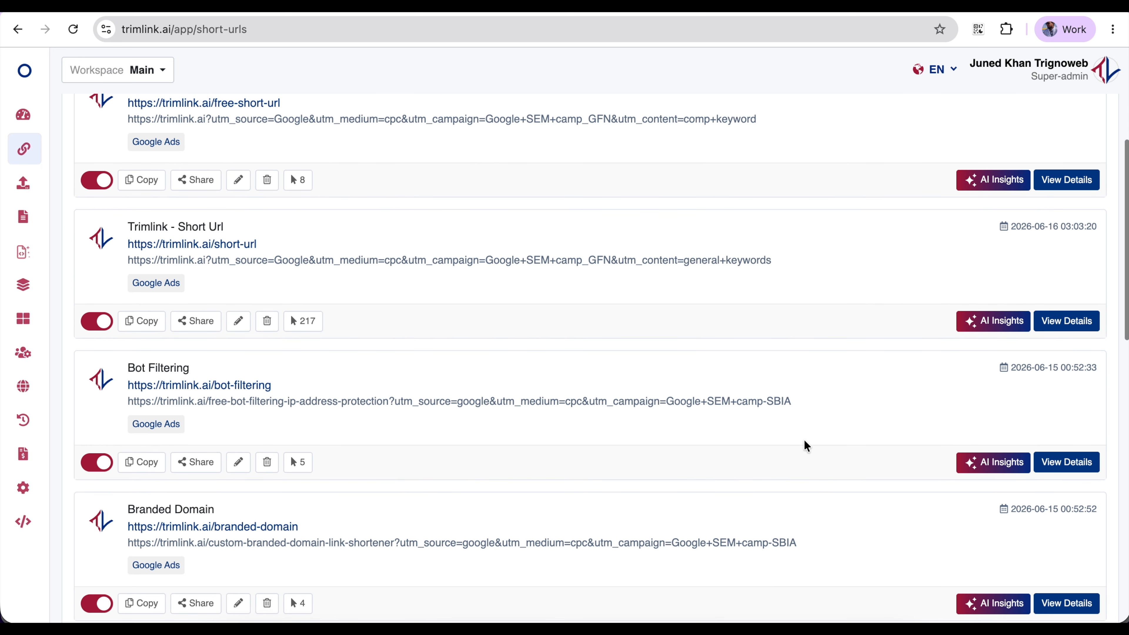
click(1072, 323)
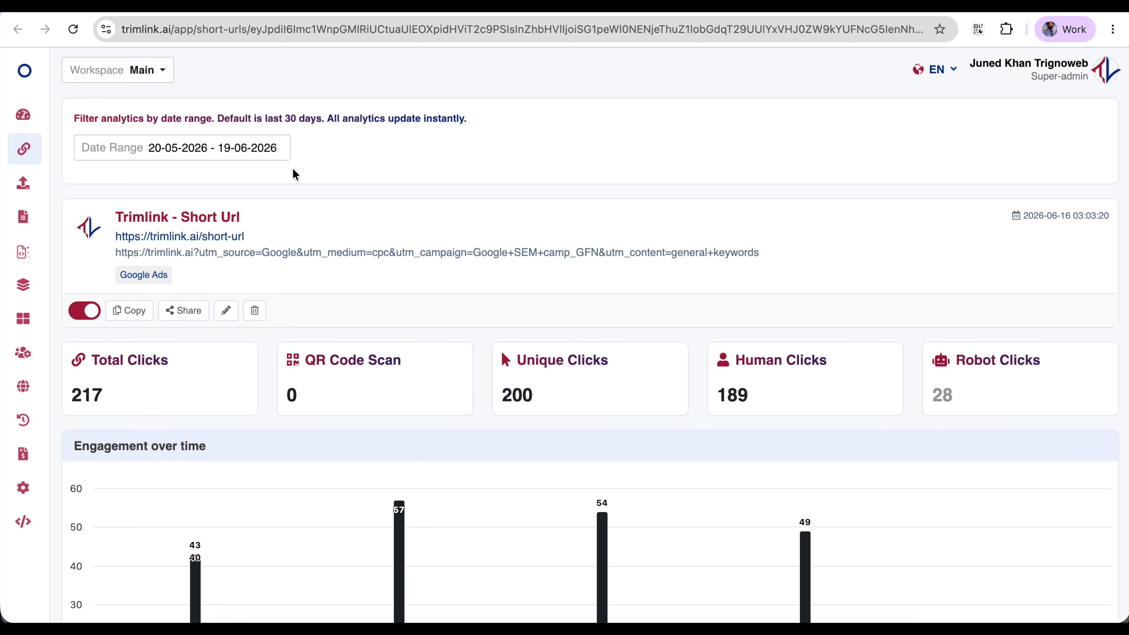
- Filter the link's analytics to the date range 17-06-2026 to 19-06-2026 and check the engagement chart
click(271, 147)
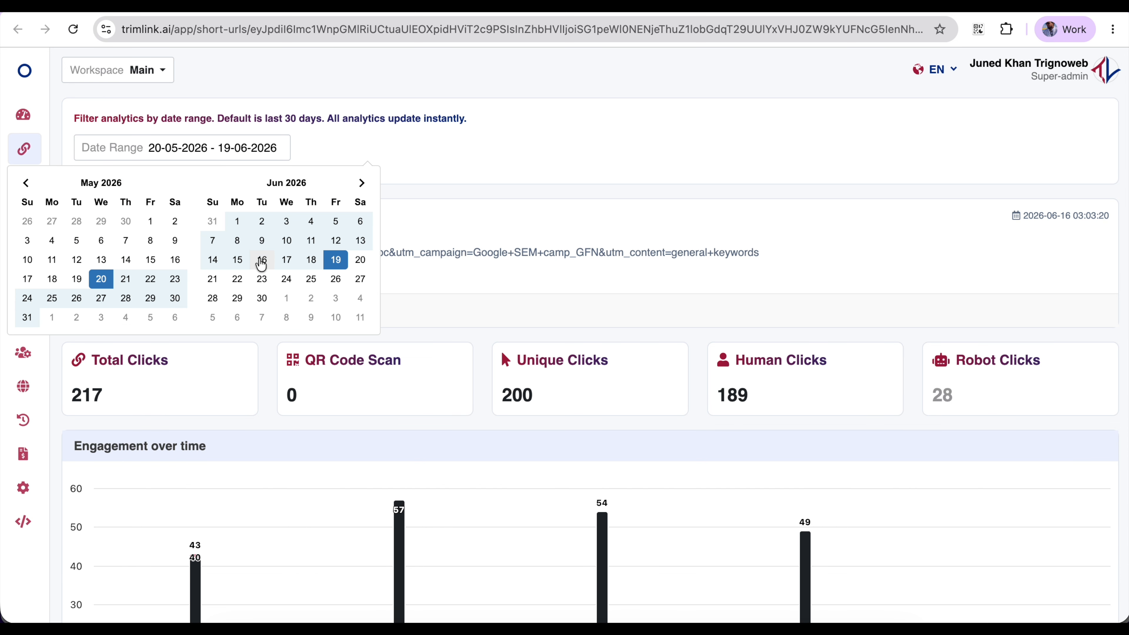
click(286, 259)
click(336, 260)
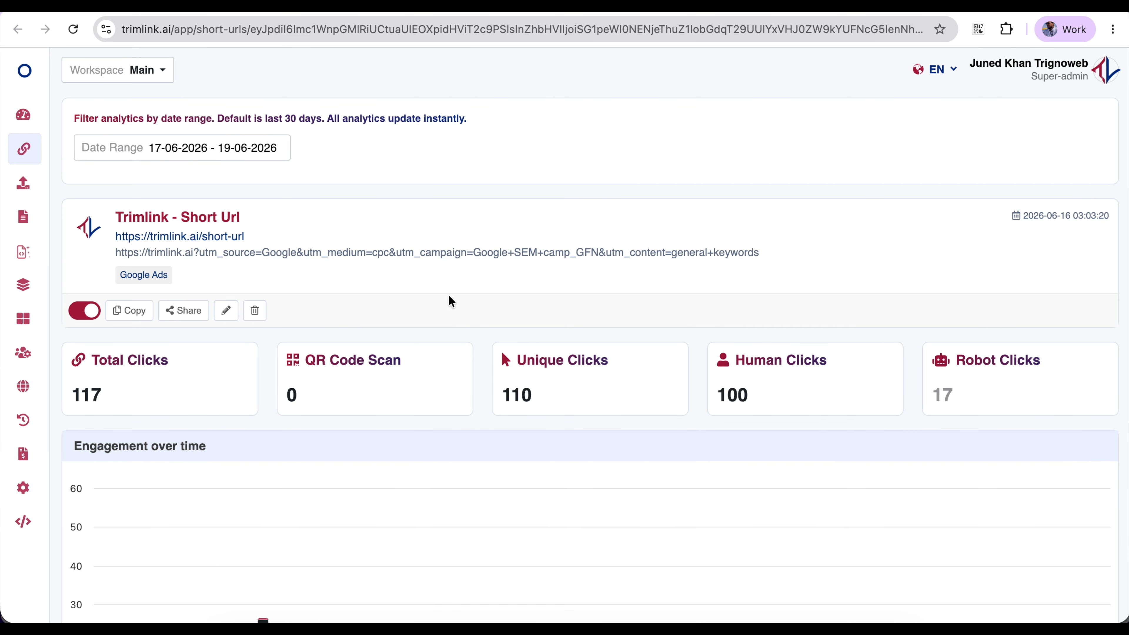
scroll(537, 440, down, 5)
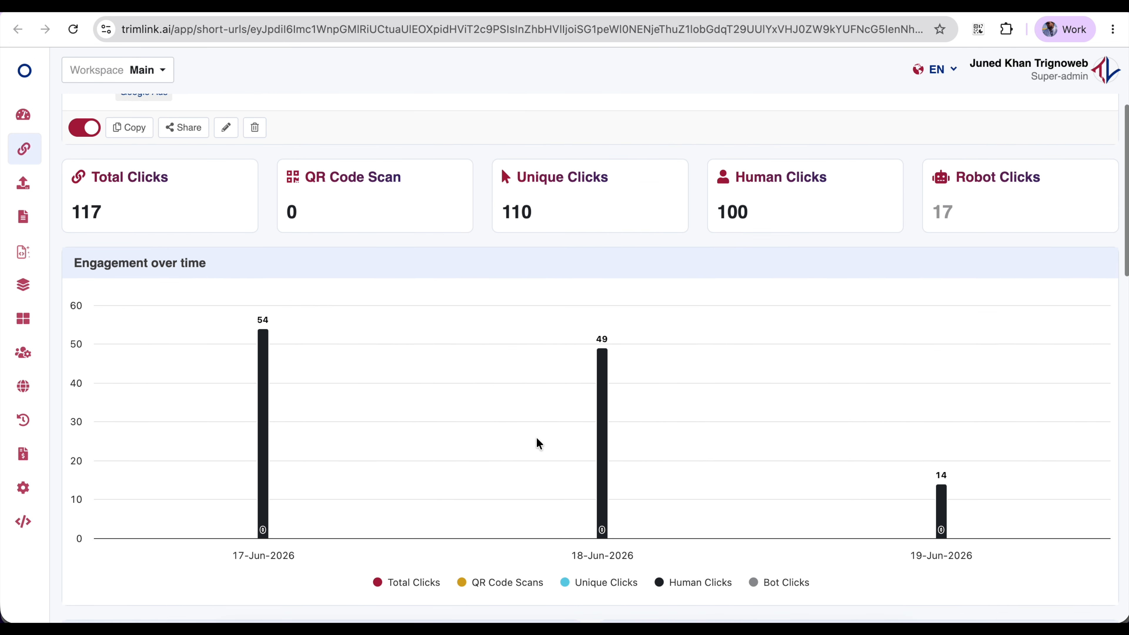
scroll(536, 436, up, 5)
click(269, 149)
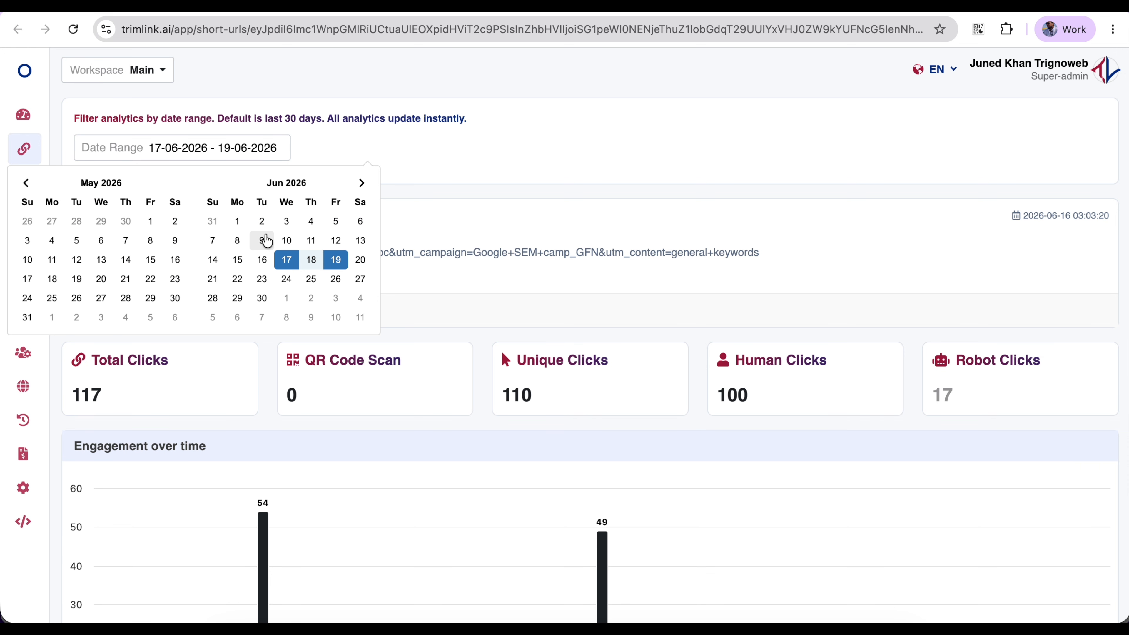
click(212, 259)
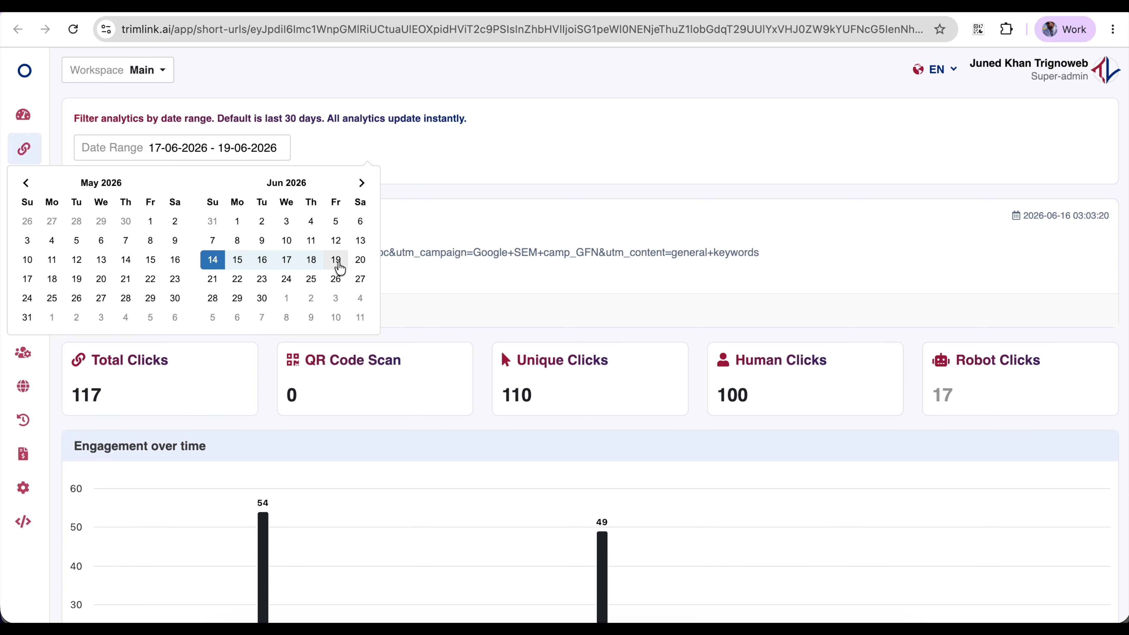
click(472, 197)
- Set the analytics date range to 14-06-2026 through 19-06-2026
click(270, 147)
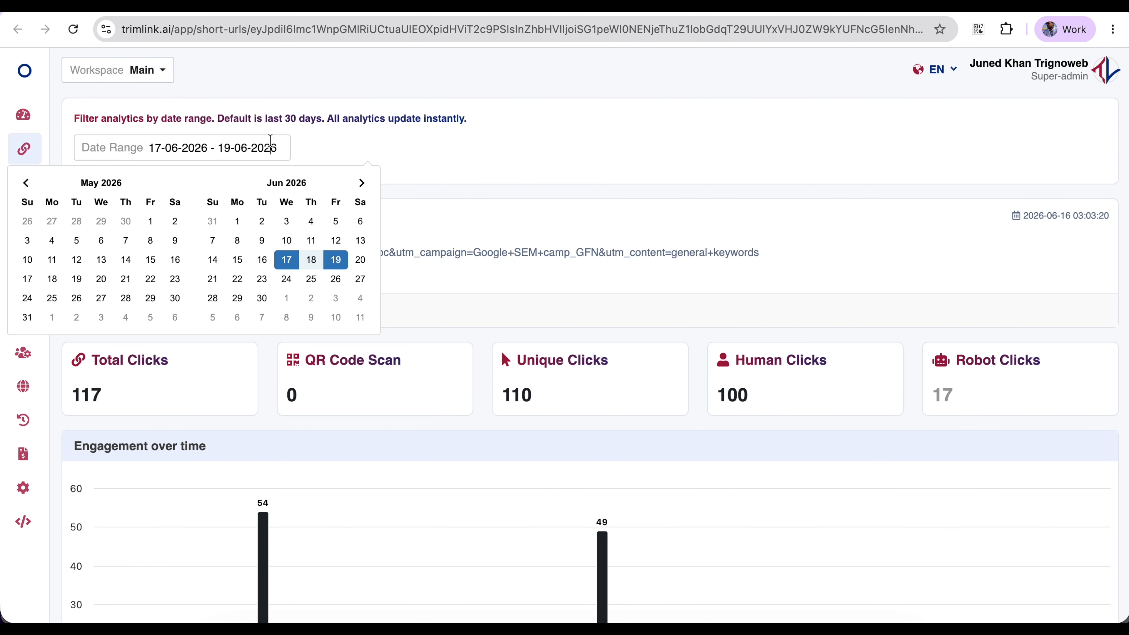
click(212, 259)
click(311, 260)
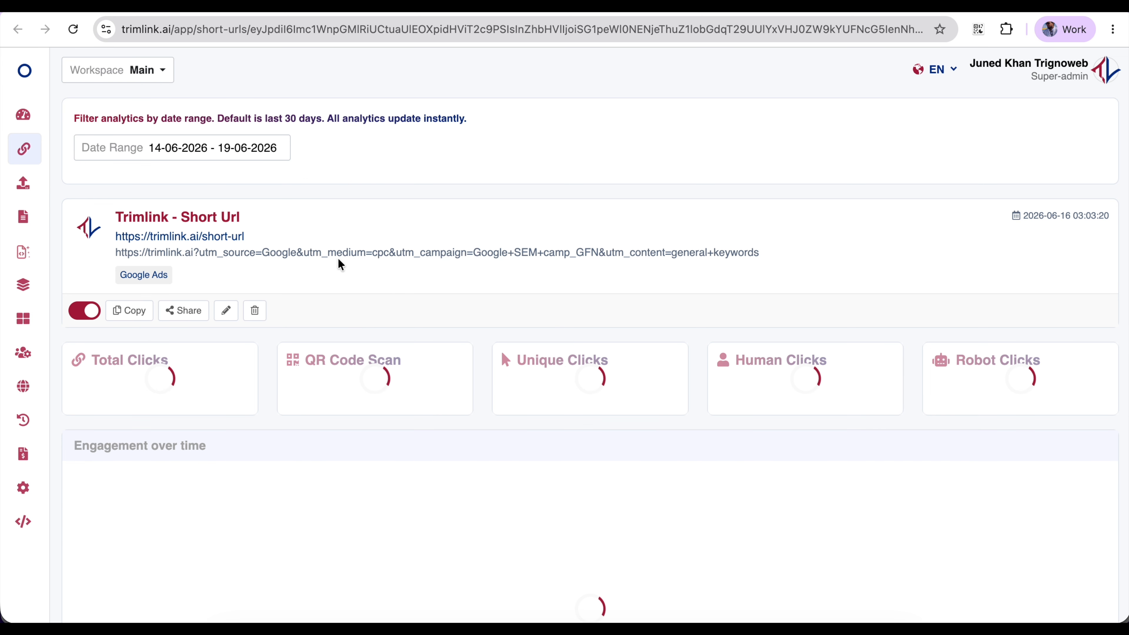
- Examine the total, QR code, unique, human and robot click counts together with the Engagement over time chart
scroll(575, 385, down, 4)
scroll(575, 387, down, 2)
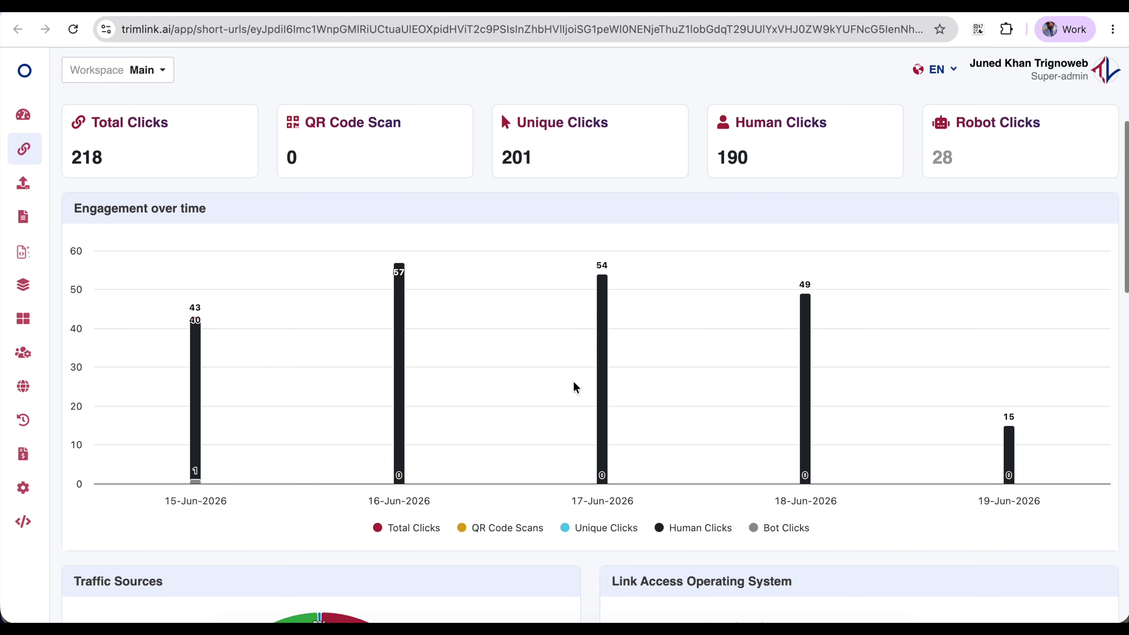
scroll(575, 386, up, 1)
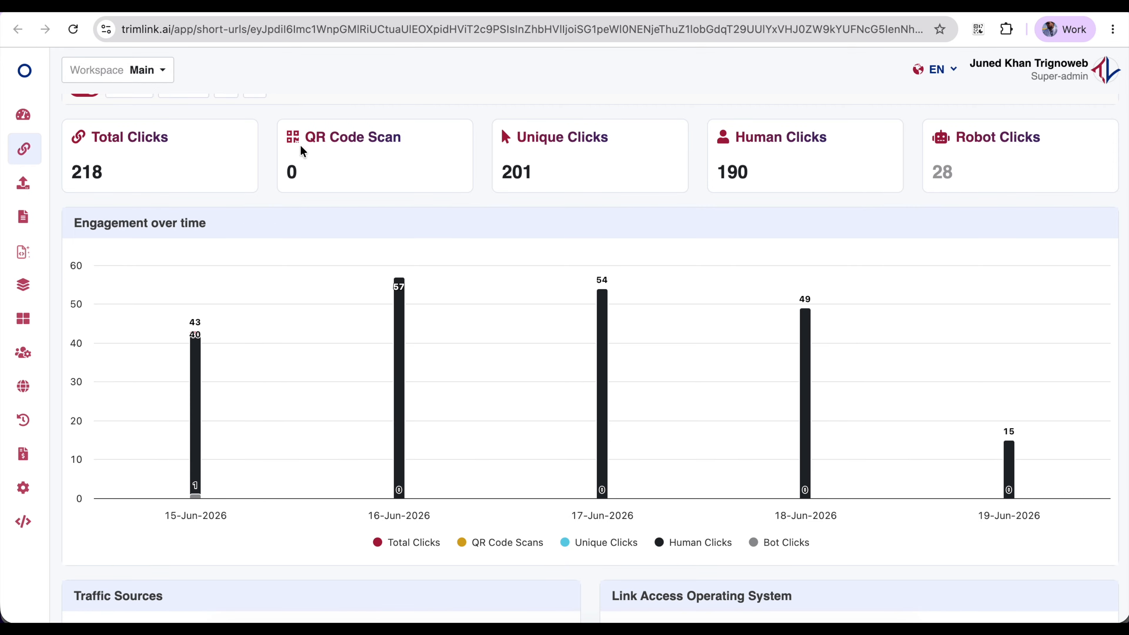
scroll(197, 203, up, 1)
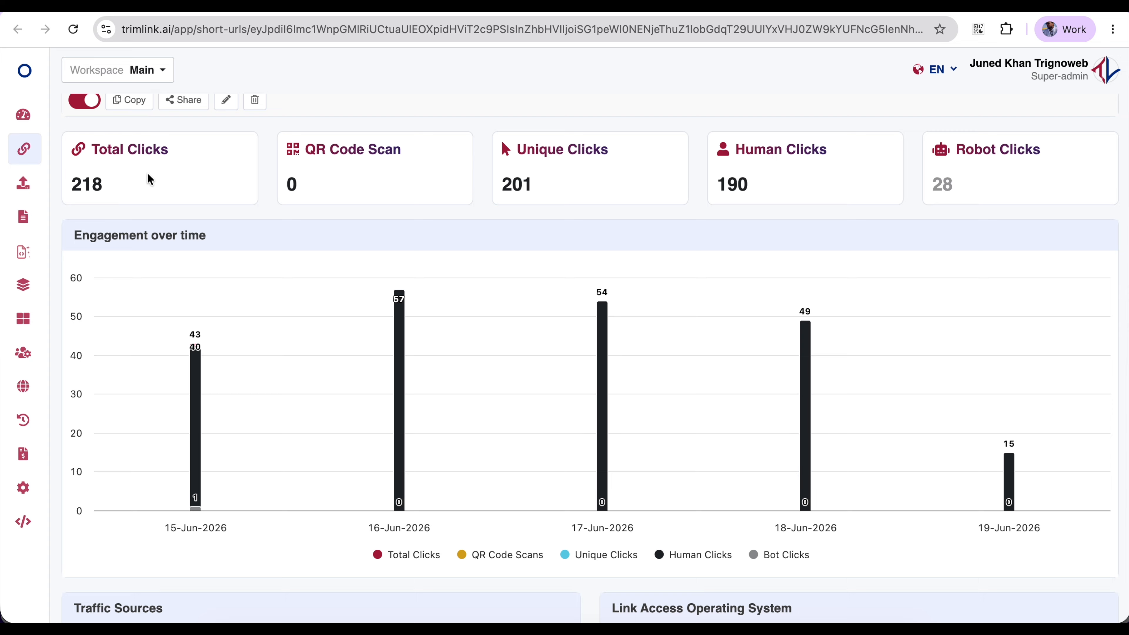
double_click(93, 143)
click(321, 183)
drag(503, 178, 548, 184)
click(741, 172)
scroll(894, 227, down, 1)
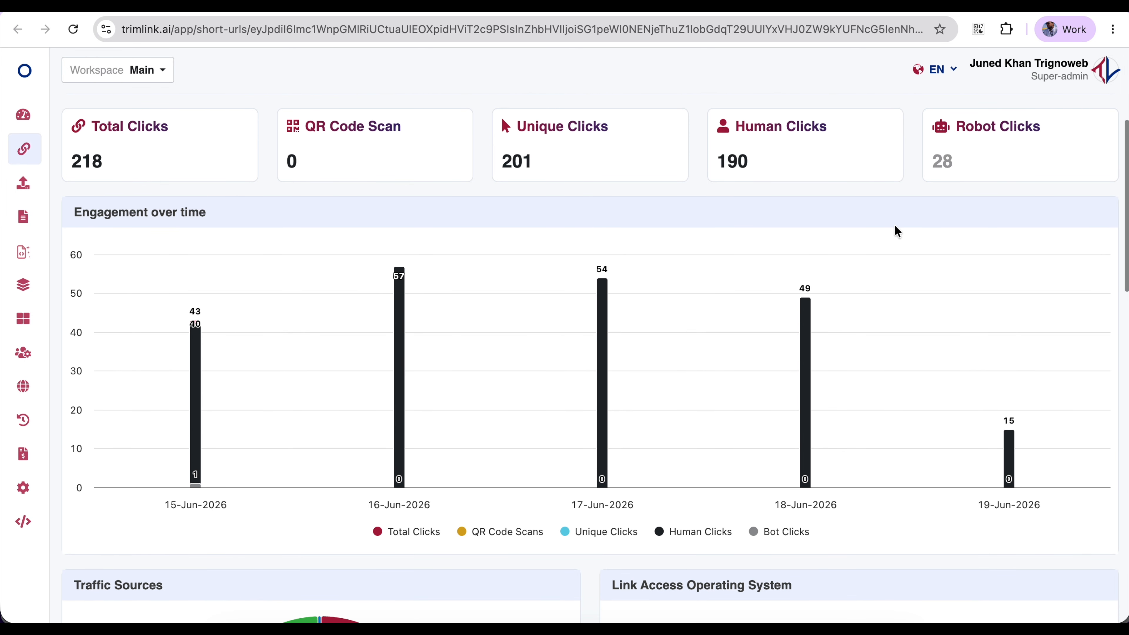
scroll(895, 227, down, 1)
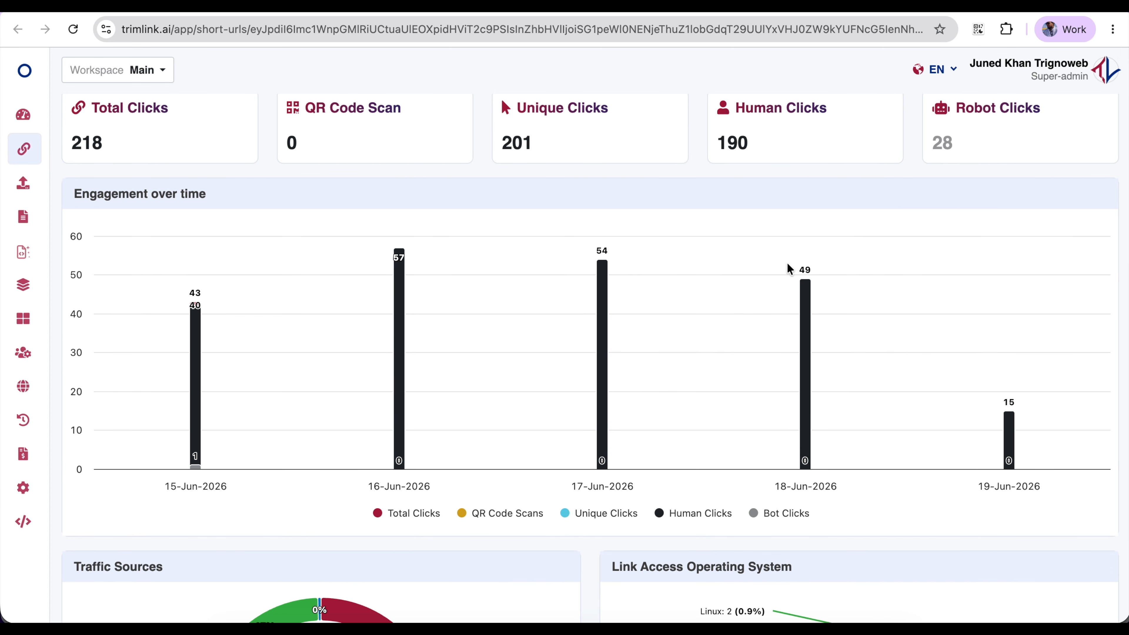
- Isolate the Unique Clicks series in the Engagement over time chart by hiding all the other series
click(621, 513)
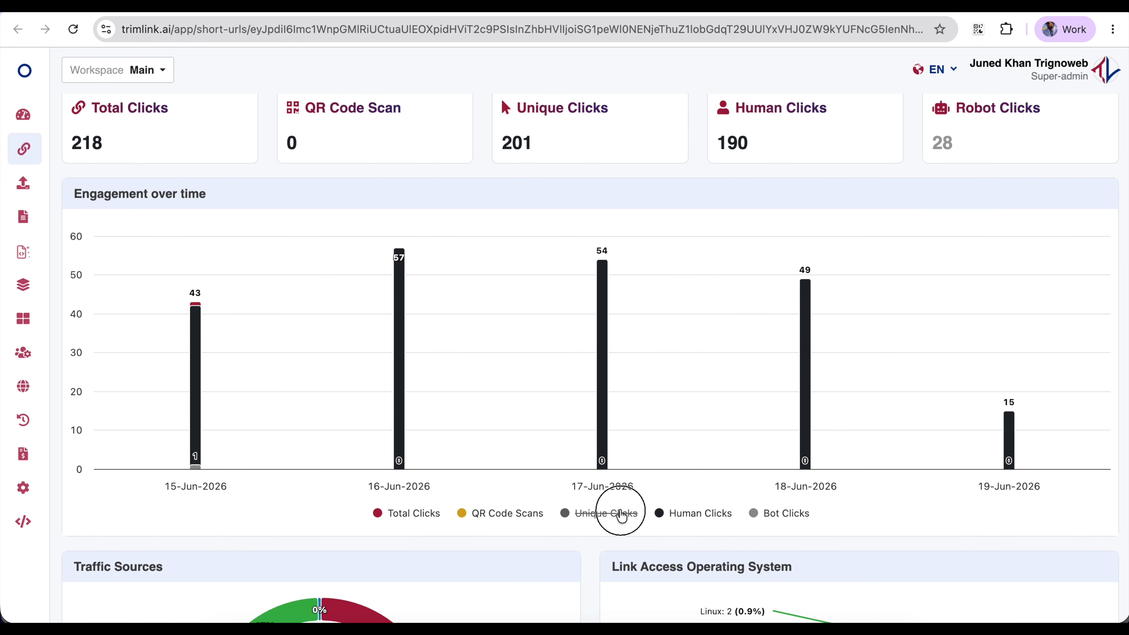
click(621, 514)
click(417, 514)
click(497, 513)
click(706, 514)
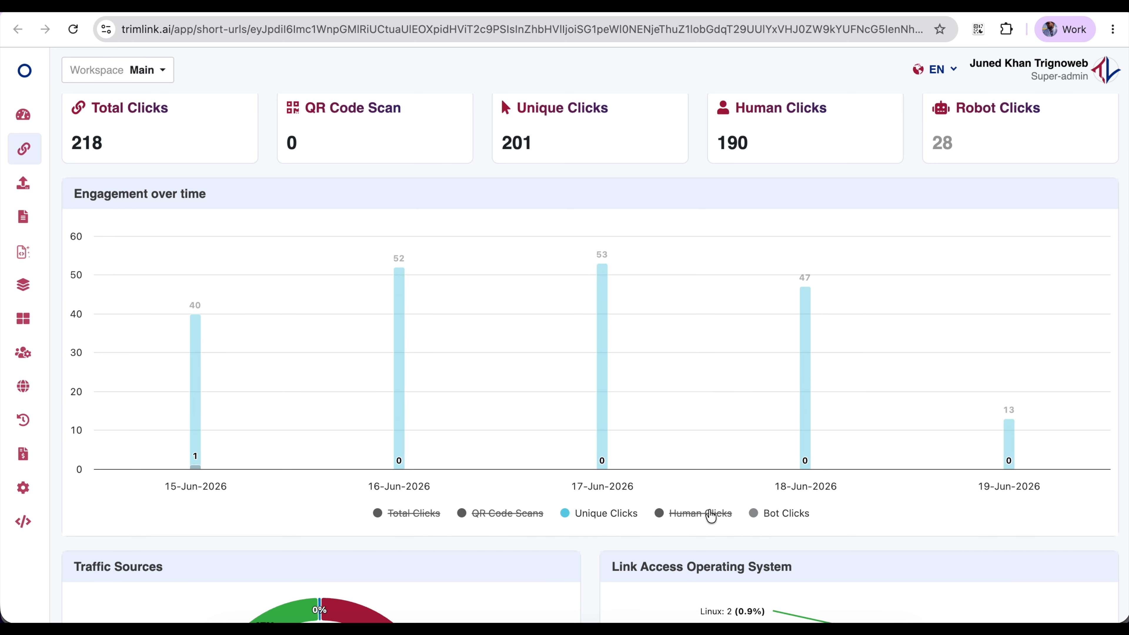
click(789, 514)
- Show the Human Clicks series alone in the engagement chart, and after it the Bot Clicks series alone
click(610, 514)
click(675, 515)
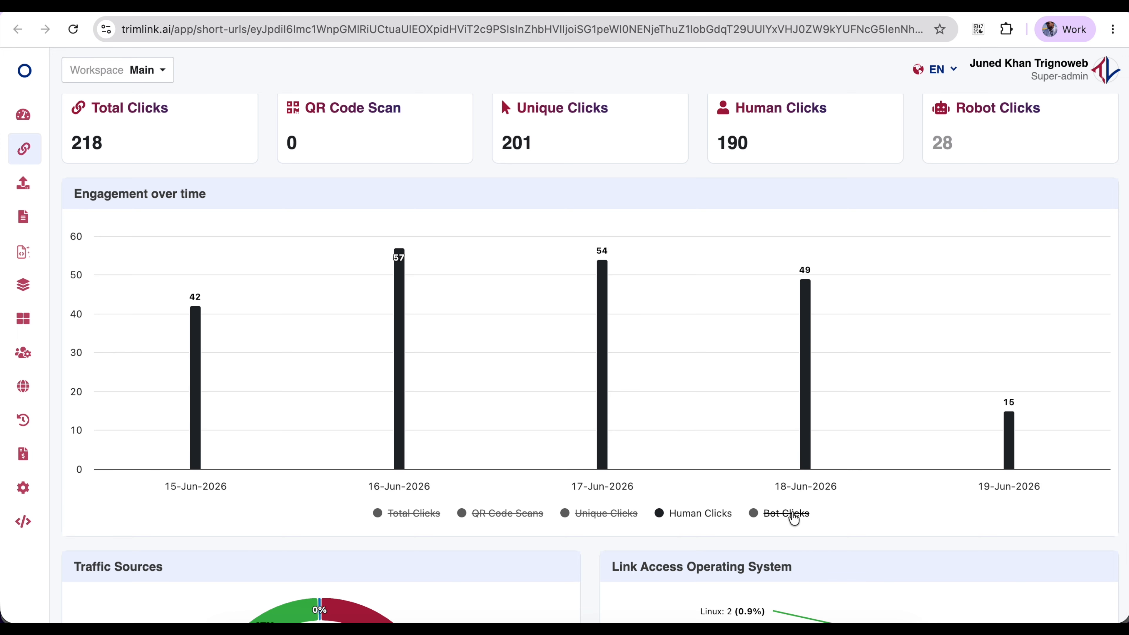
click(782, 515)
click(676, 517)
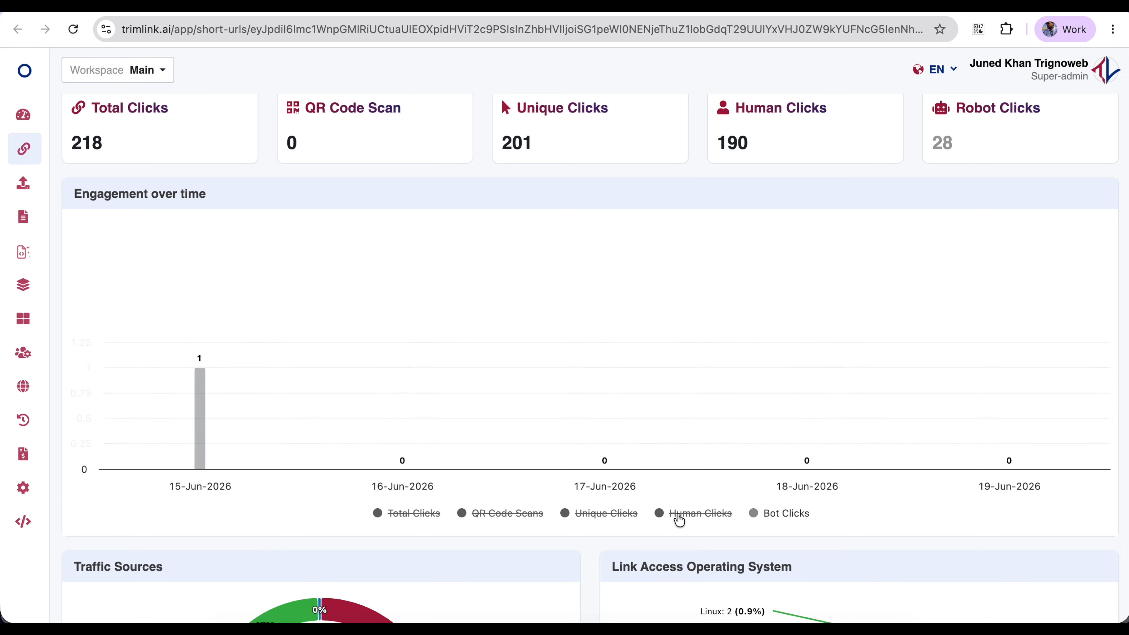
- Restore the Human Clicks, QR Code Scans, Total Clicks and Unique Clicks series in the engagement chart
click(679, 516)
click(505, 515)
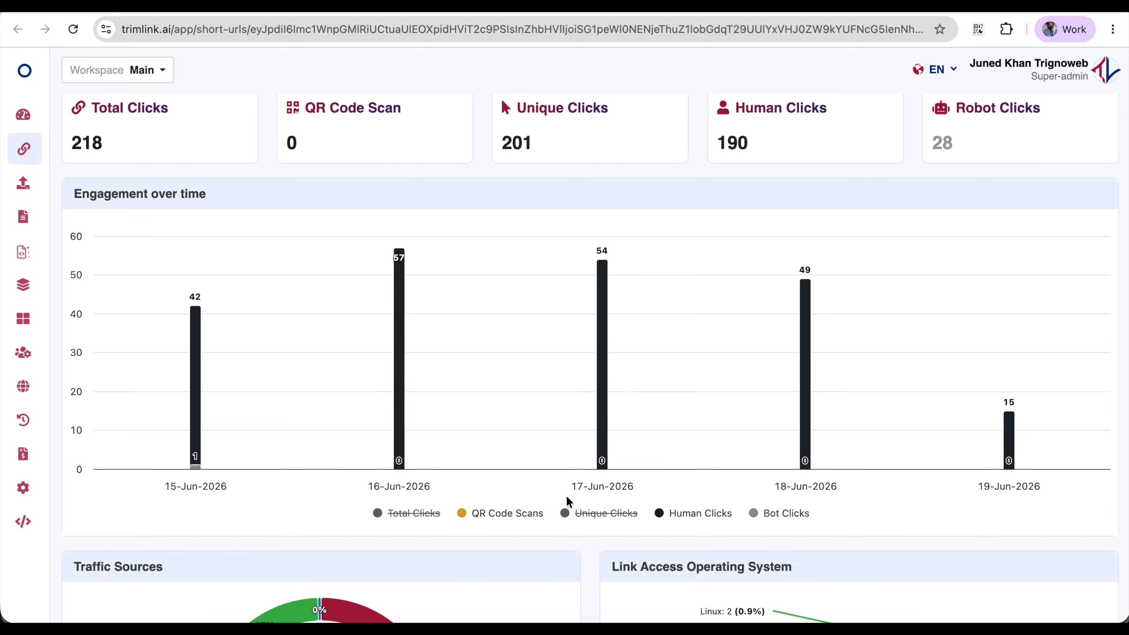
click(423, 515)
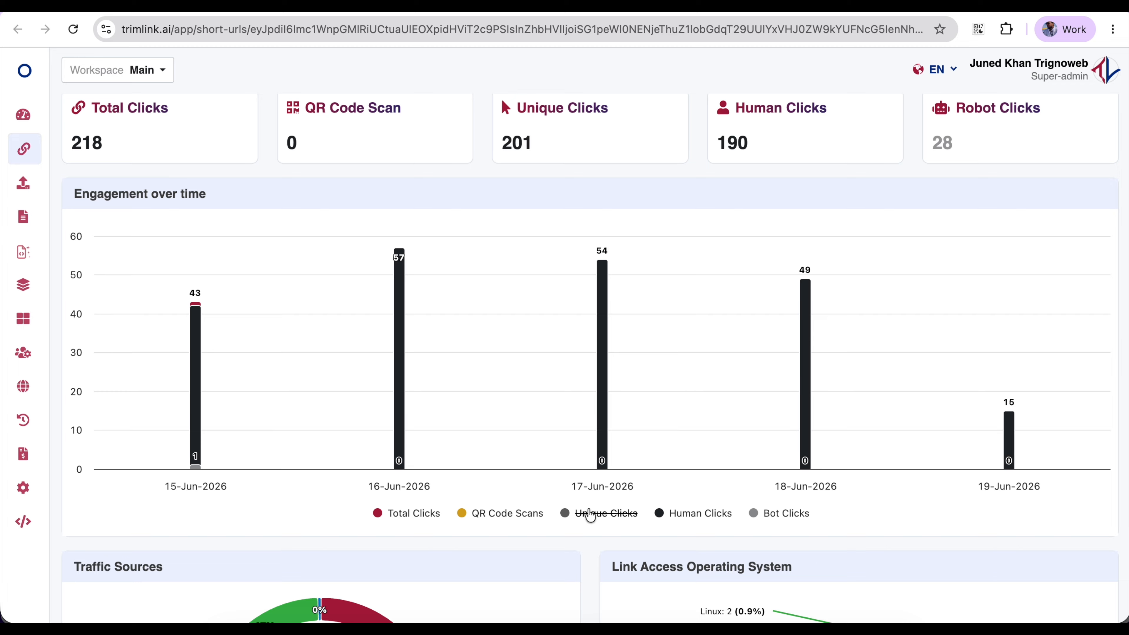
click(405, 515)
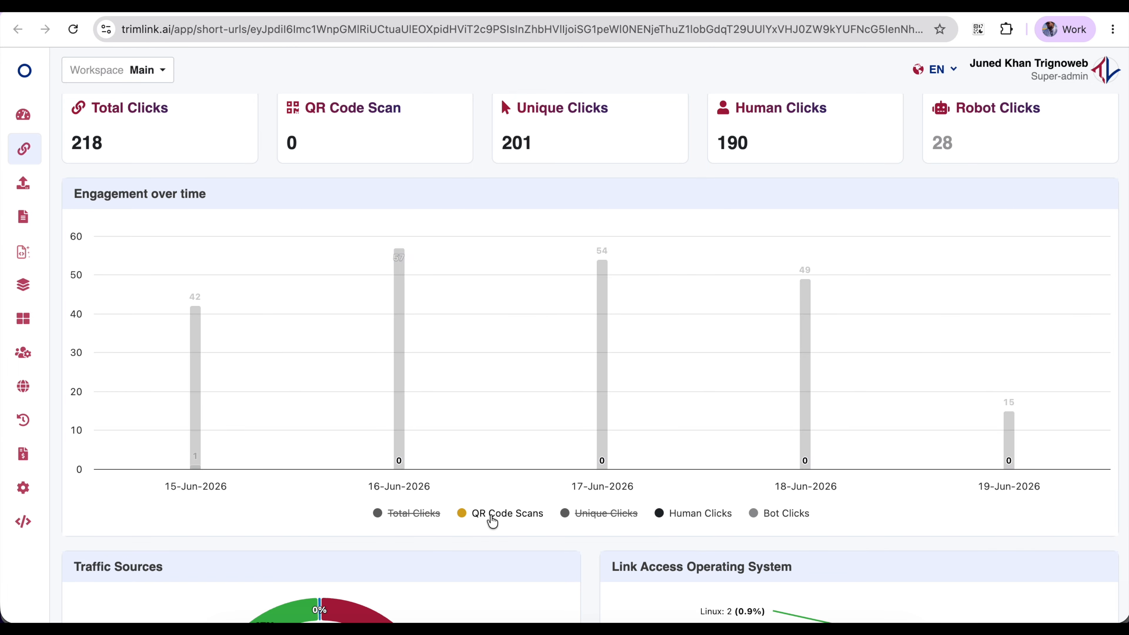
click(414, 511)
click(592, 515)
- Hide the Bot Clicks series in the engagement chart to inspect the daily human clicks, and show it again
scroll(767, 528, down, 2)
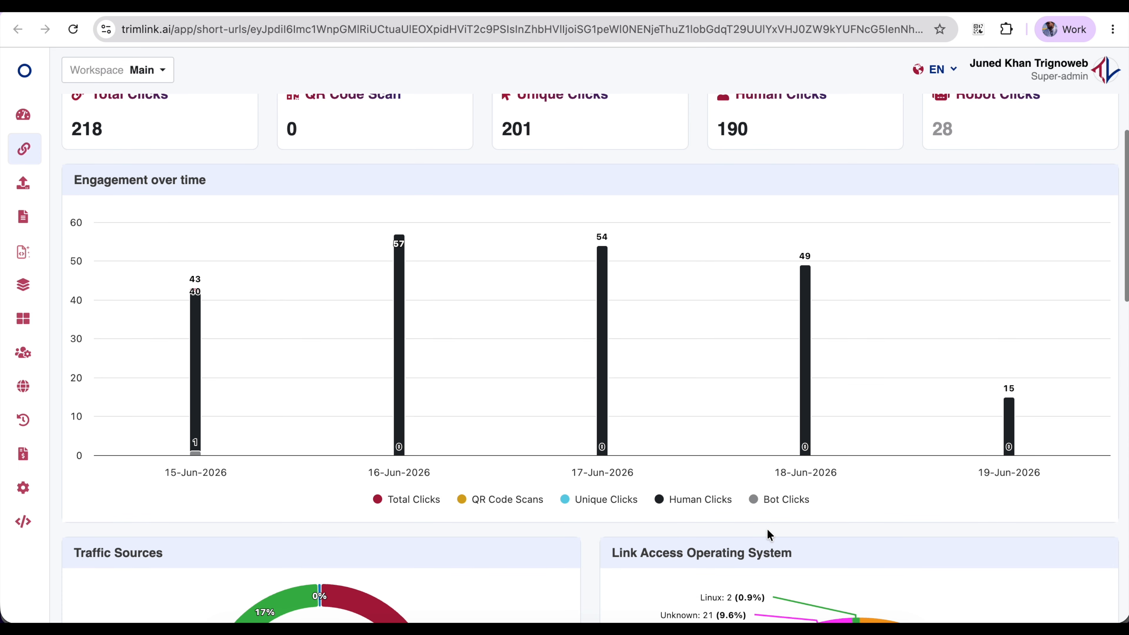
scroll(767, 530, down, 3)
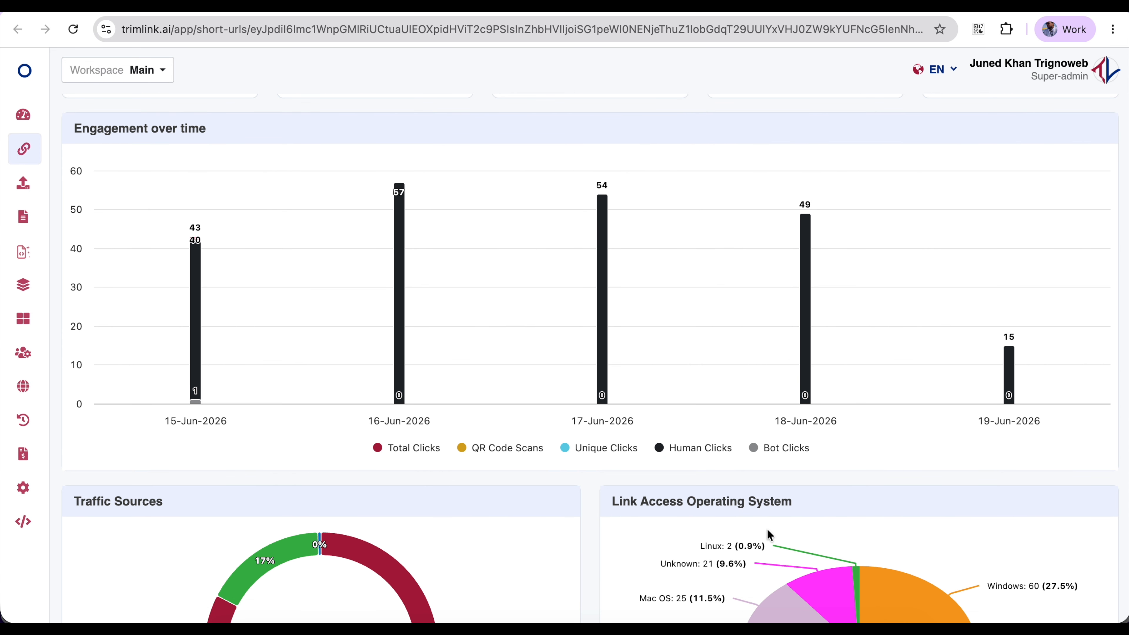
scroll(683, 439, down, 1)
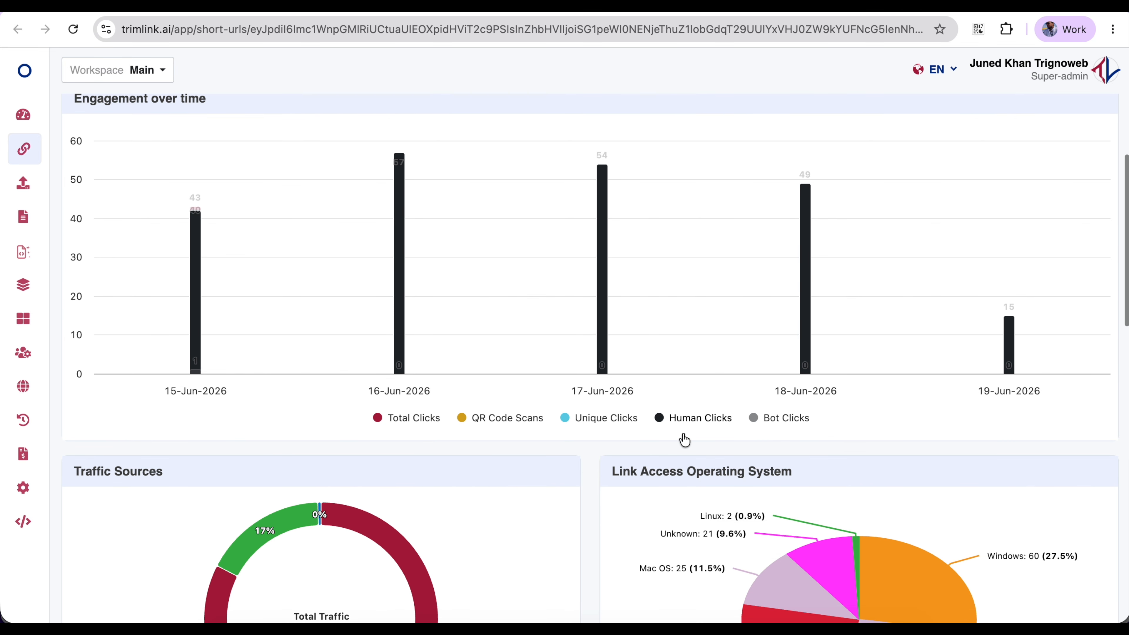
scroll(685, 440, down, 3)
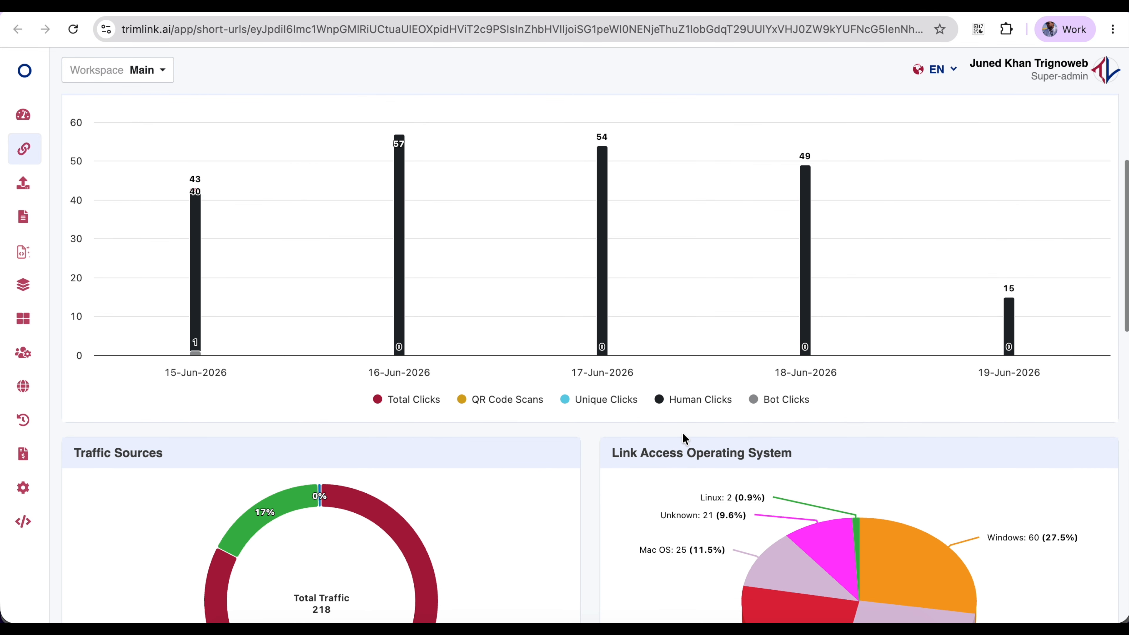
scroll(685, 440, down, 1)
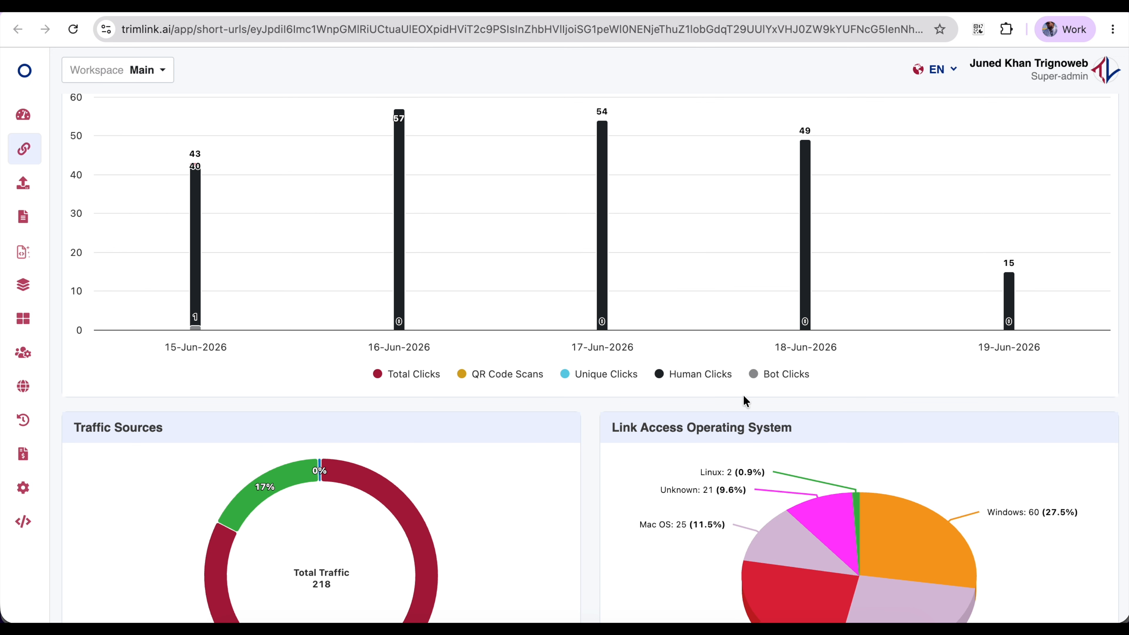
click(781, 374)
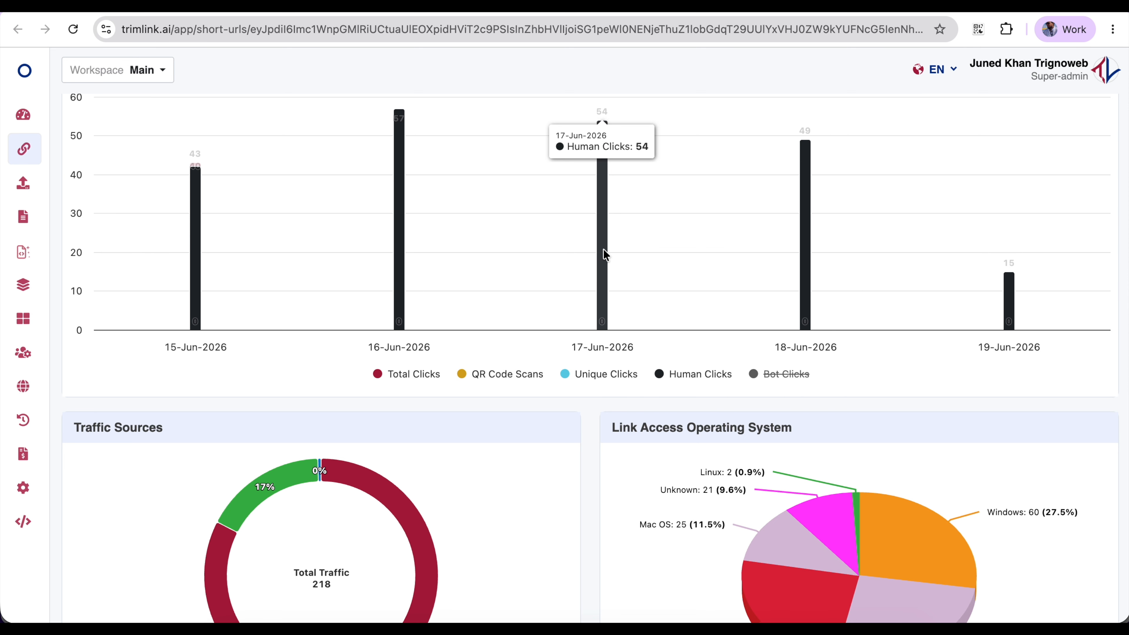
click(774, 374)
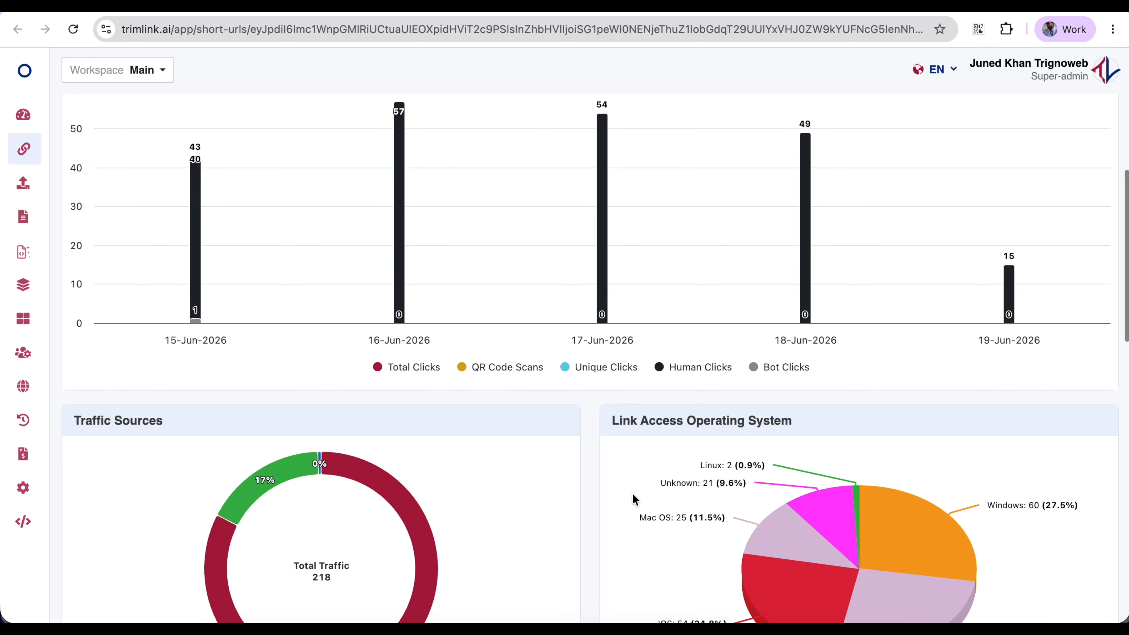
scroll(633, 494, up, 1)
scroll(632, 493, down, 1)
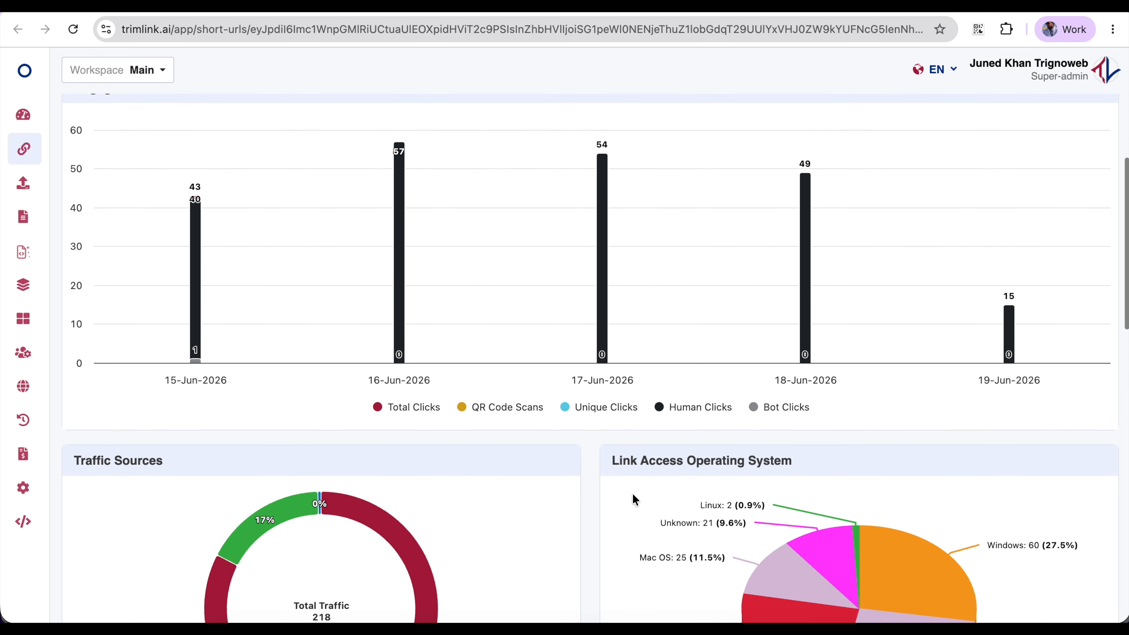
scroll(632, 493, down, 5)
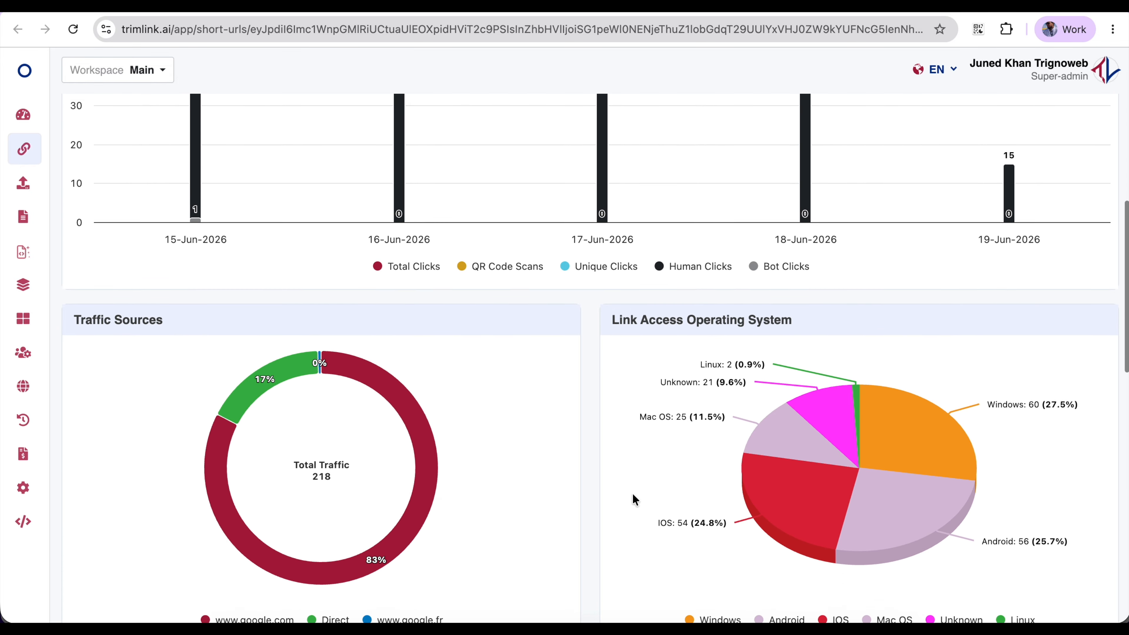
scroll(632, 493, down, 2)
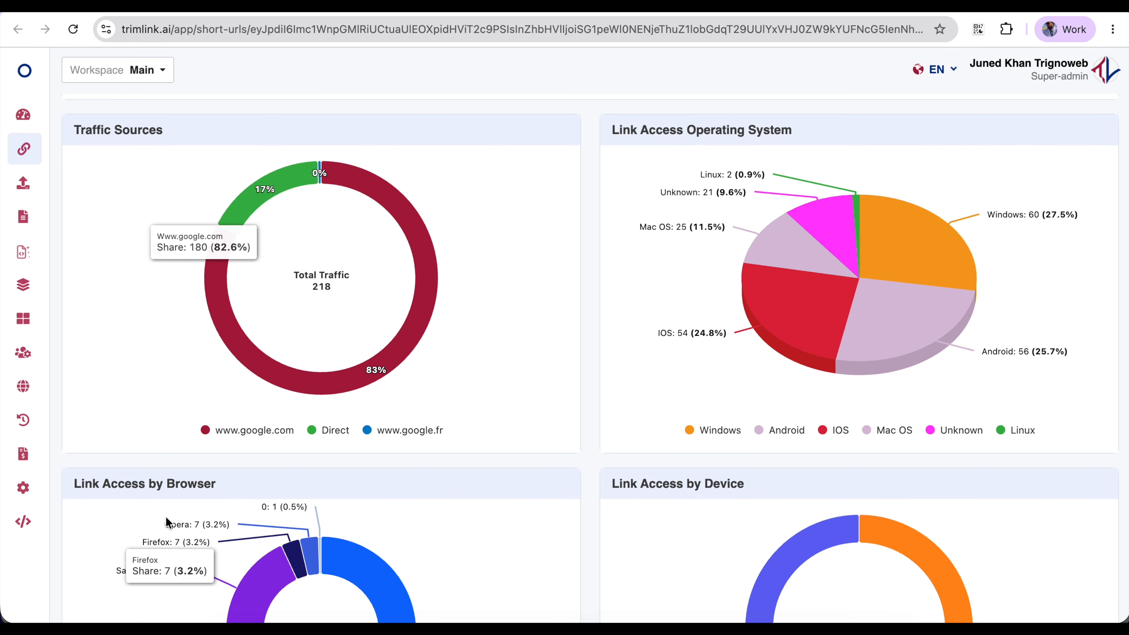
mouse_move(231, 192)
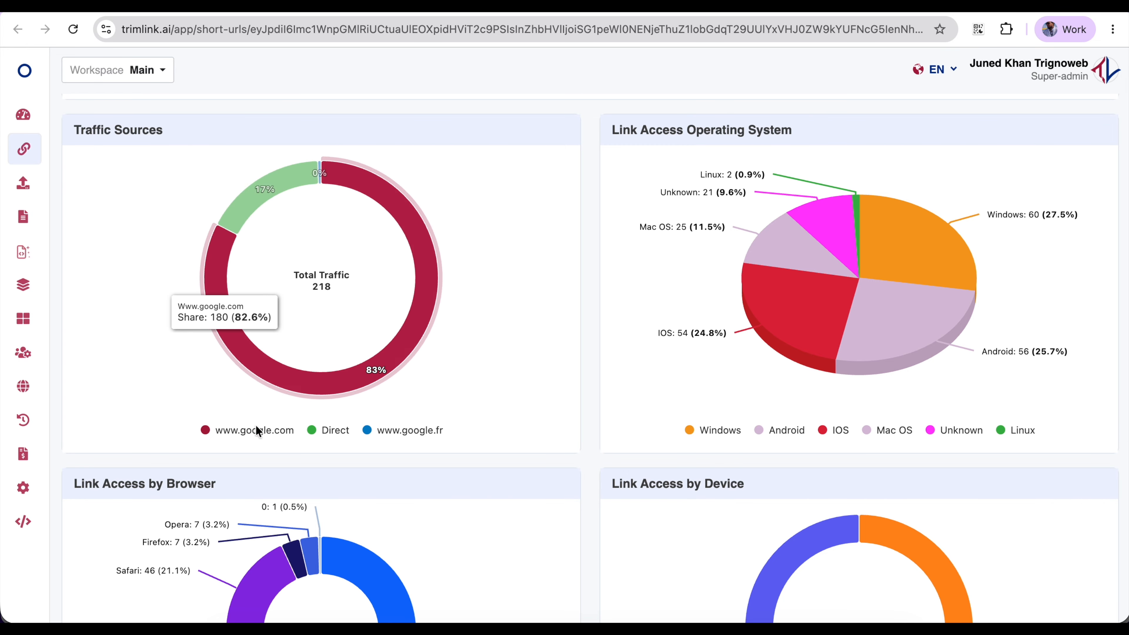
click(260, 431)
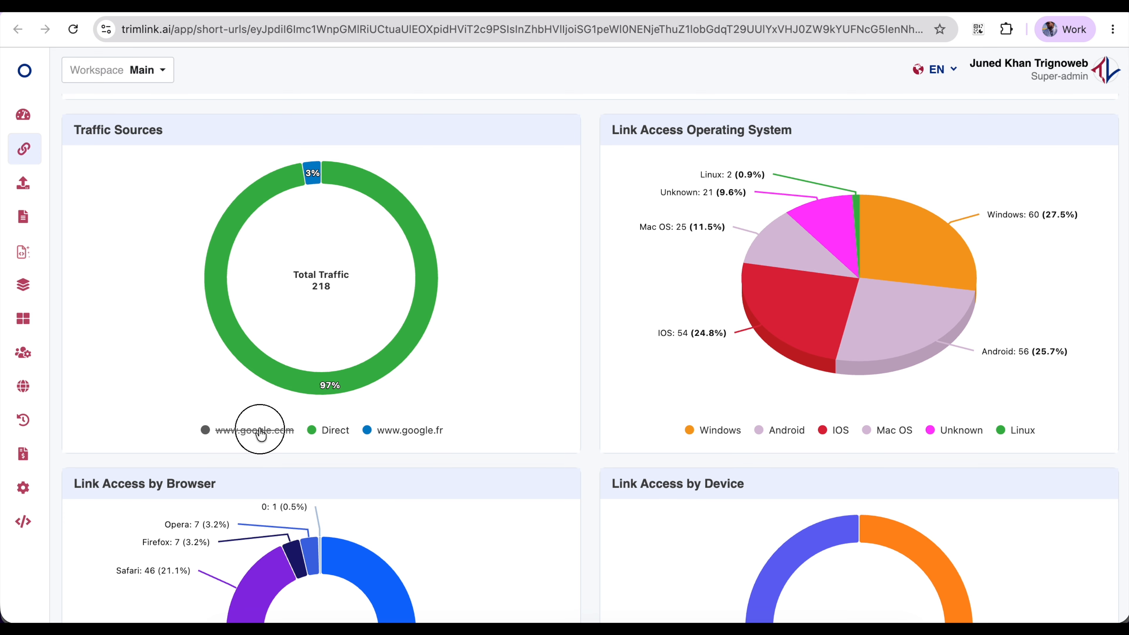
click(261, 432)
click(331, 431)
click(331, 431)
click(400, 431)
click(400, 431)
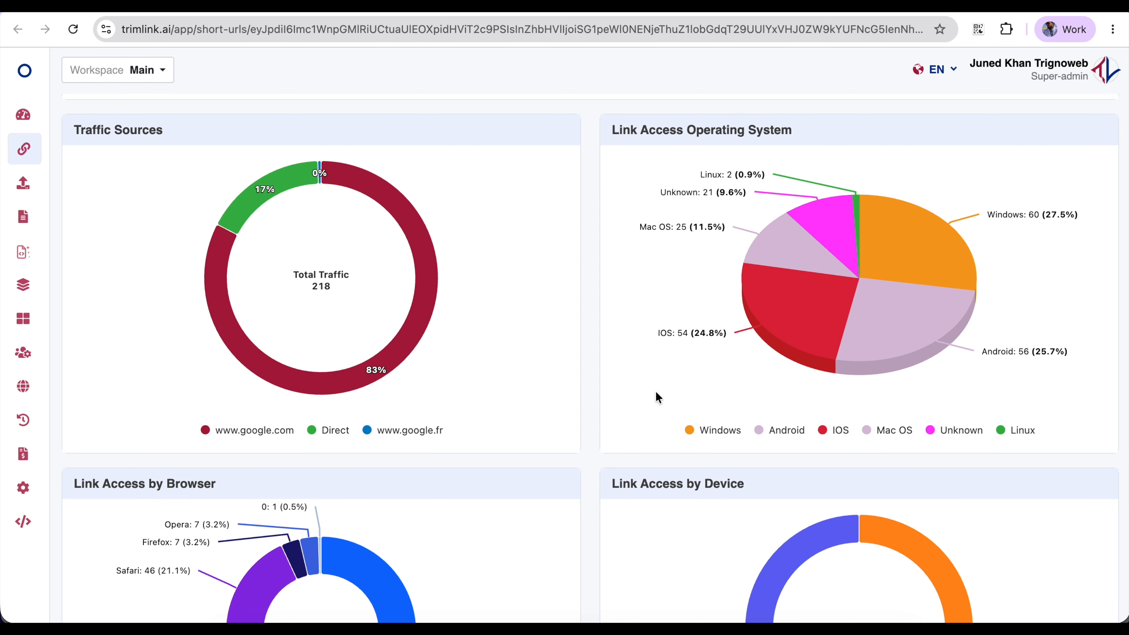
- Inspect the Android and IOS shares in the operating system chart, and hide Android, IOS and Mac OS from it
scroll(689, 396, down, 1)
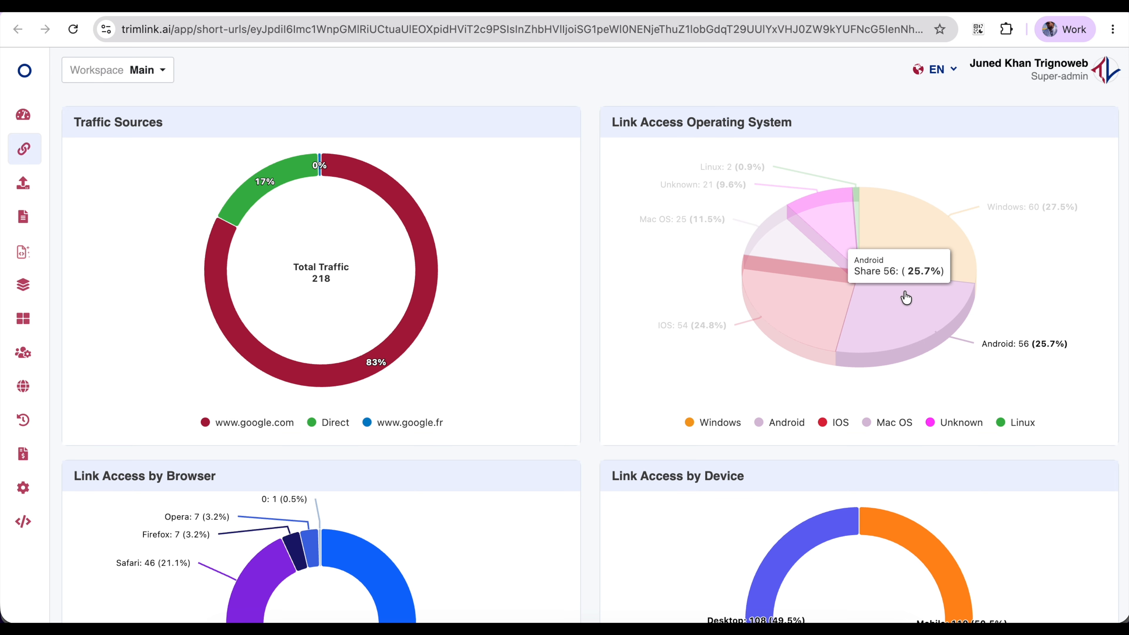
mouse_move(913, 318)
mouse_move(810, 321)
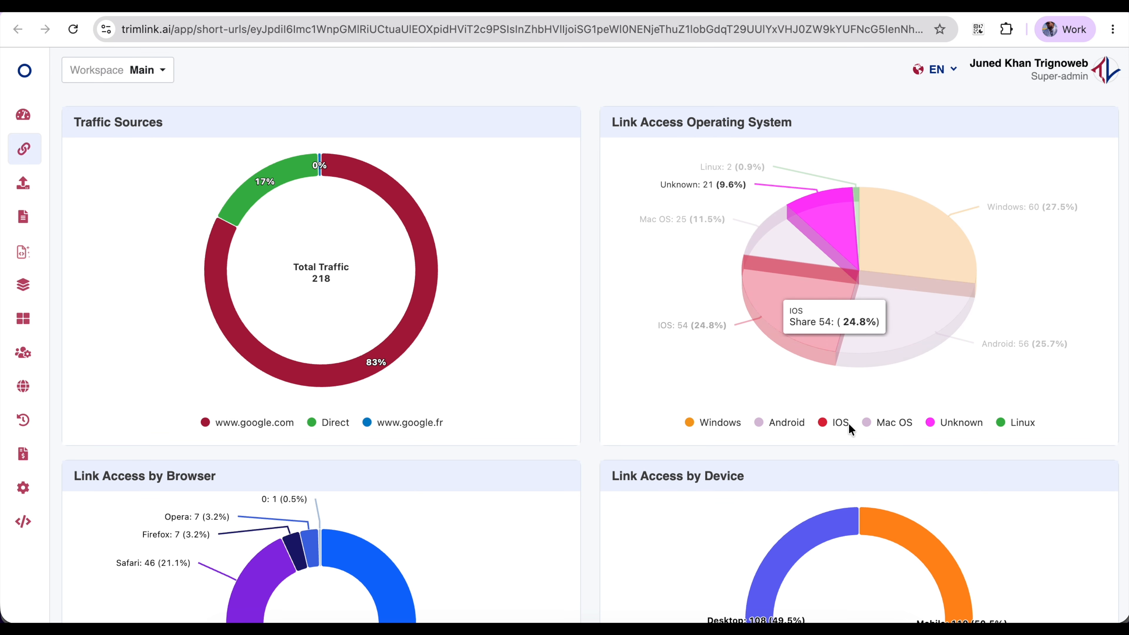
click(795, 425)
click(838, 424)
click(887, 425)
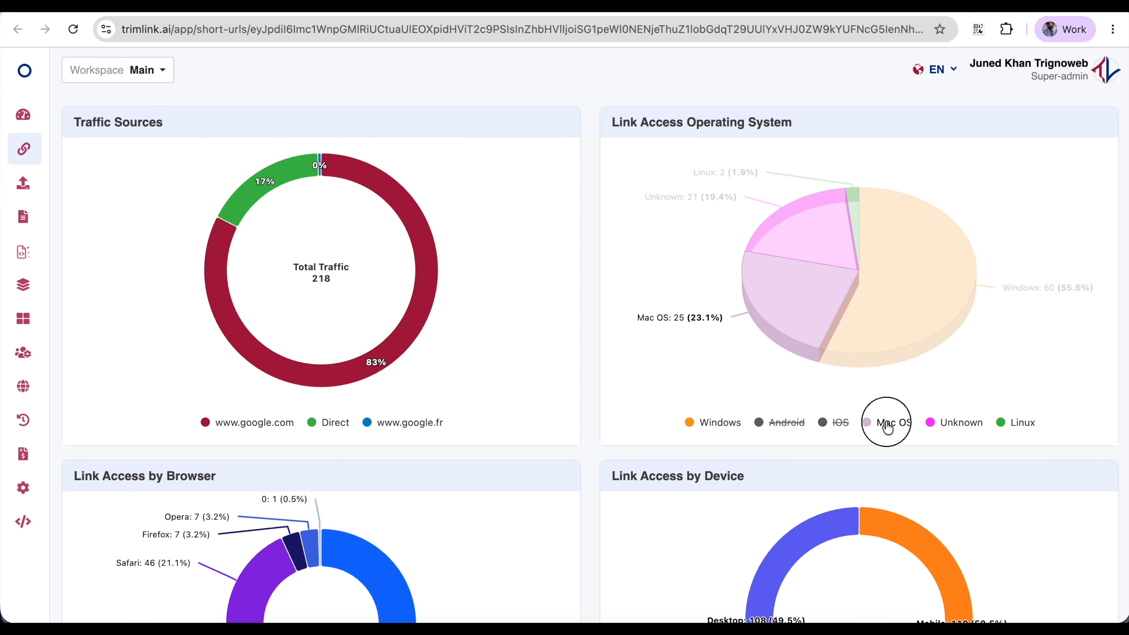
- Restore Mac OS, IOS and Android in the operating system chart
click(888, 424)
click(839, 423)
click(788, 423)
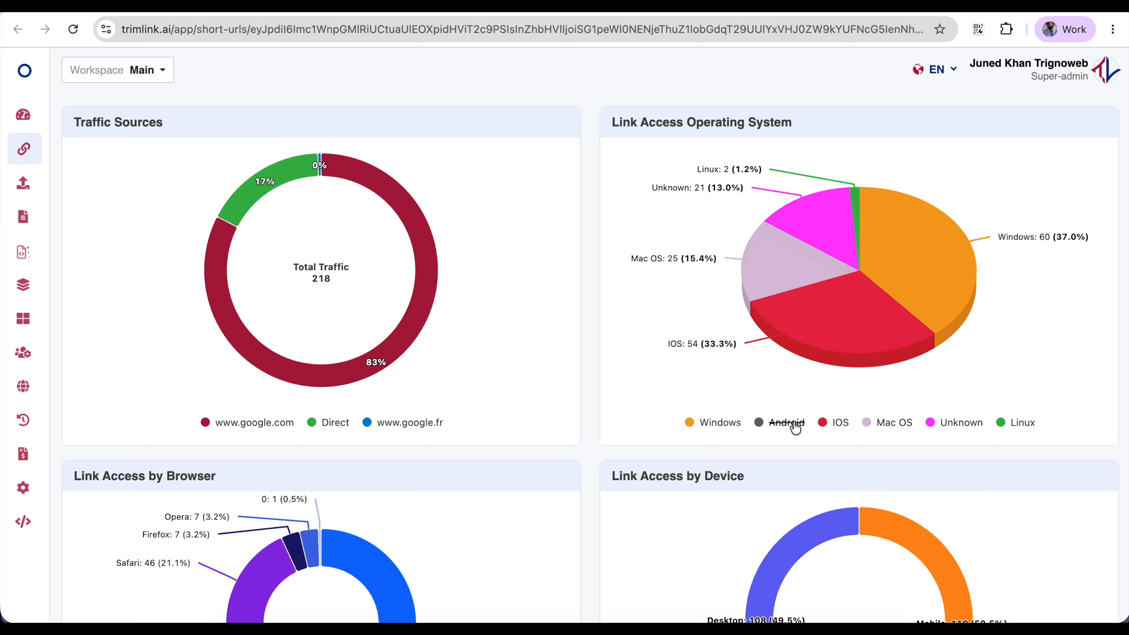
- Exclude Chrome from the Link Access by Browser chart and restore it, and exclude Safari
scroll(611, 482, down, 5)
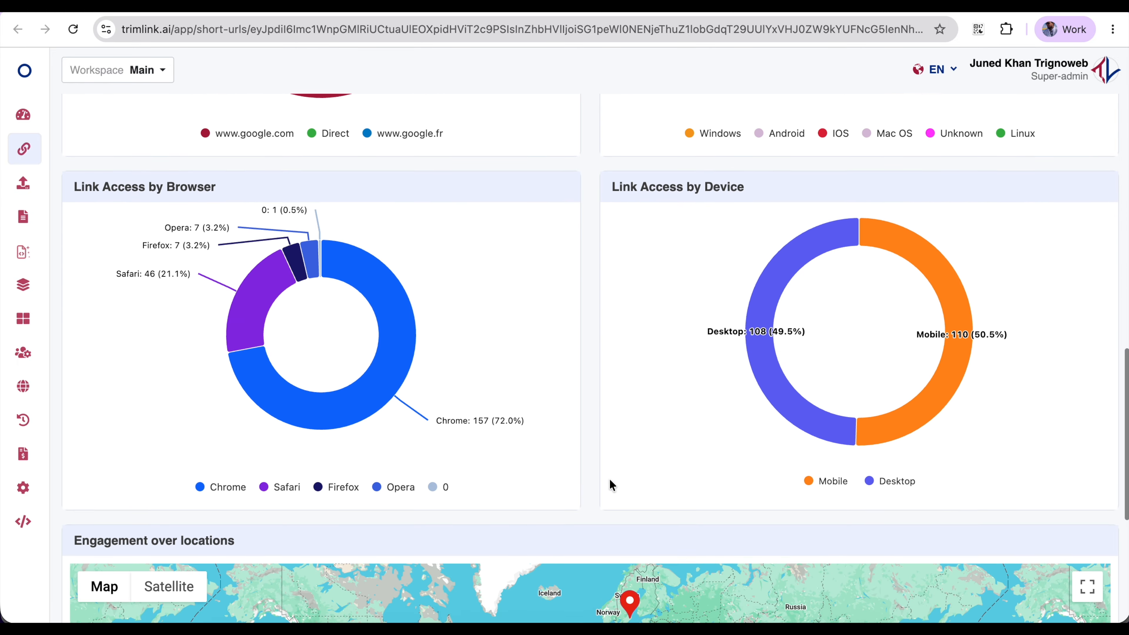
click(240, 481)
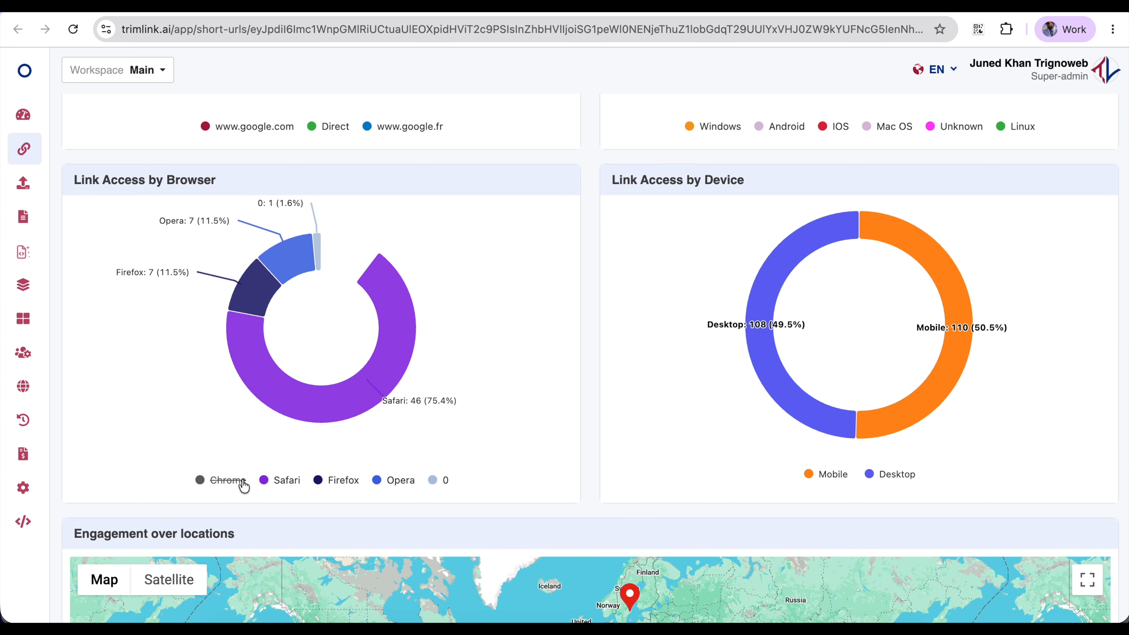
click(243, 484)
click(280, 480)
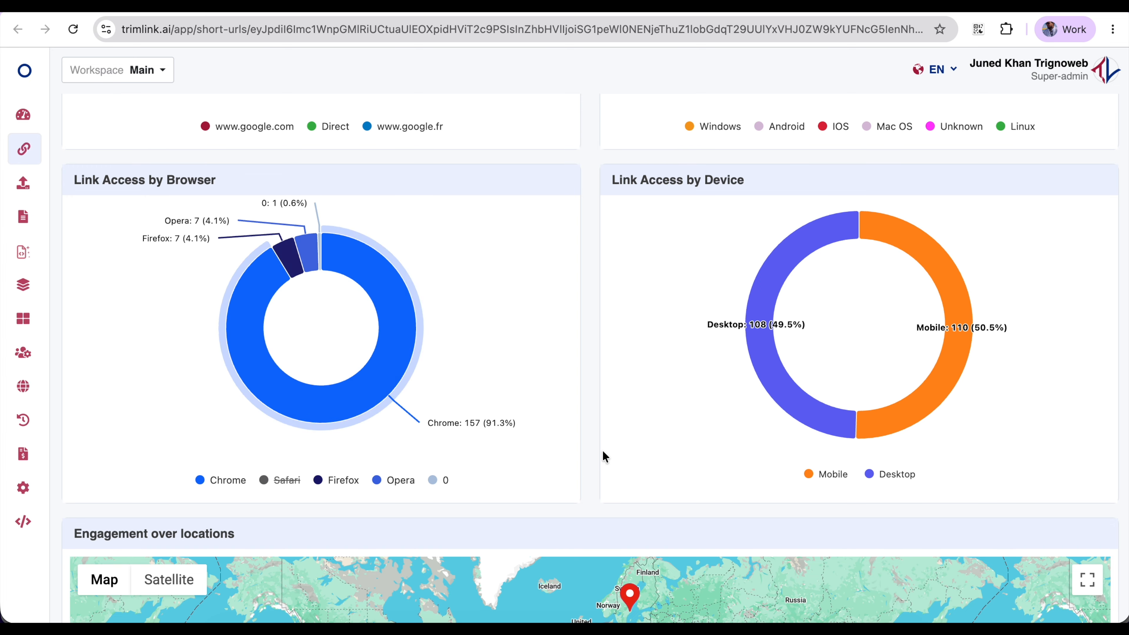
- Hide and restore Mobile and Desktop in turn in the device chart, and restore Safari in the browser chart
click(829, 481)
click(830, 481)
click(899, 477)
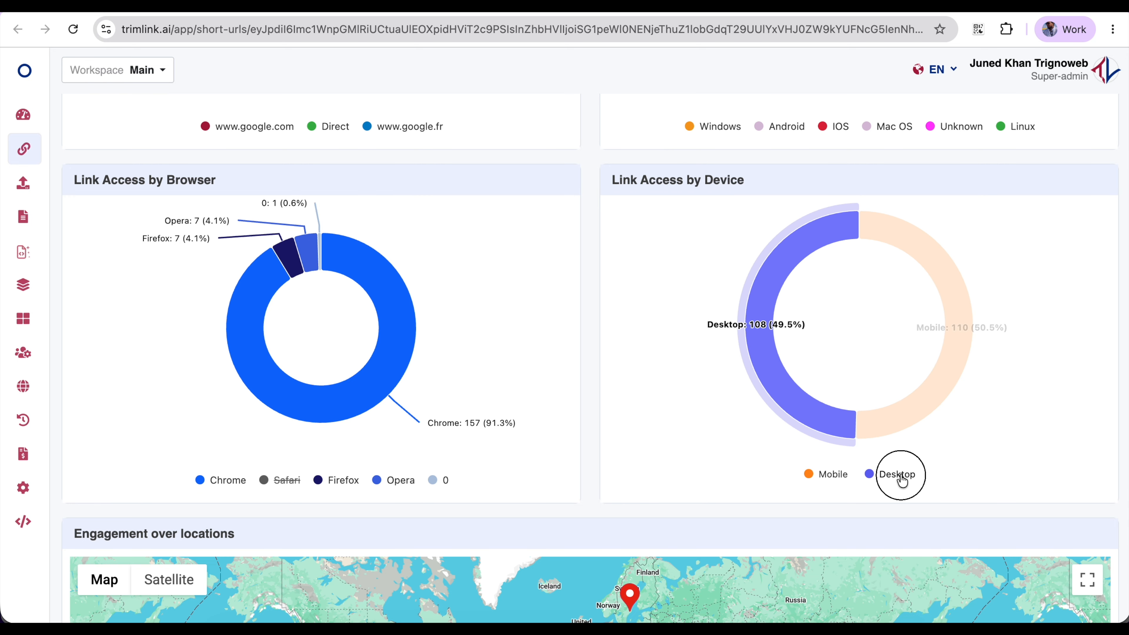
click(902, 478)
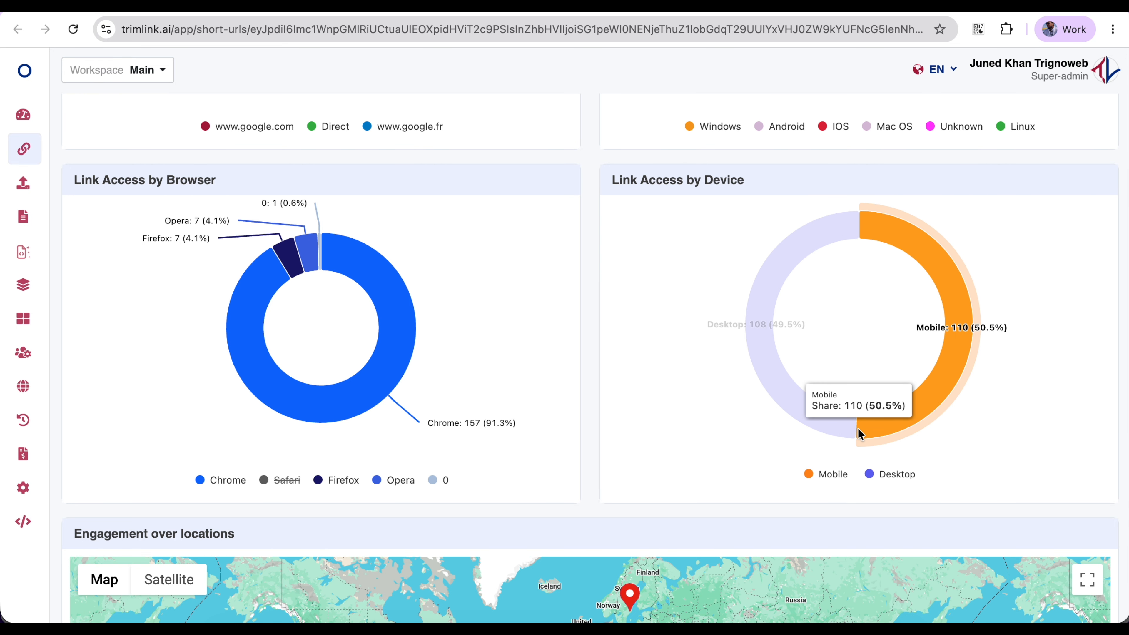
click(284, 479)
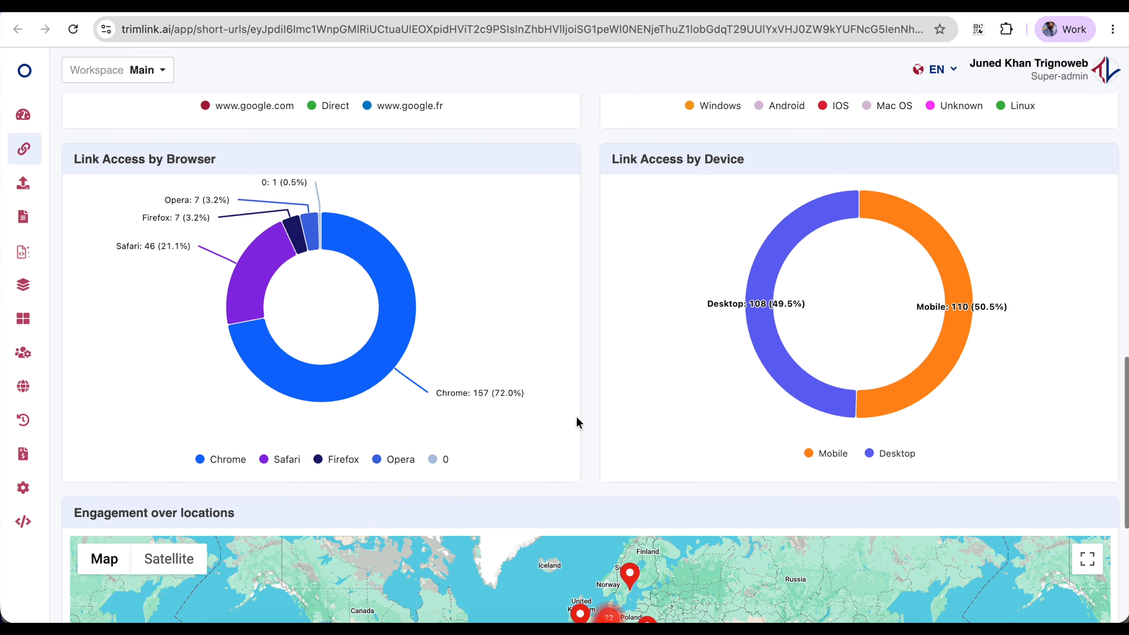
- Examine the Engagement over locations map and zoom in on it around Europe
scroll(578, 422, down, 3)
scroll(579, 422, down, 7)
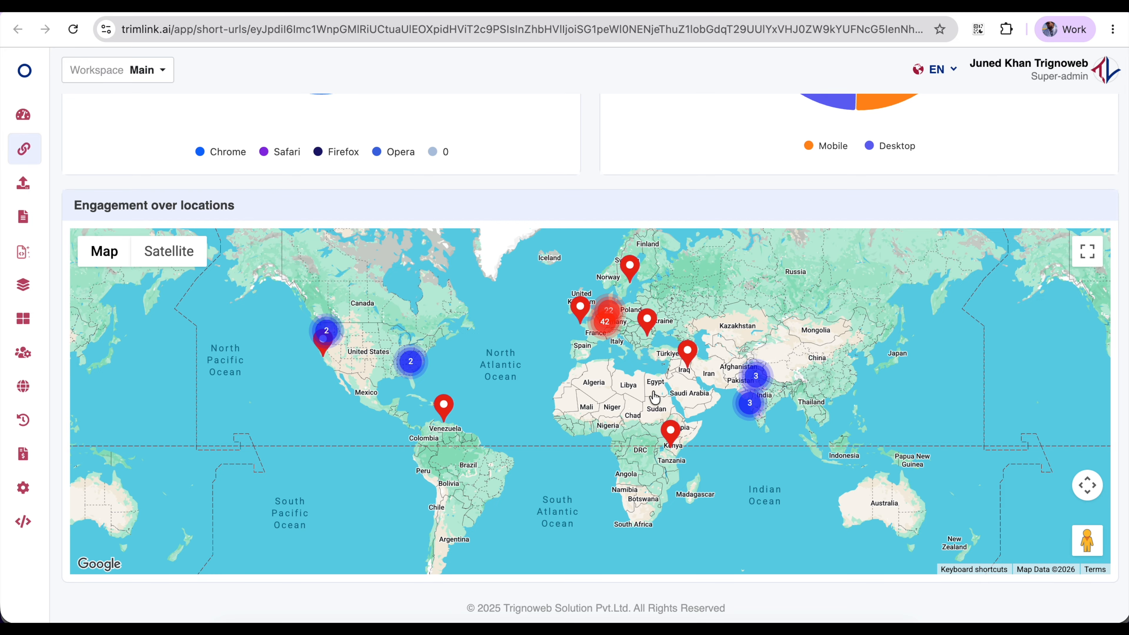
click(613, 385)
scroll(633, 360, up, 3)
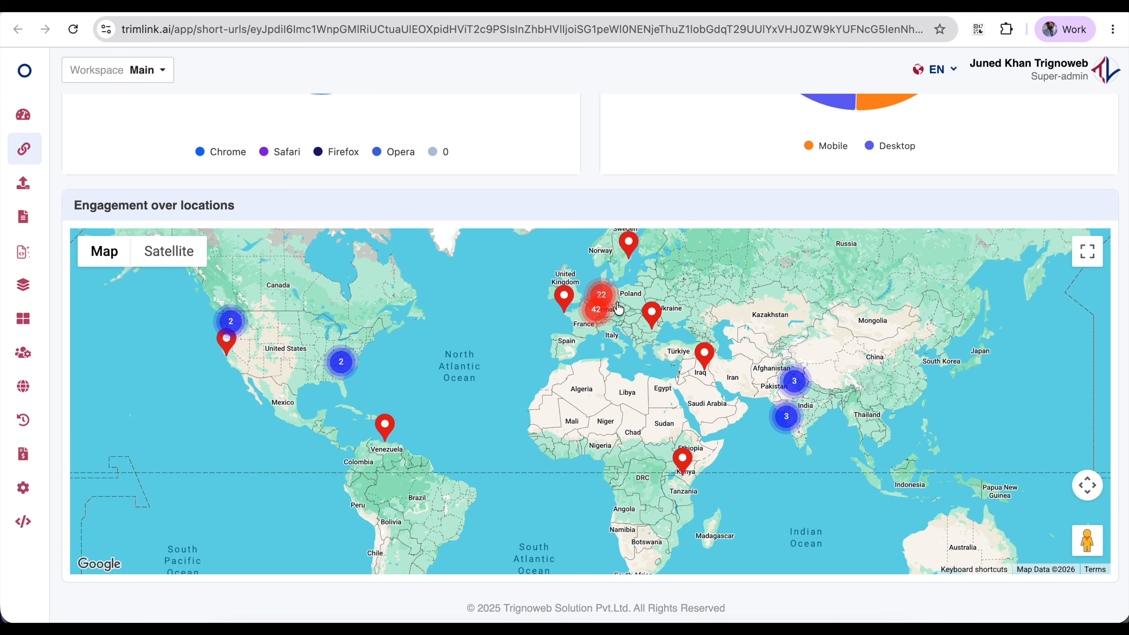
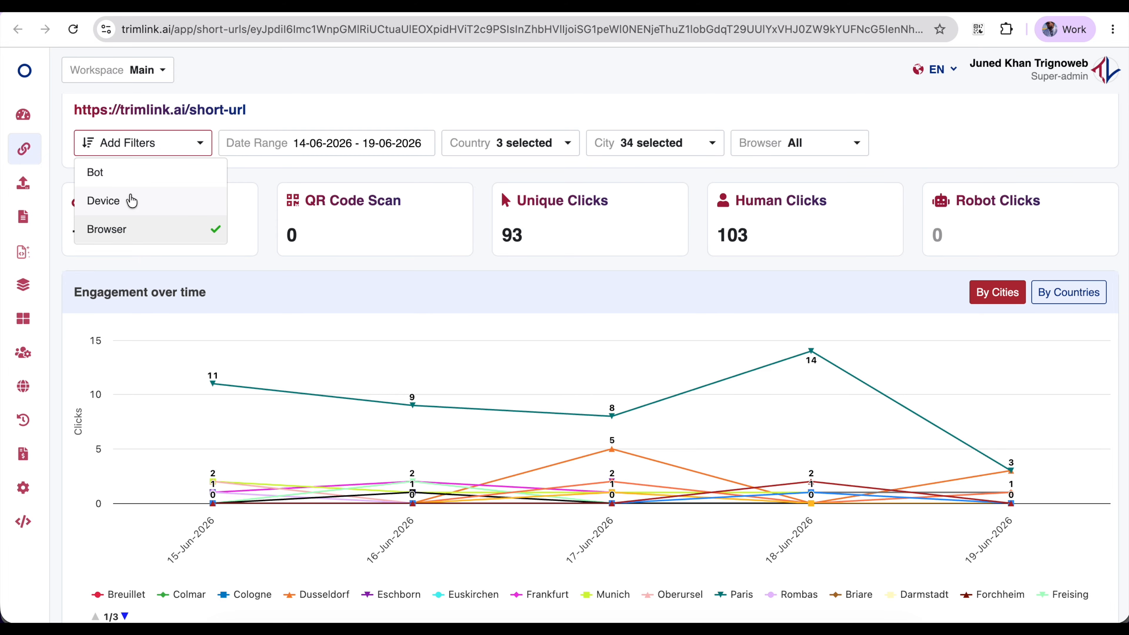
- Add the Bot and Device filters to the link analytics, and view the date range options without changing the range
click(157, 145)
click(165, 171)
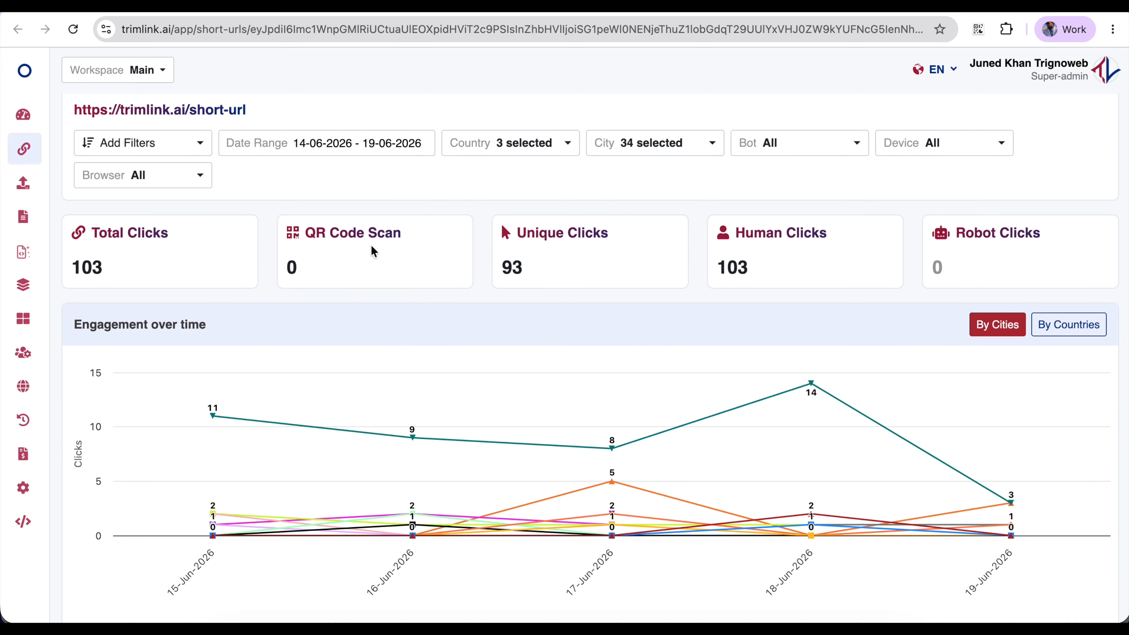
click(396, 145)
click(464, 329)
scroll(464, 328, down, 1)
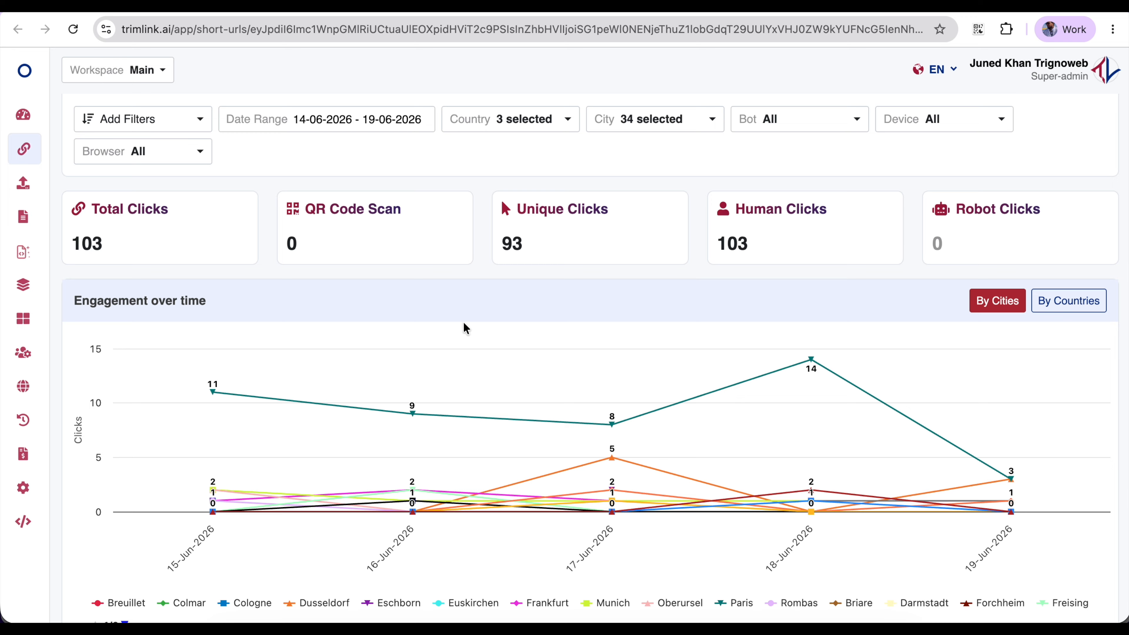
- Set both the Country and City filters to All
click(487, 124)
click(489, 148)
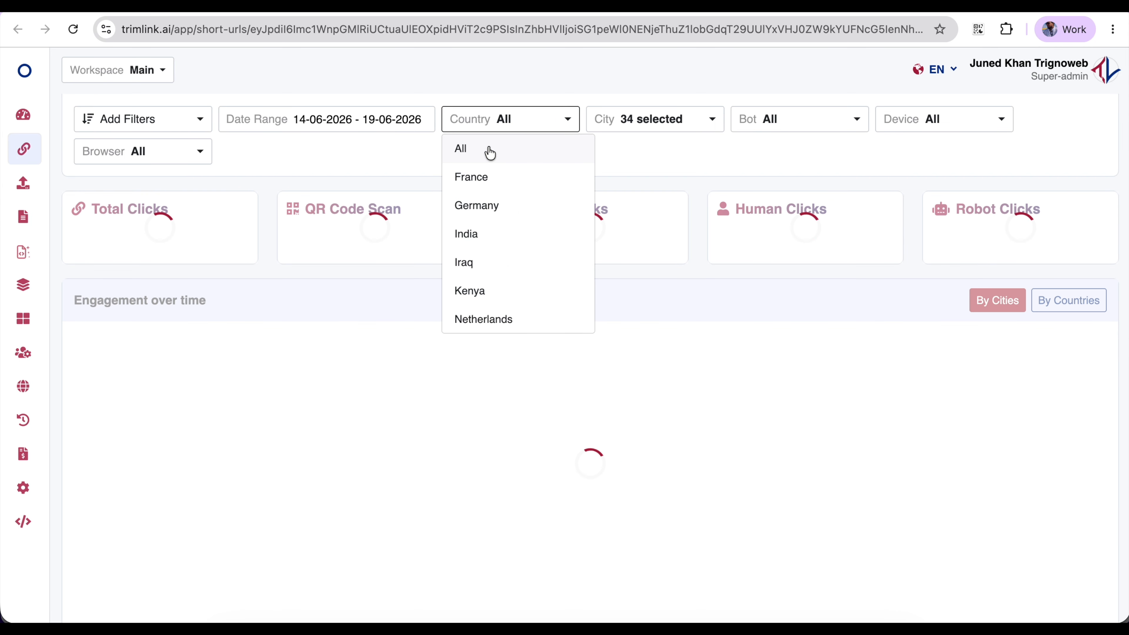
click(675, 127)
click(675, 156)
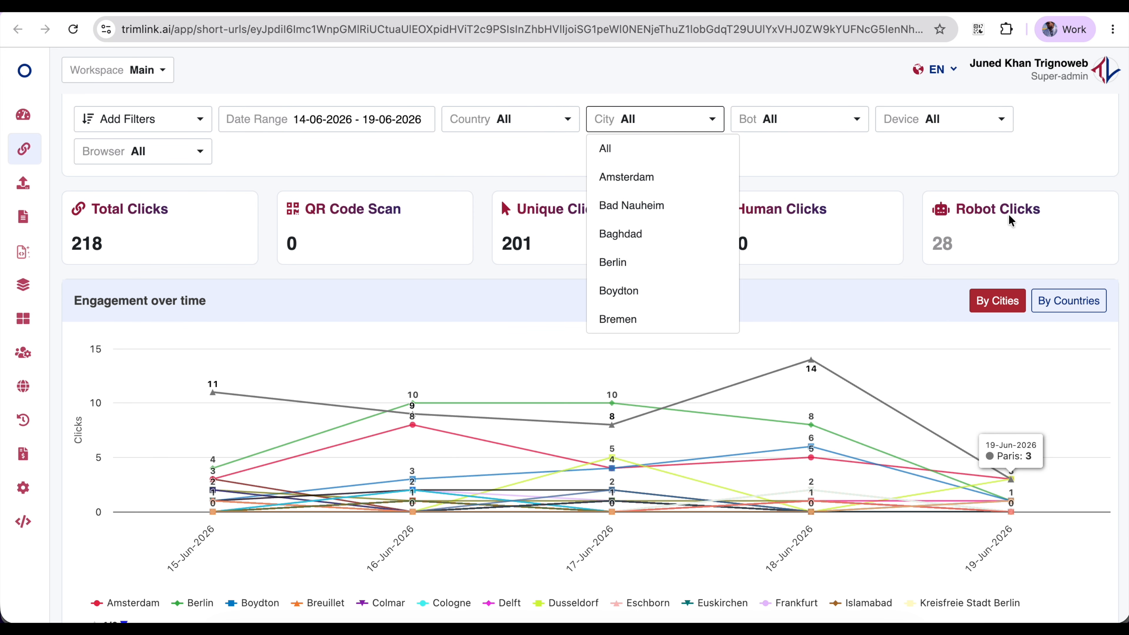
scroll(670, 312, down, 3)
scroll(667, 267, up, 3)
- Filter the link analytics by the countries Germany, France and Netherlands
click(542, 119)
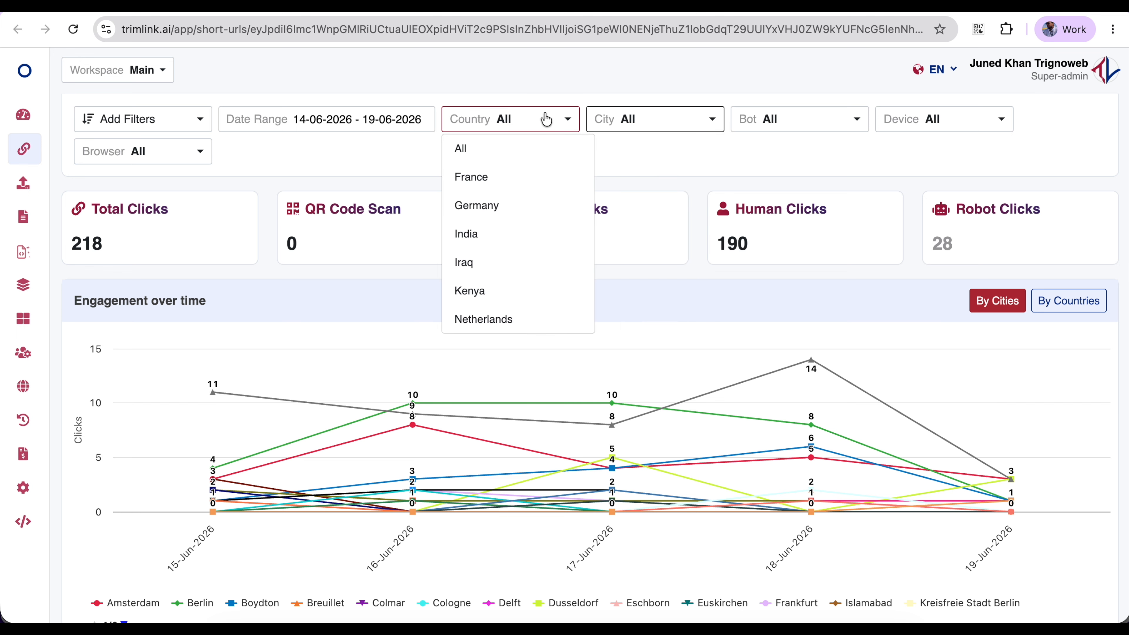
click(540, 207)
click(518, 178)
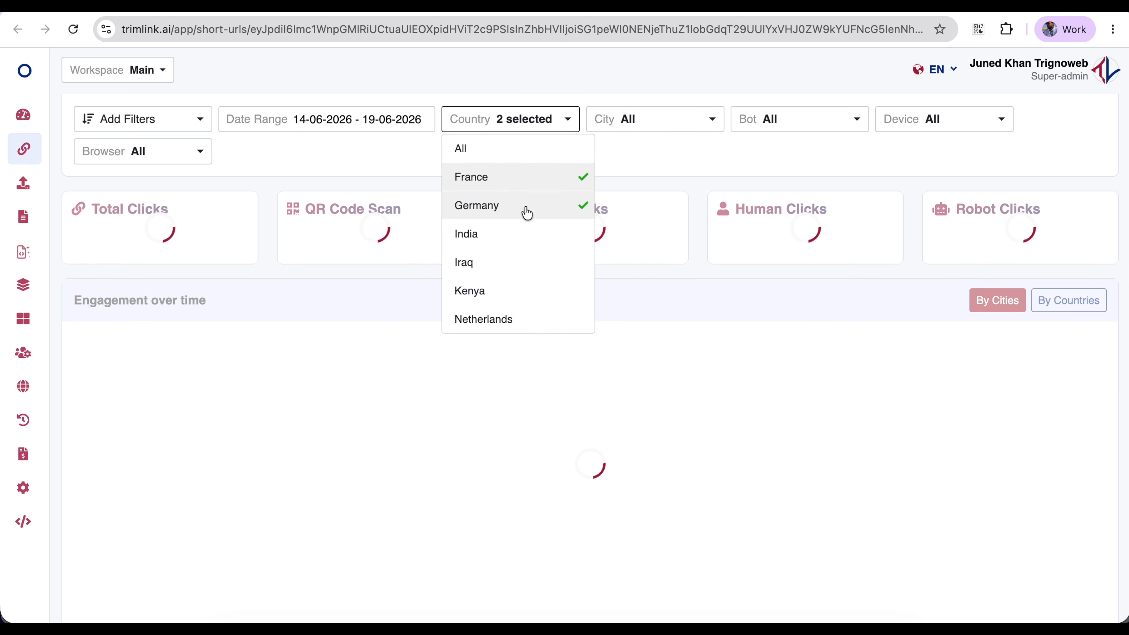
click(555, 316)
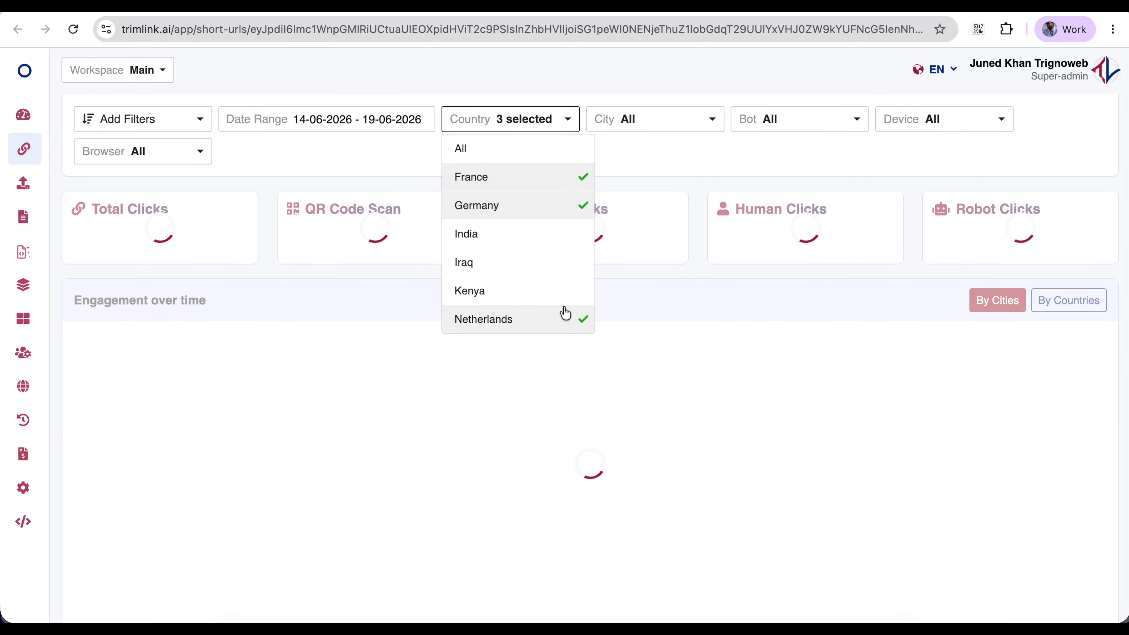
click(698, 158)
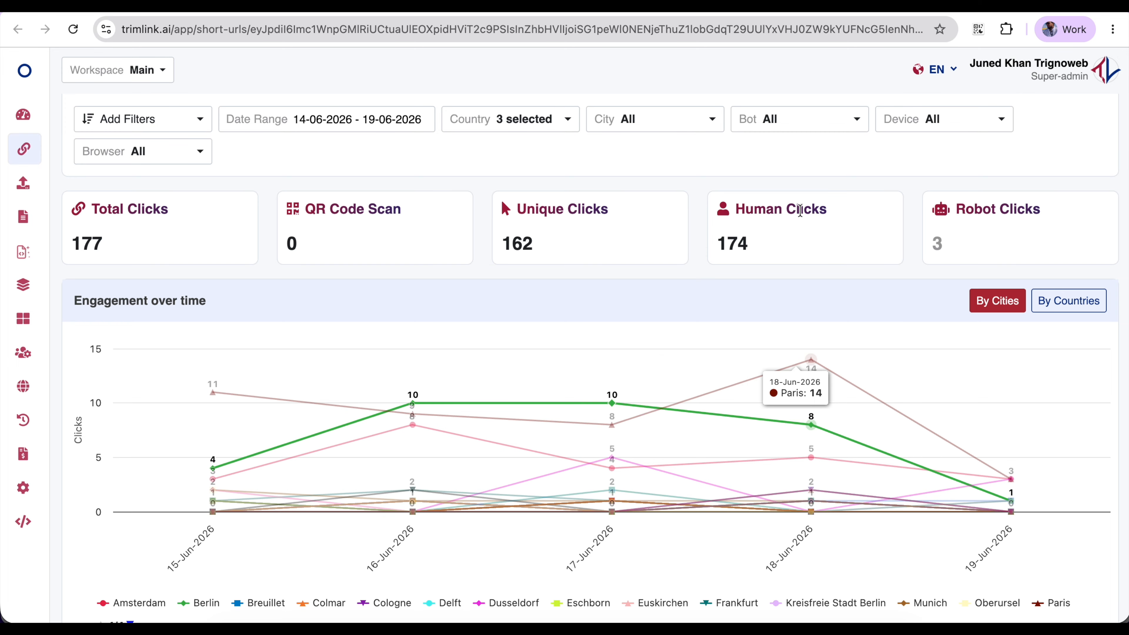
- Review the filtered click totals and city engagement, and switch the Engagement over time chart to By Countries
scroll(660, 194, down, 1)
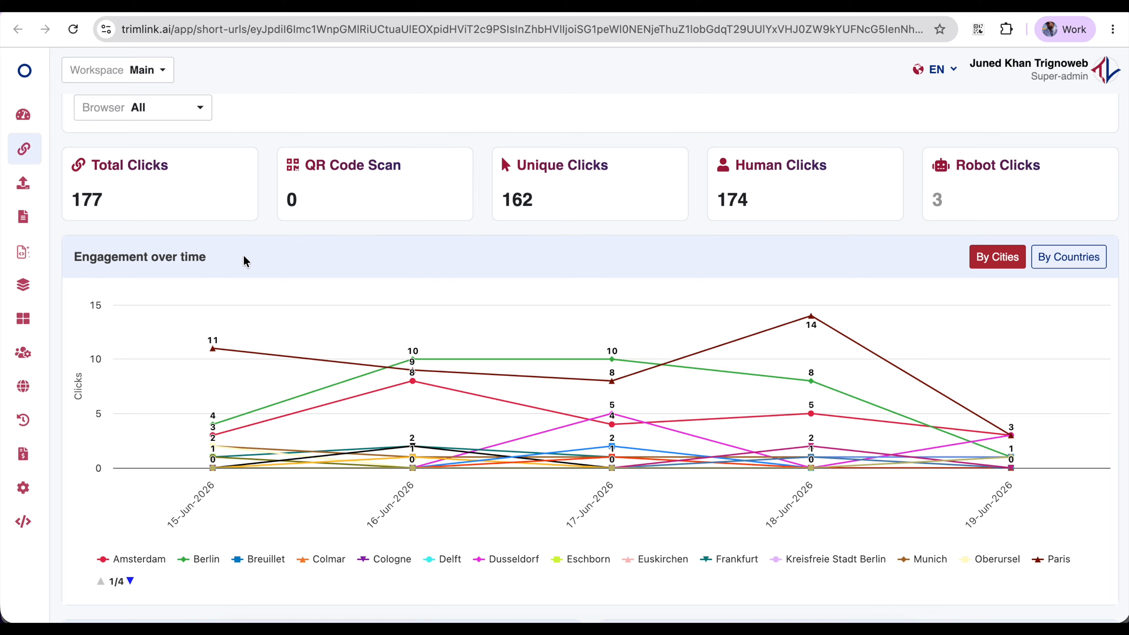
scroll(197, 243, up, 1)
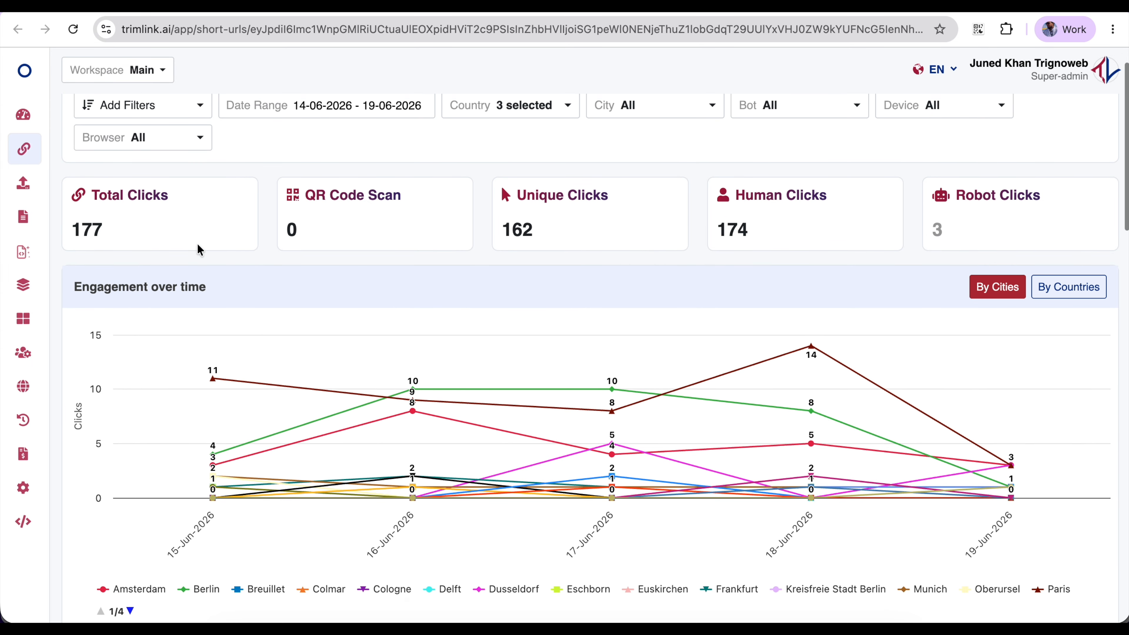
scroll(592, 288, down, 1)
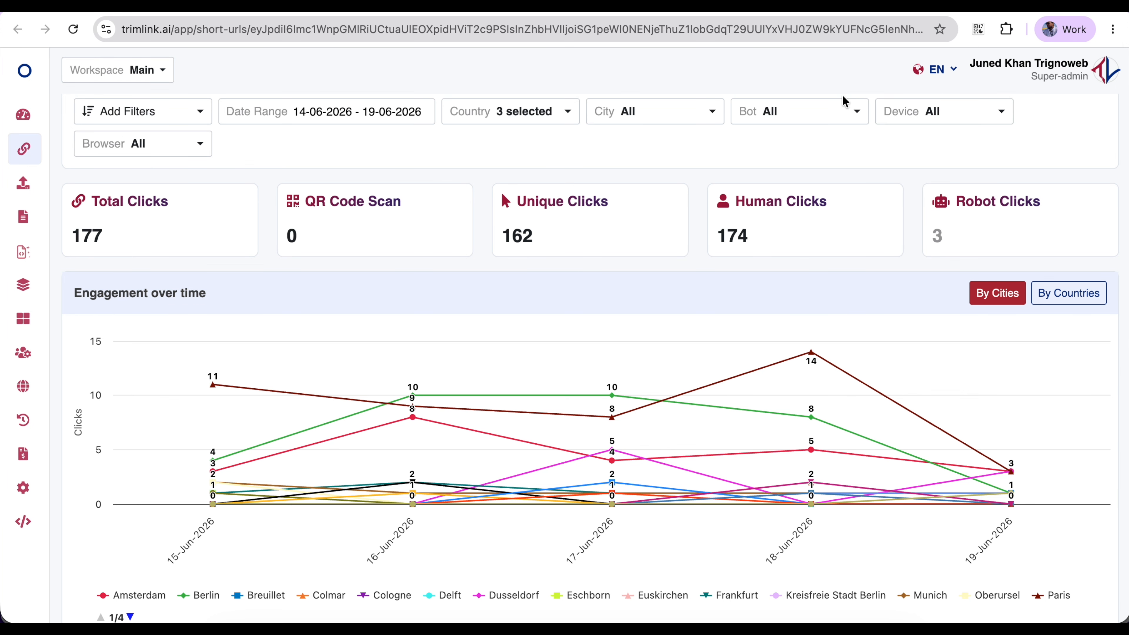
scroll(768, 253, down, 1)
scroll(768, 253, down, 1)
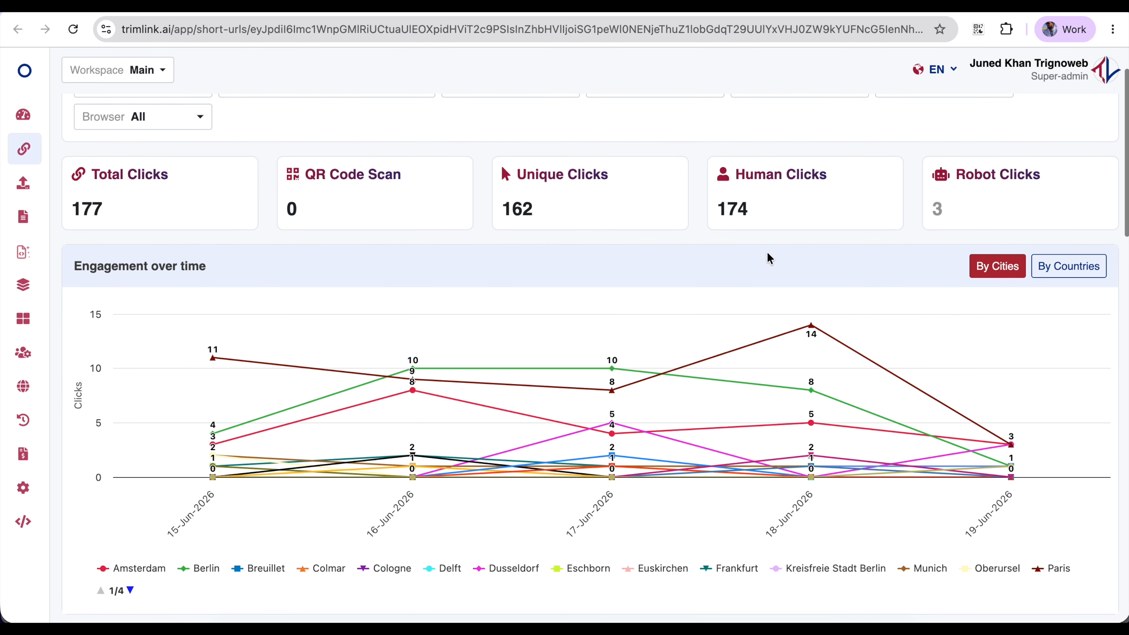
scroll(768, 253, down, 1)
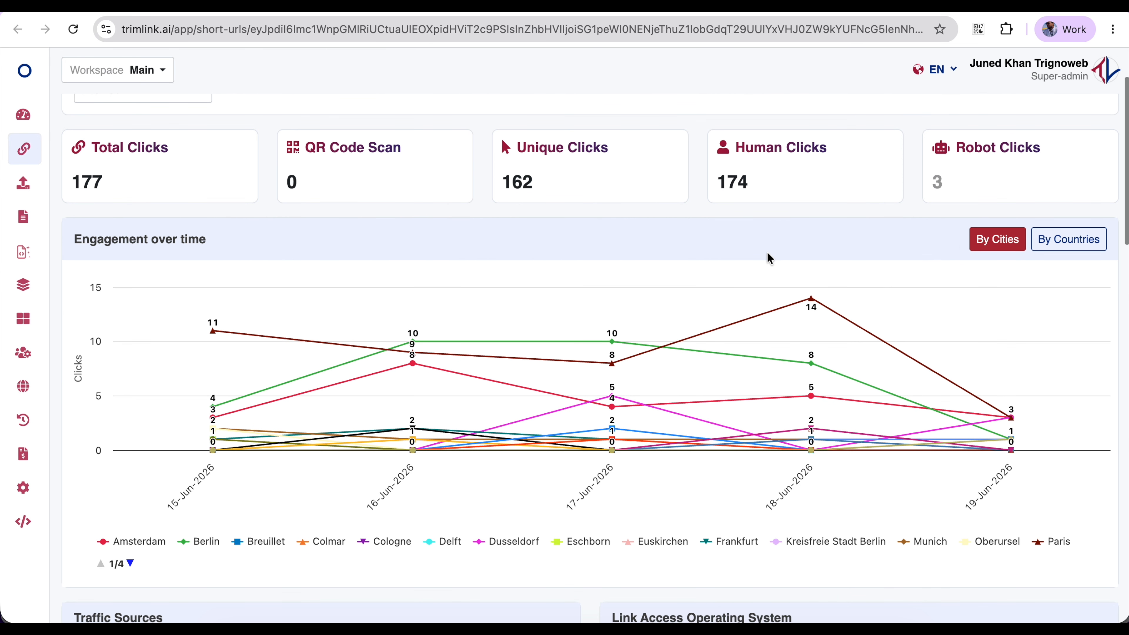
scroll(768, 254, down, 1)
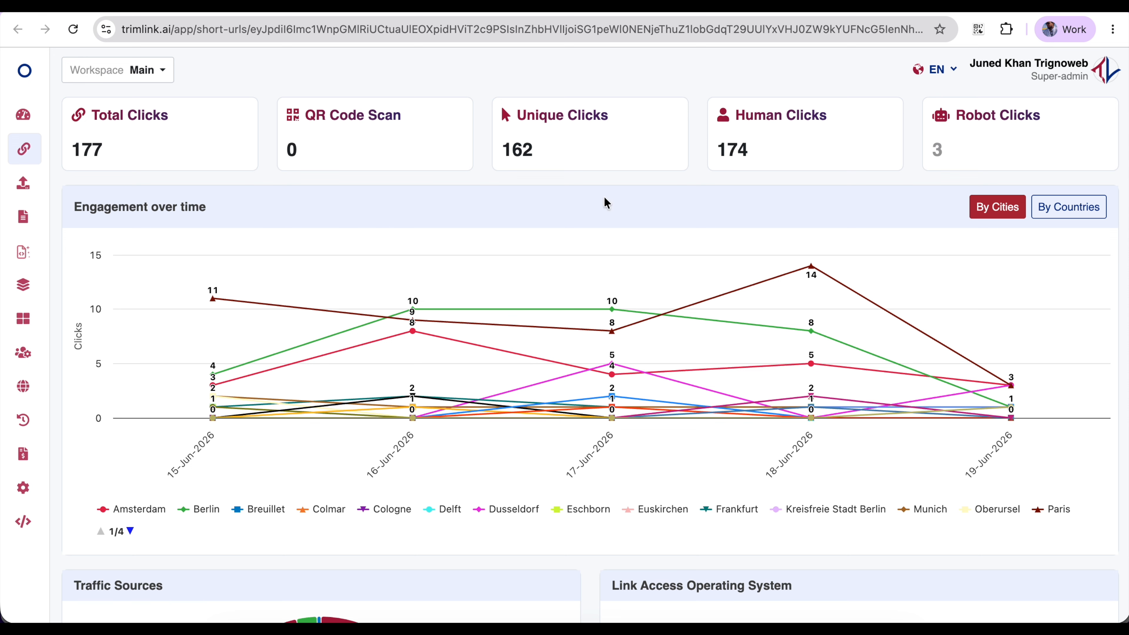
click(1092, 214)
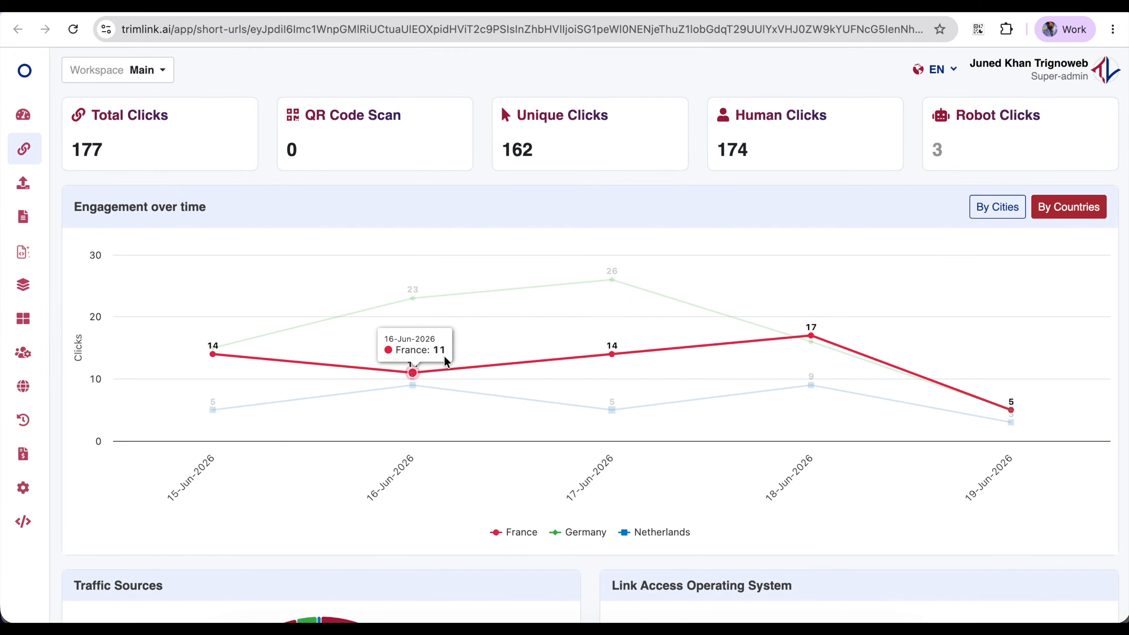
scroll(733, 501, down, 1)
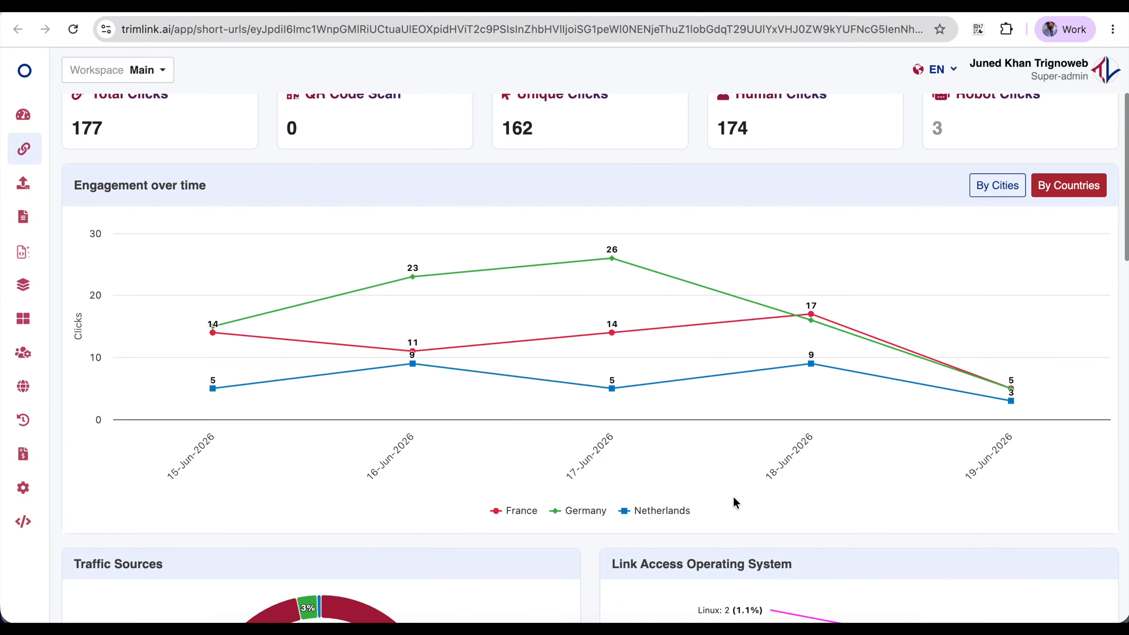
scroll(733, 498, down, 8)
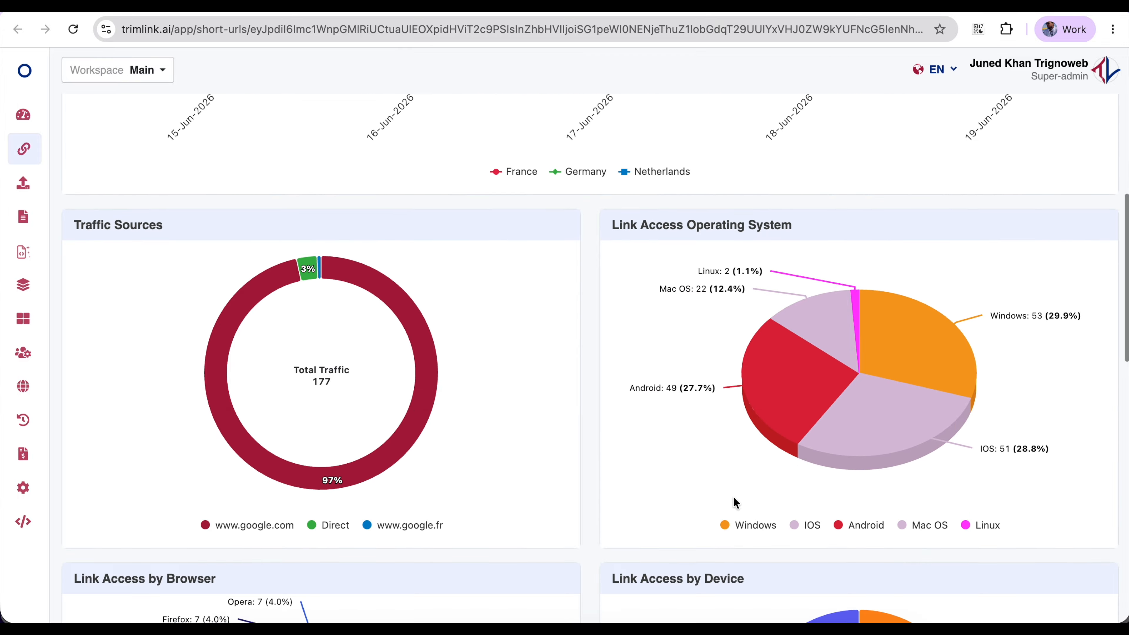
scroll(734, 502, up, 2)
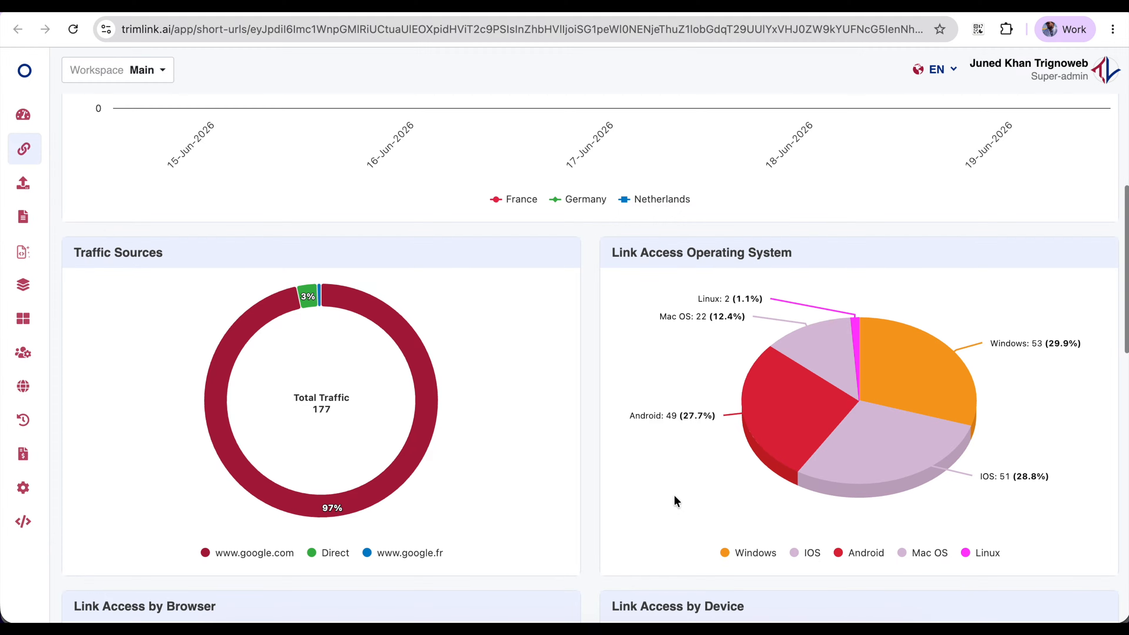
scroll(489, 459, down, 2)
mouse_move(395, 381)
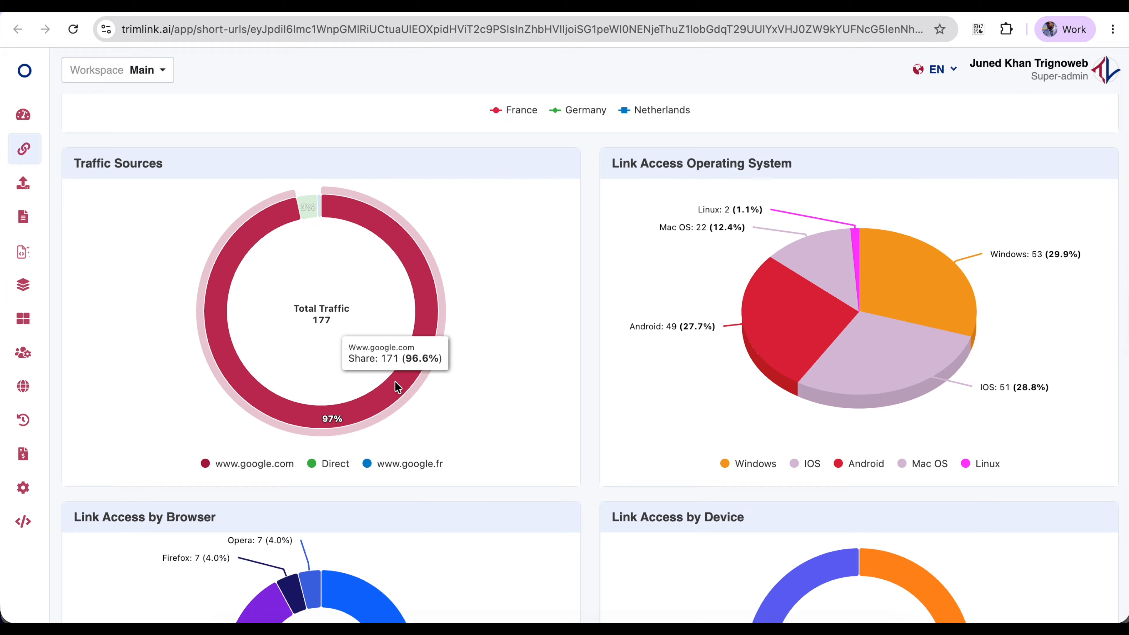
scroll(488, 442, down, 1)
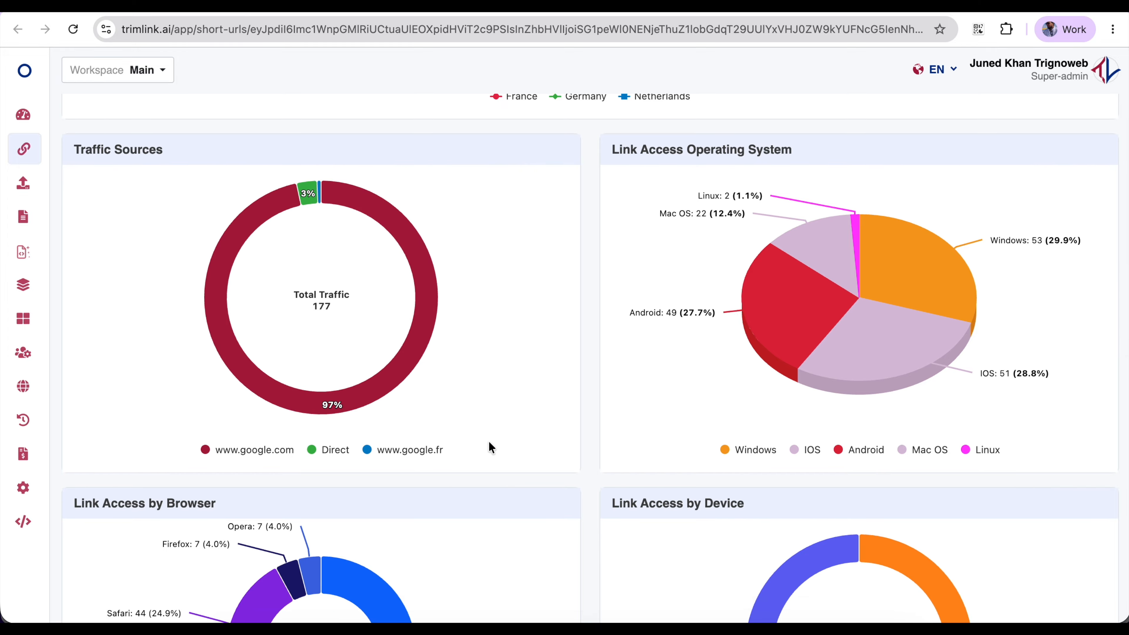
scroll(488, 441, down, 2)
scroll(489, 441, down, 5)
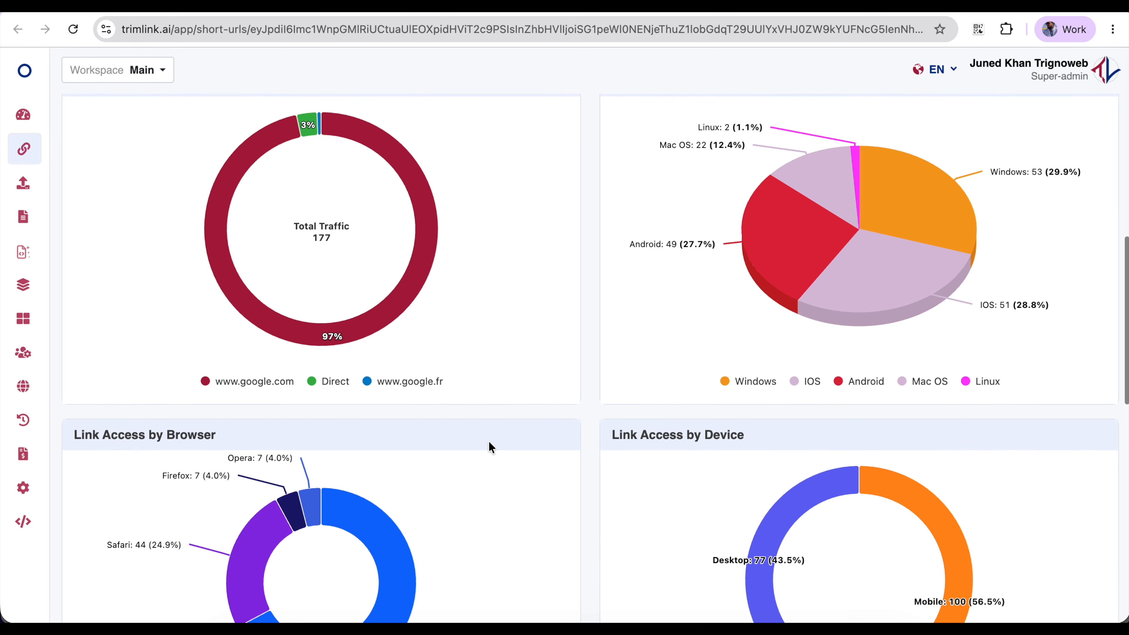
- Examine the Link Access by Browser and Link Access by Device charts of the filtered analytics
scroll(488, 441, down, 4)
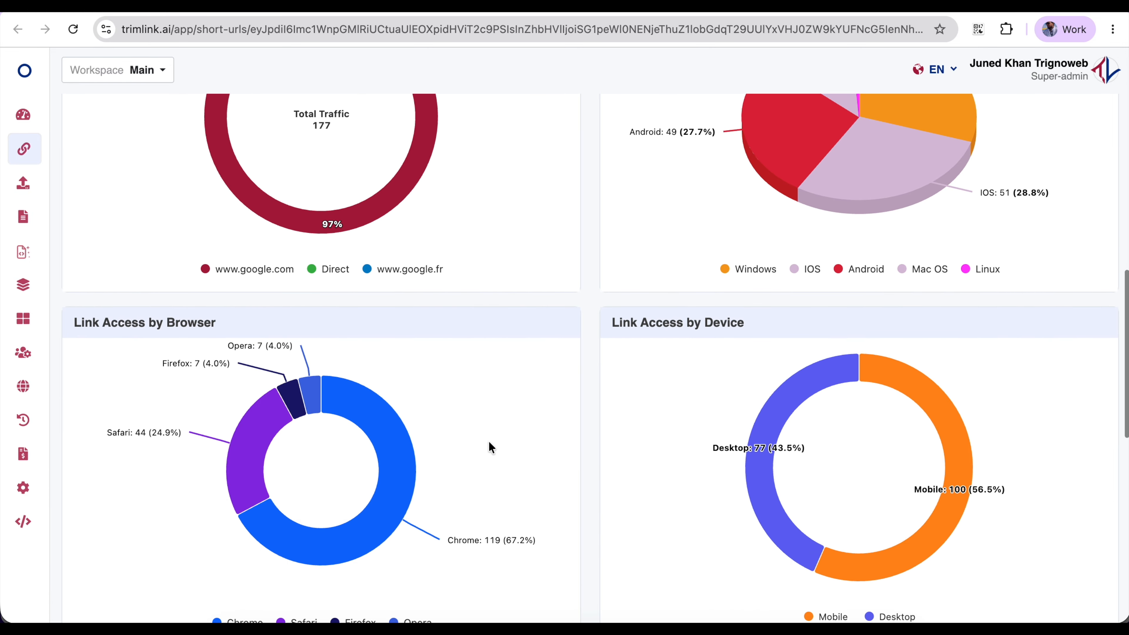
scroll(489, 442, down, 3)
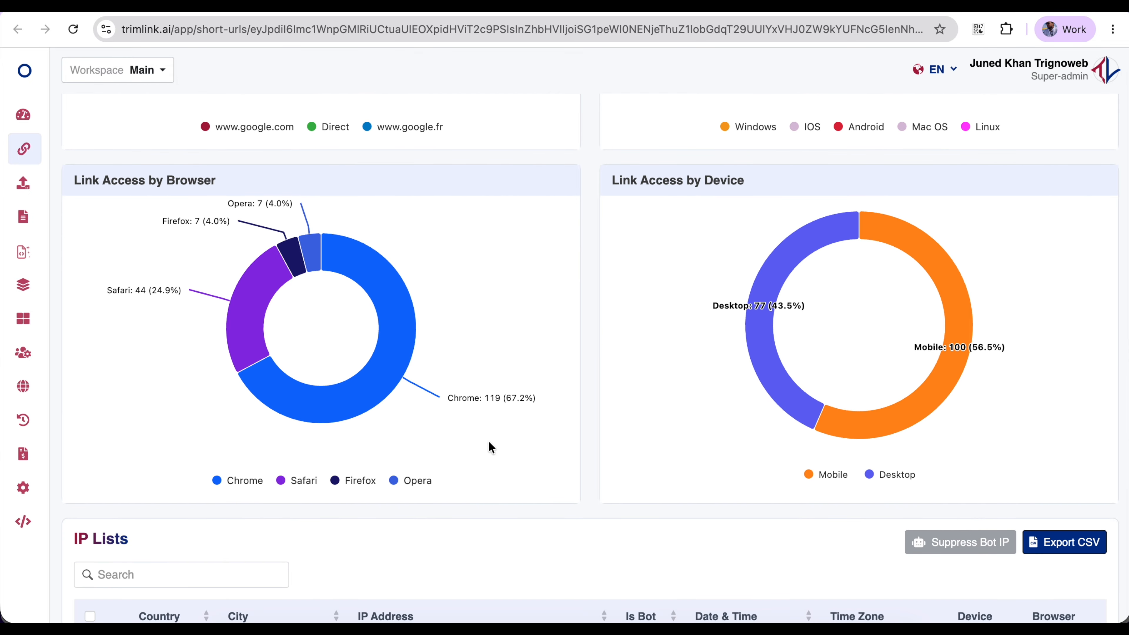
scroll(489, 442, down, 1)
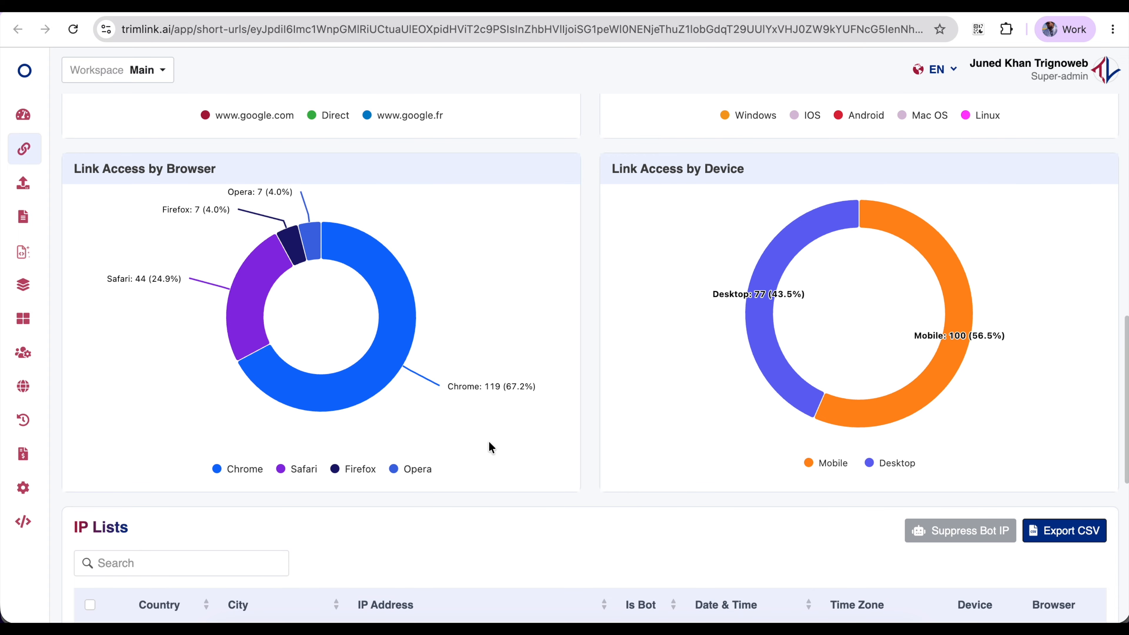
scroll(488, 442, down, 1)
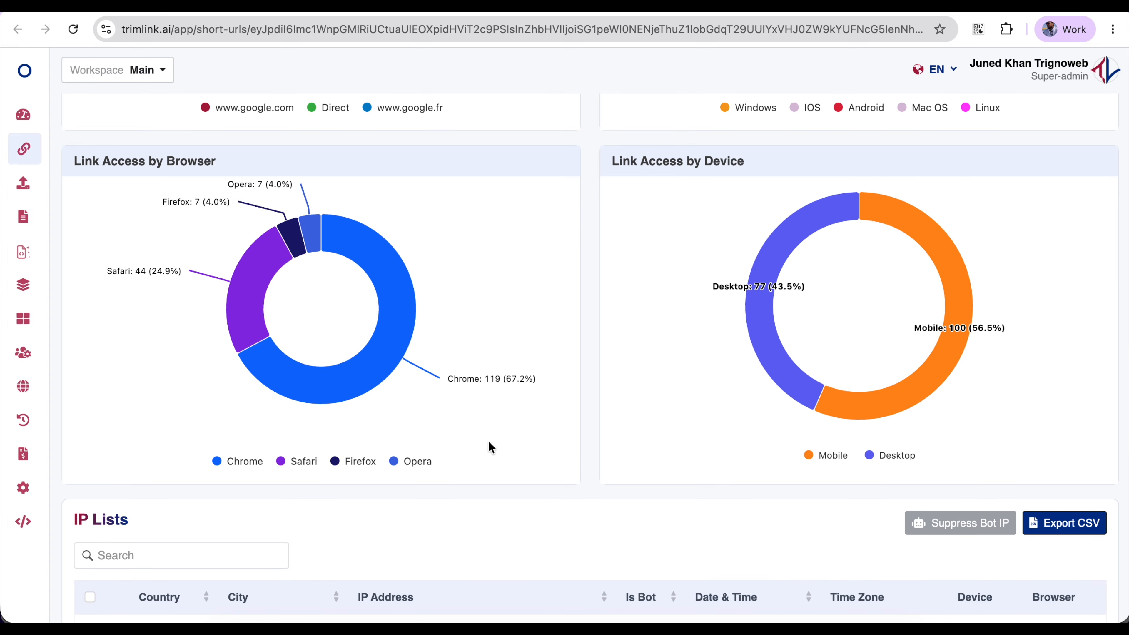
scroll(488, 441, down, 1)
scroll(488, 442, down, 2)
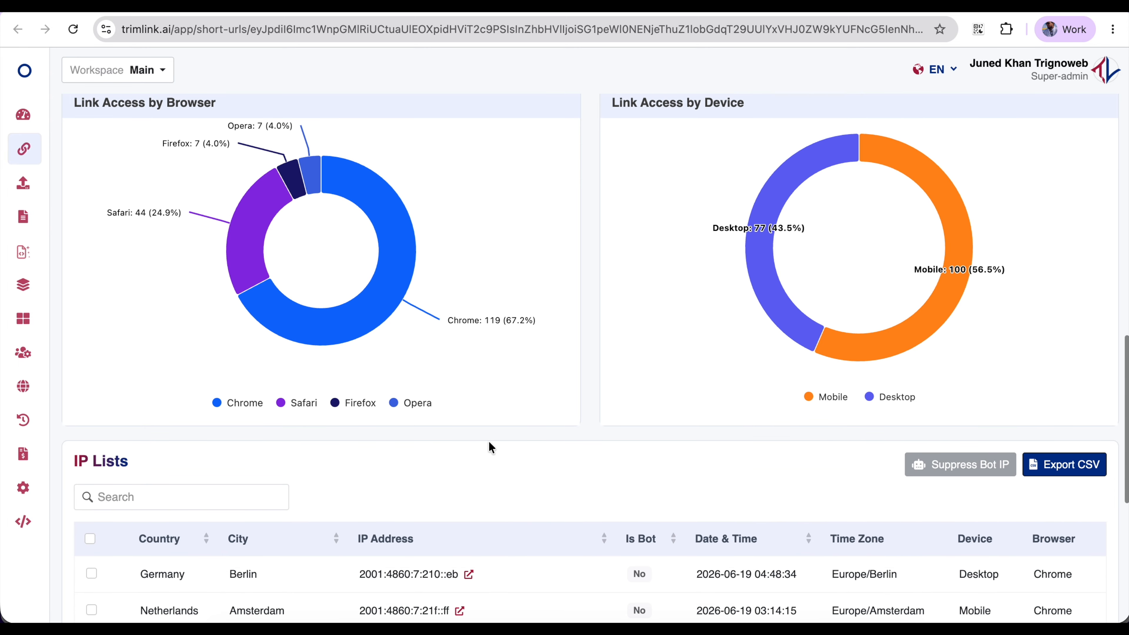
scroll(489, 446, down, 1)
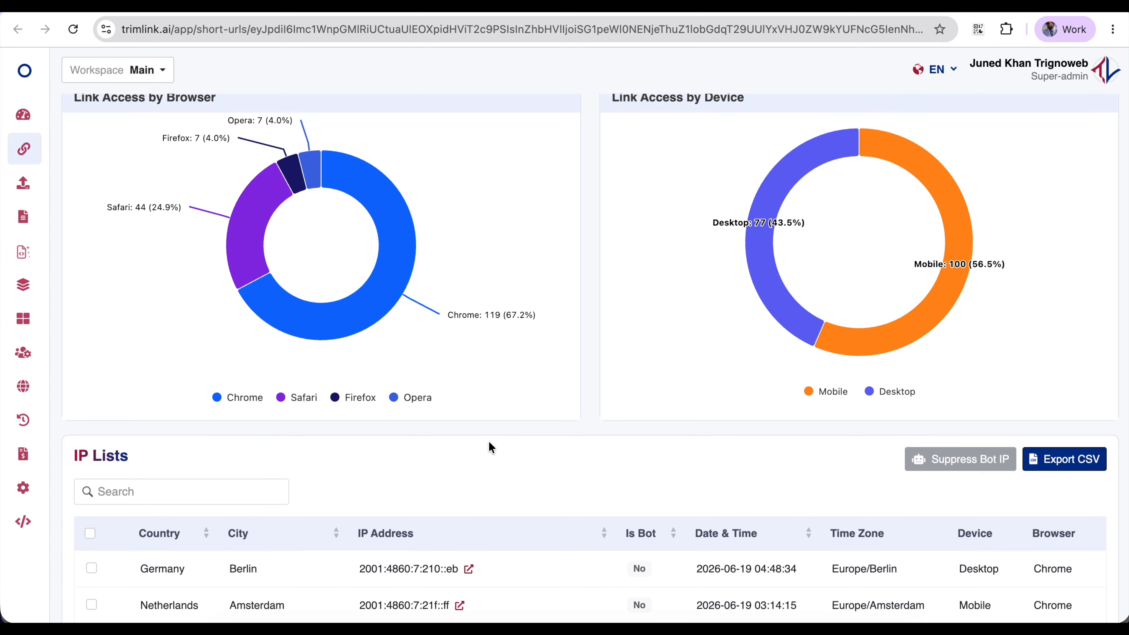
- Add Kenya to the countries selected in the link analytics' Country filter
scroll(490, 443, up, 15)
scroll(488, 442, up, 4)
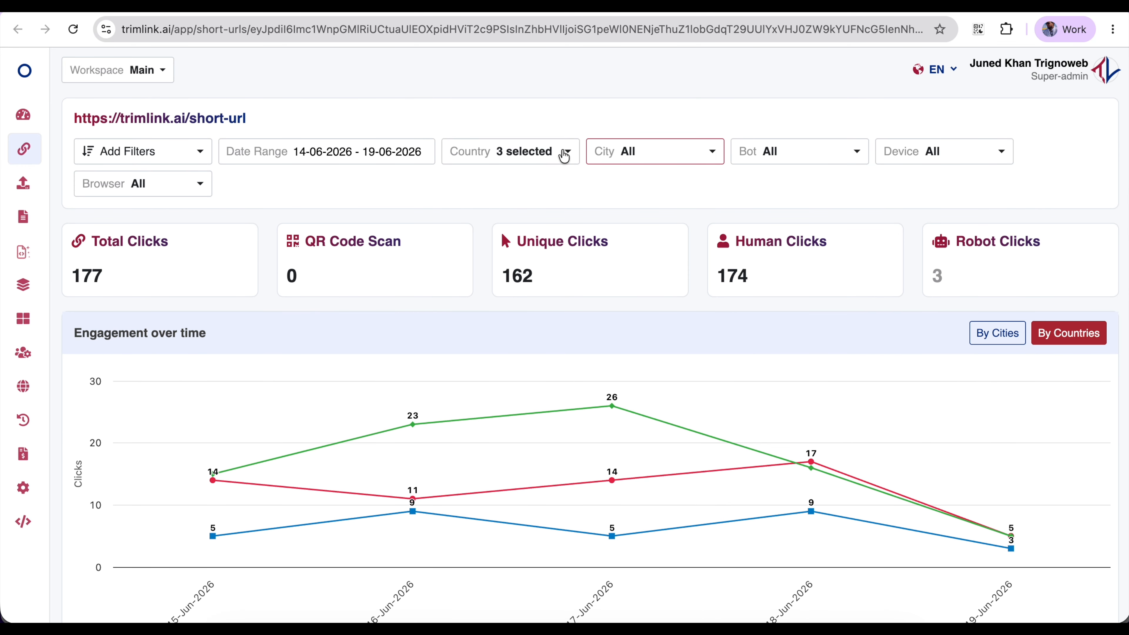
click(571, 151)
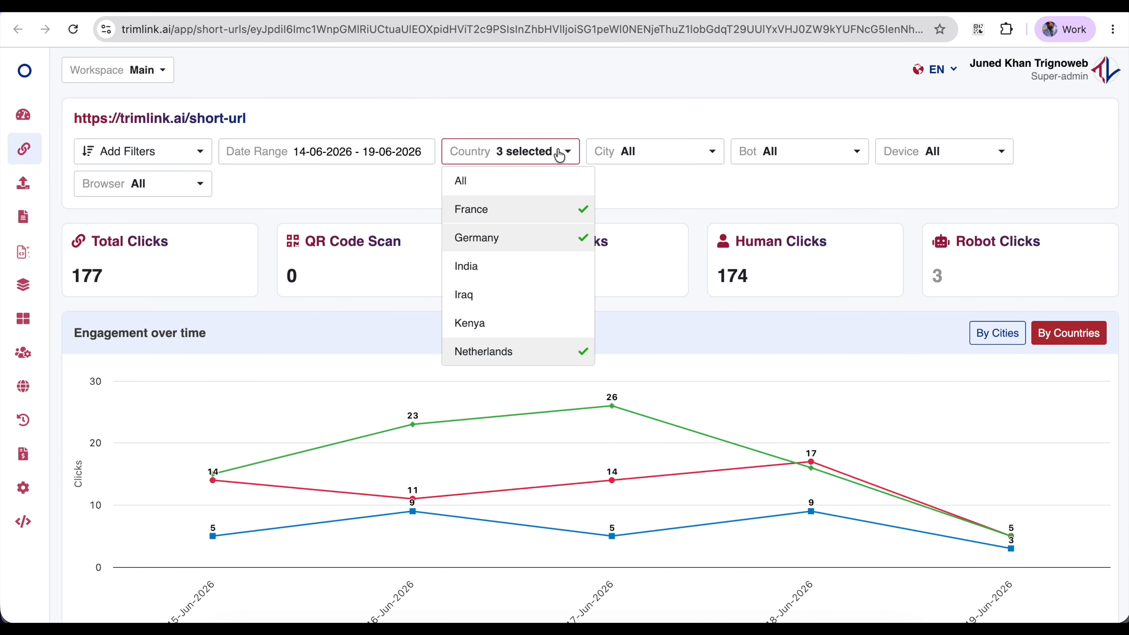
click(512, 325)
click(713, 311)
- Examine the IP Lists table, including each click's country, city, IP address, bot status, time, device and browser
scroll(713, 313, down, 10)
scroll(713, 312, down, 15)
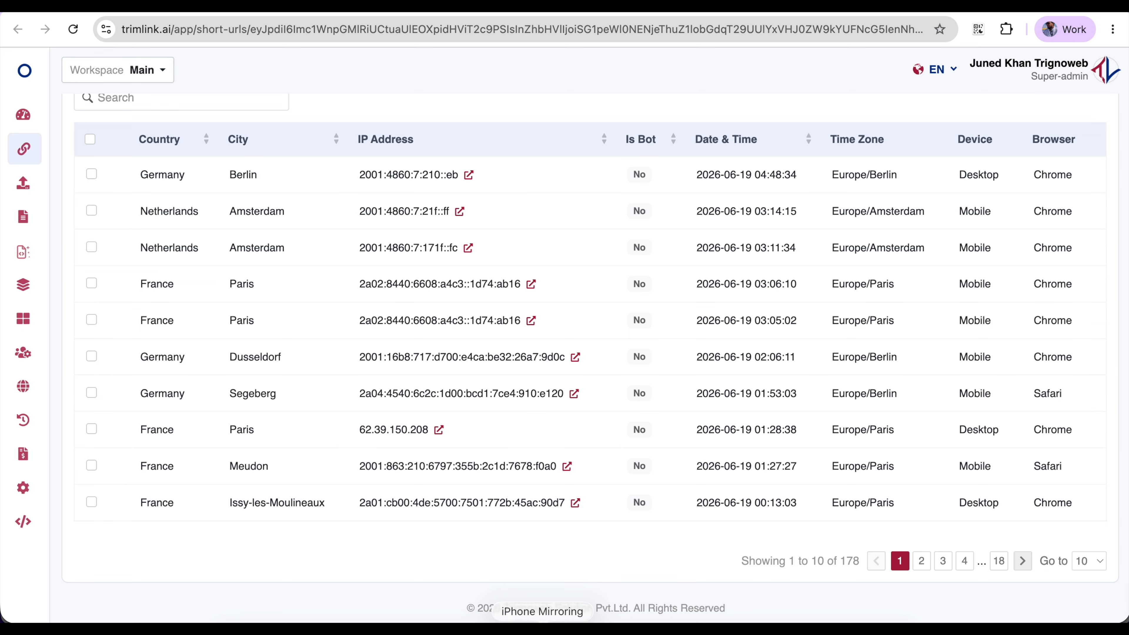
scroll(520, 368, up, 4)
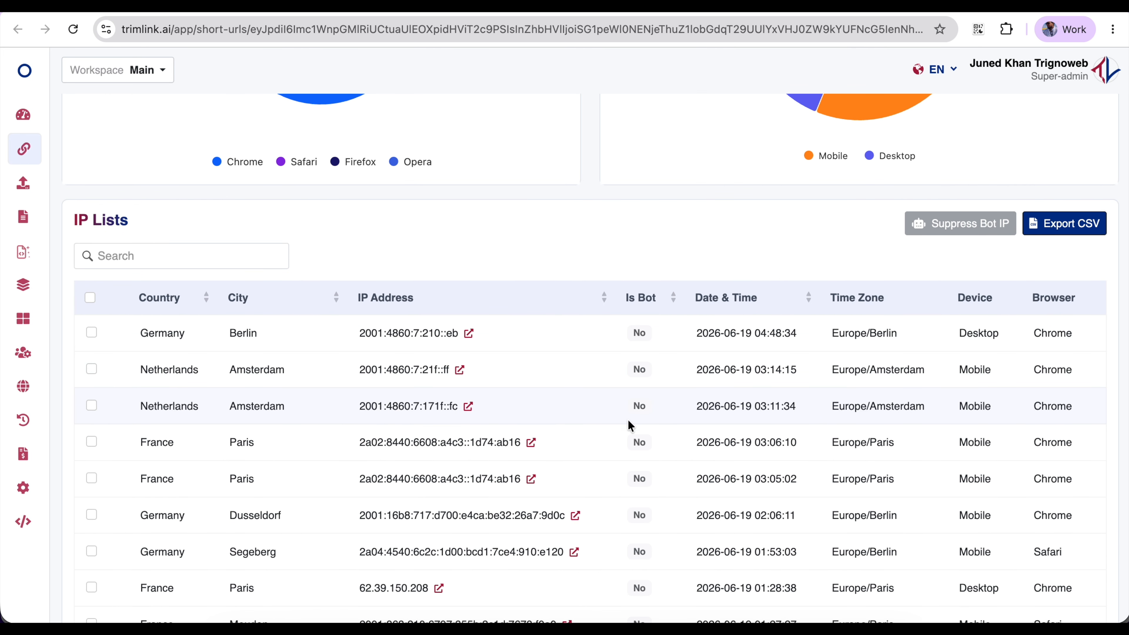
scroll(707, 447, down, 1)
scroll(707, 447, down, 1)
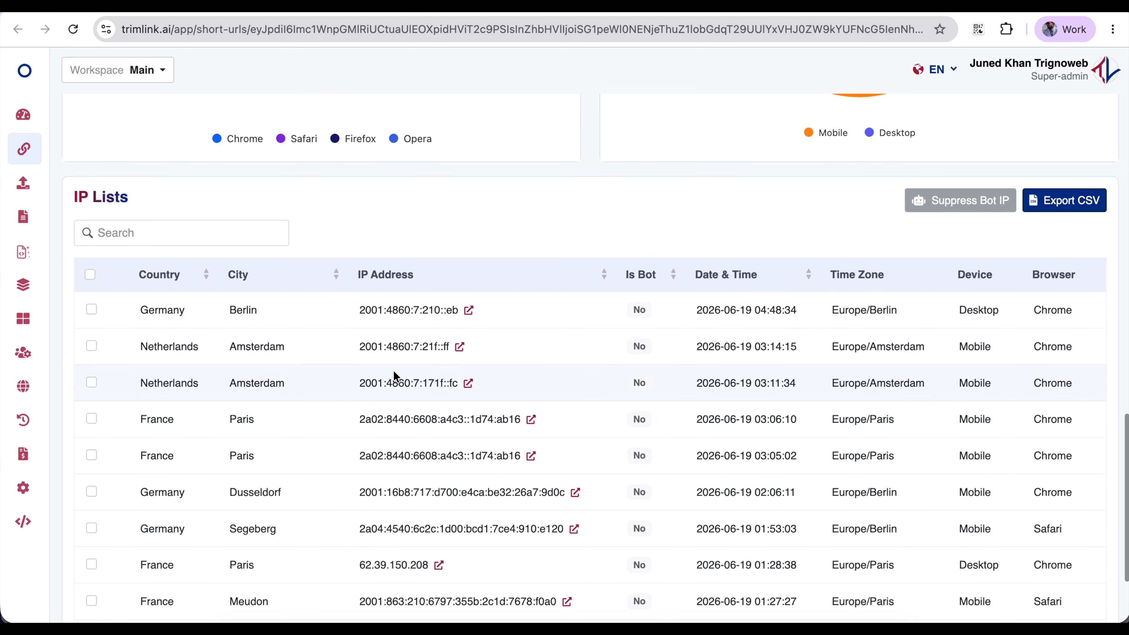
scroll(519, 466, down, 3)
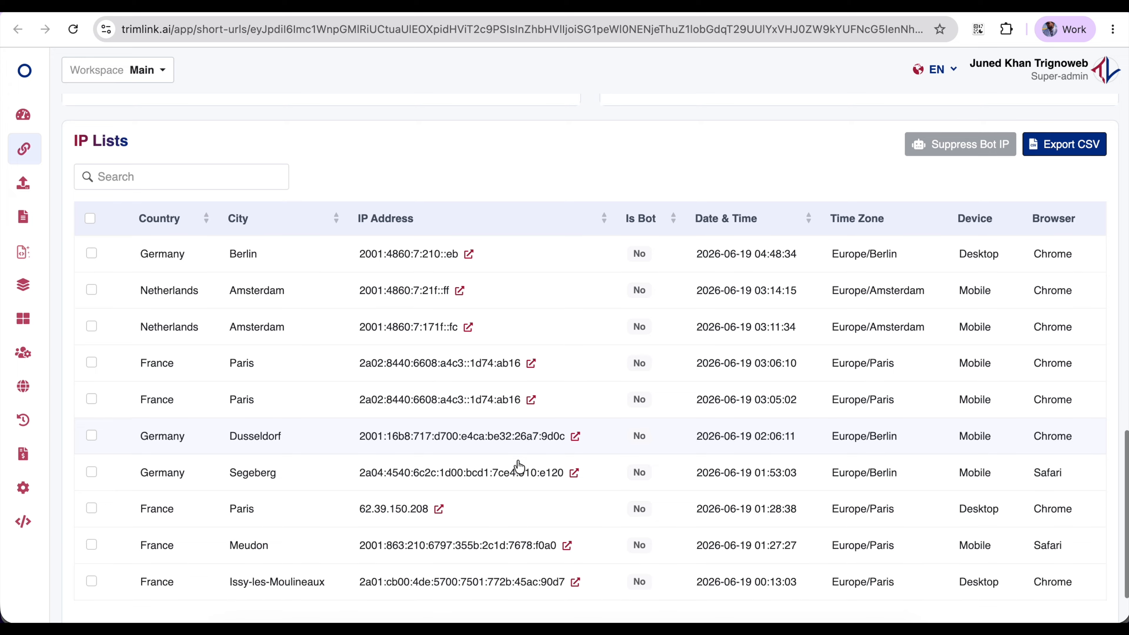
scroll(520, 467, up, 2)
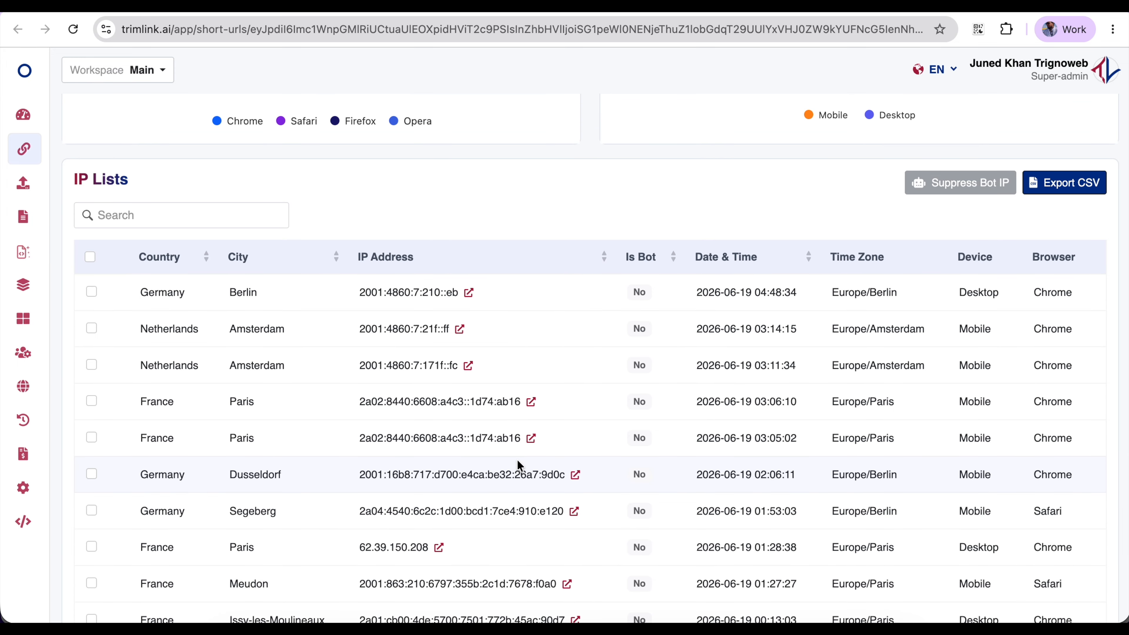
scroll(517, 460, down, 1)
scroll(686, 454, down, 2)
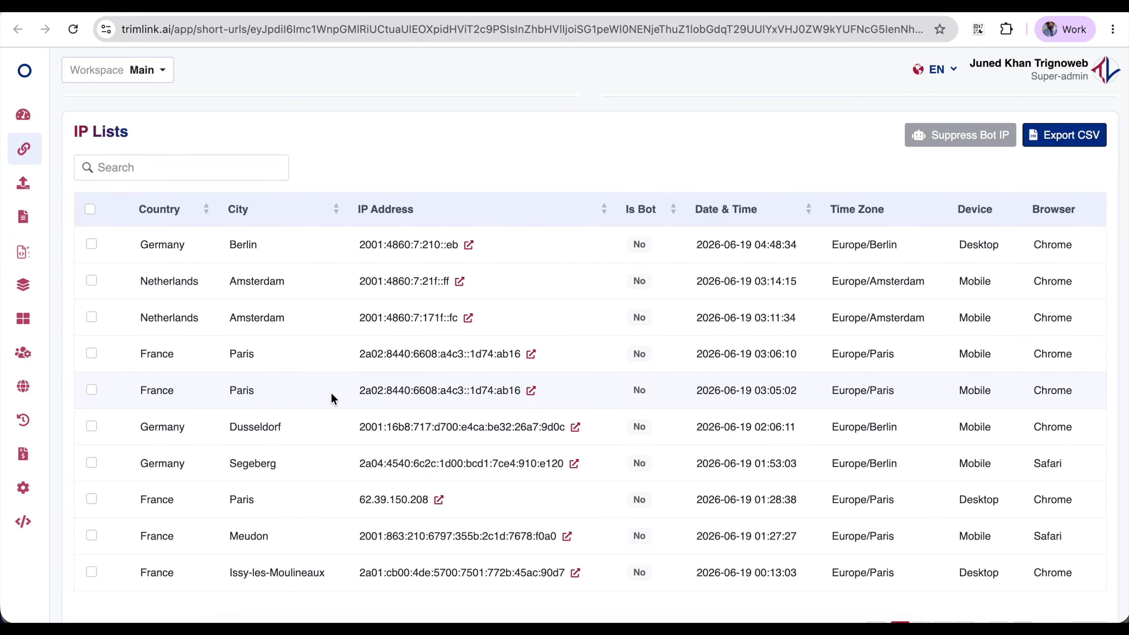
scroll(520, 453, down, 3)
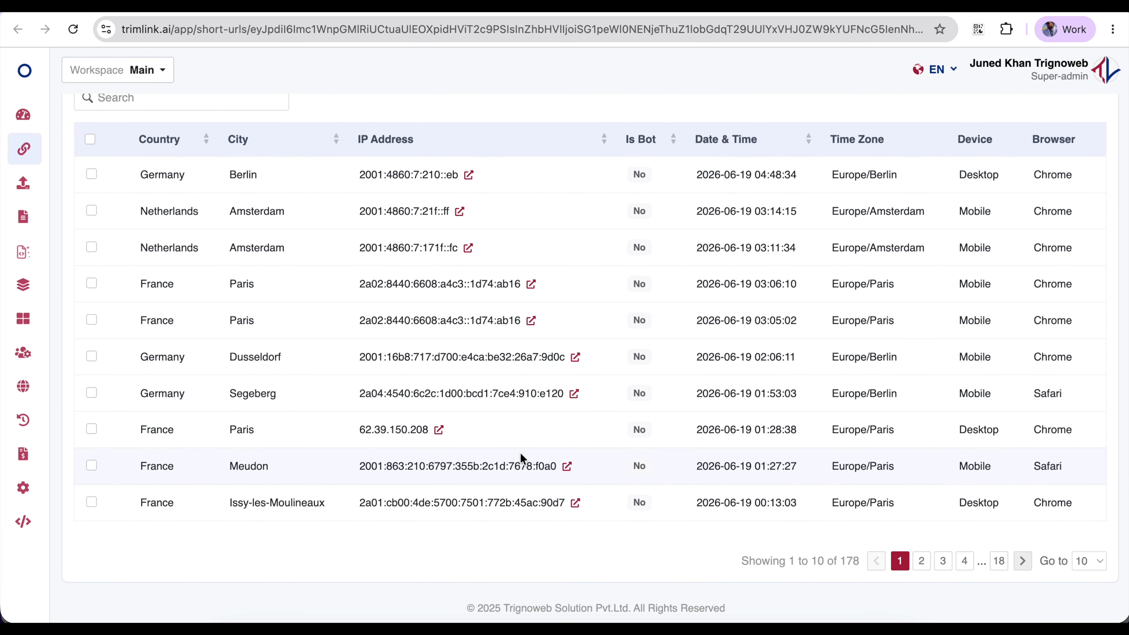
scroll(520, 454, up, 2)
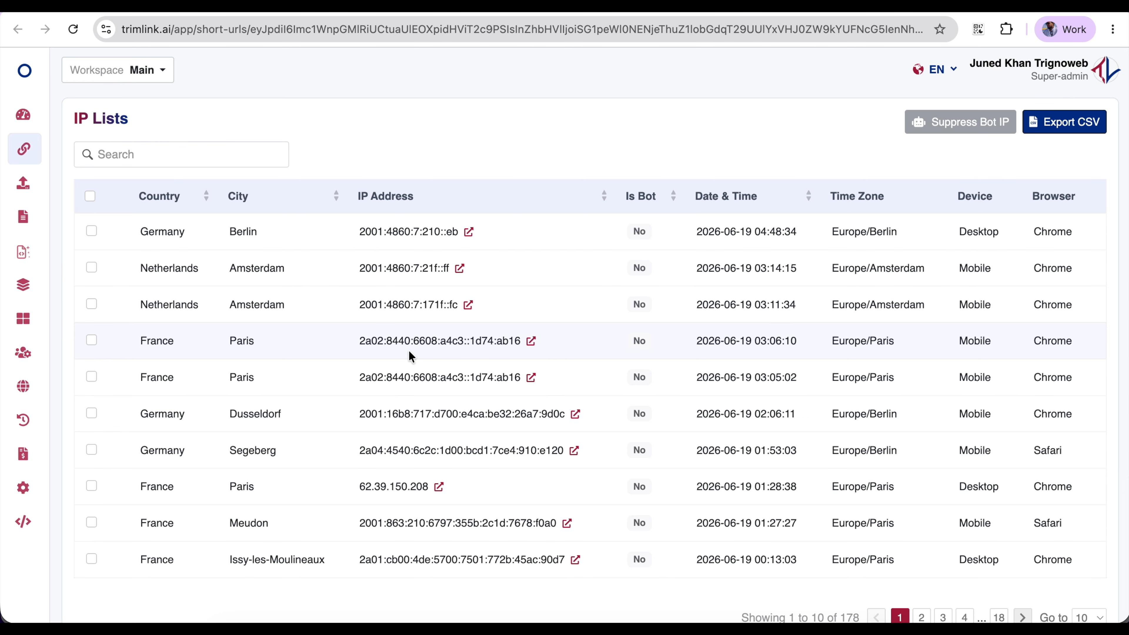
click(392, 345)
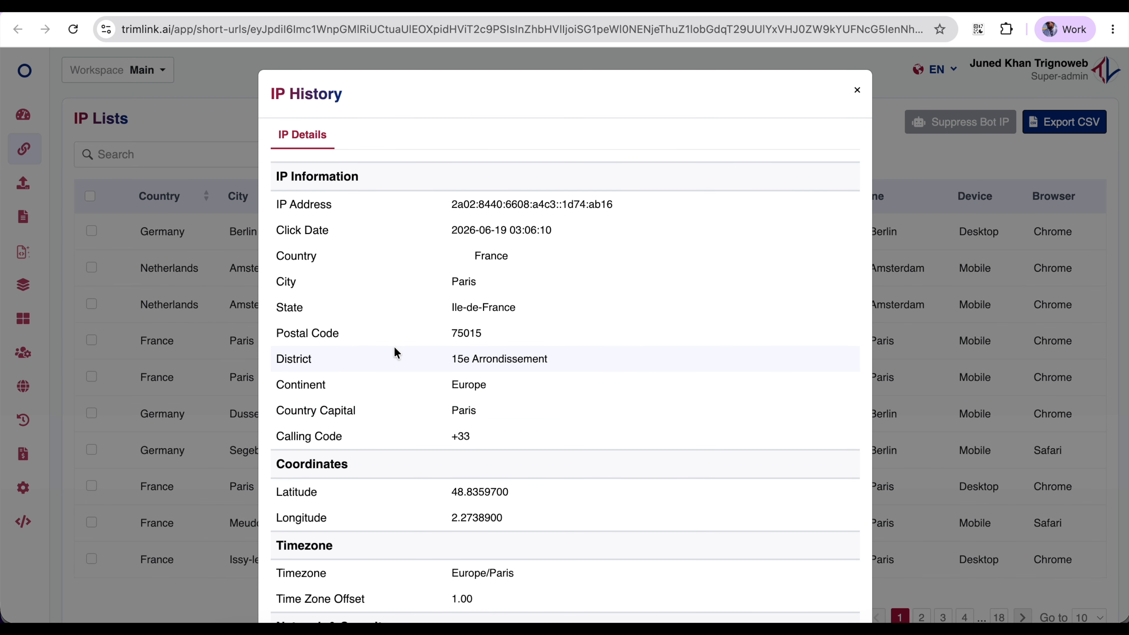
scroll(542, 502, down, 9)
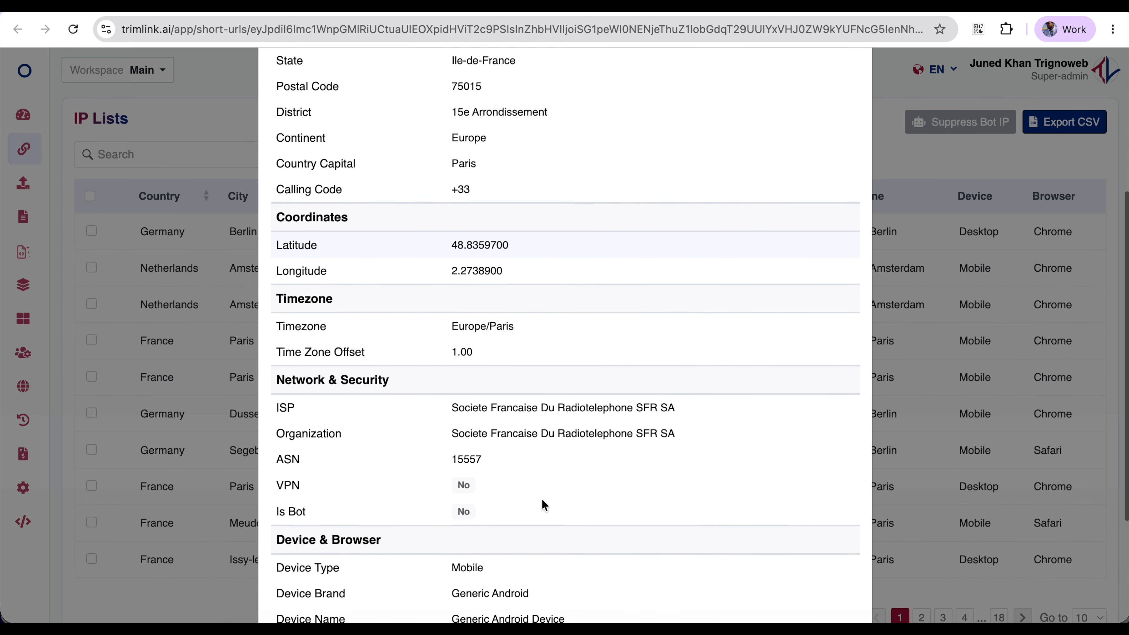
scroll(542, 501, up, 9)
scroll(544, 505, down, 1)
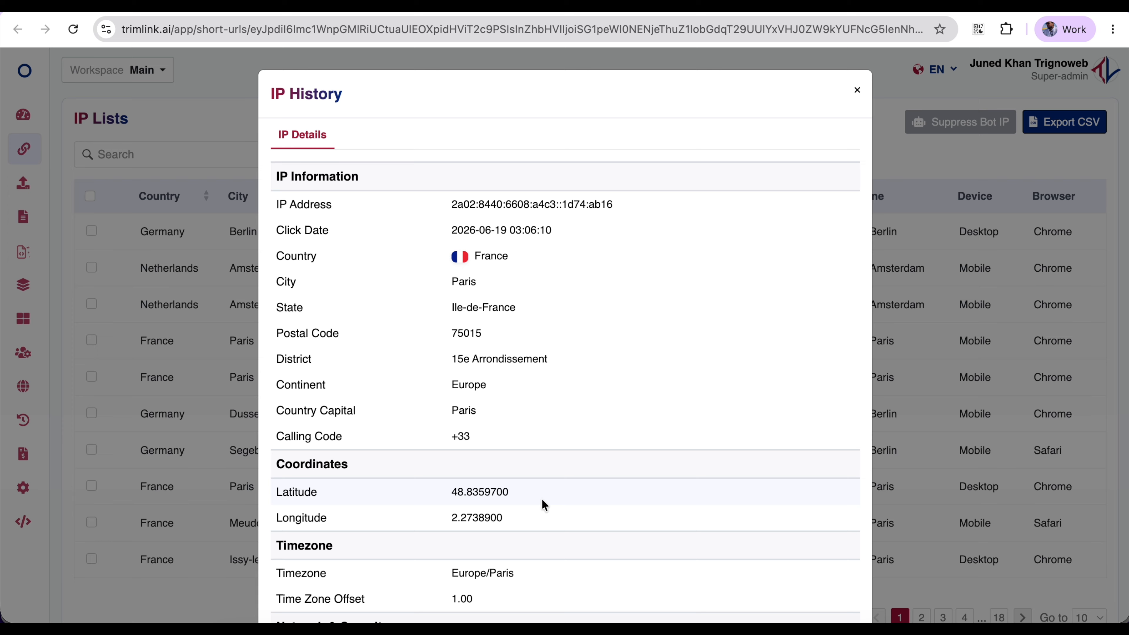
scroll(544, 506, down, 3)
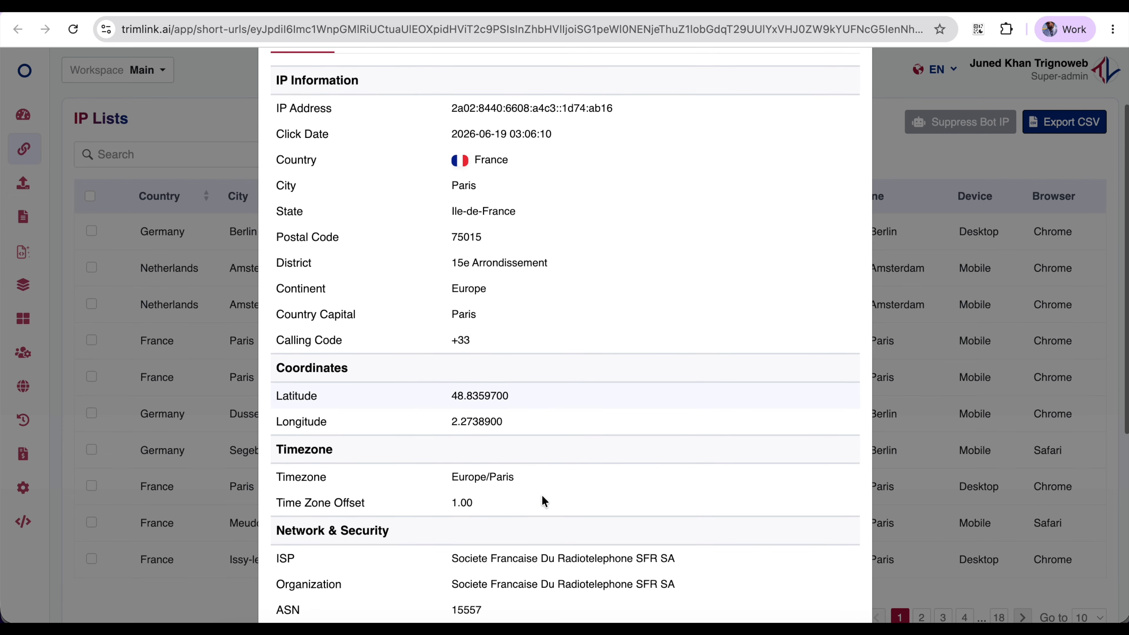
scroll(542, 496, down, 4)
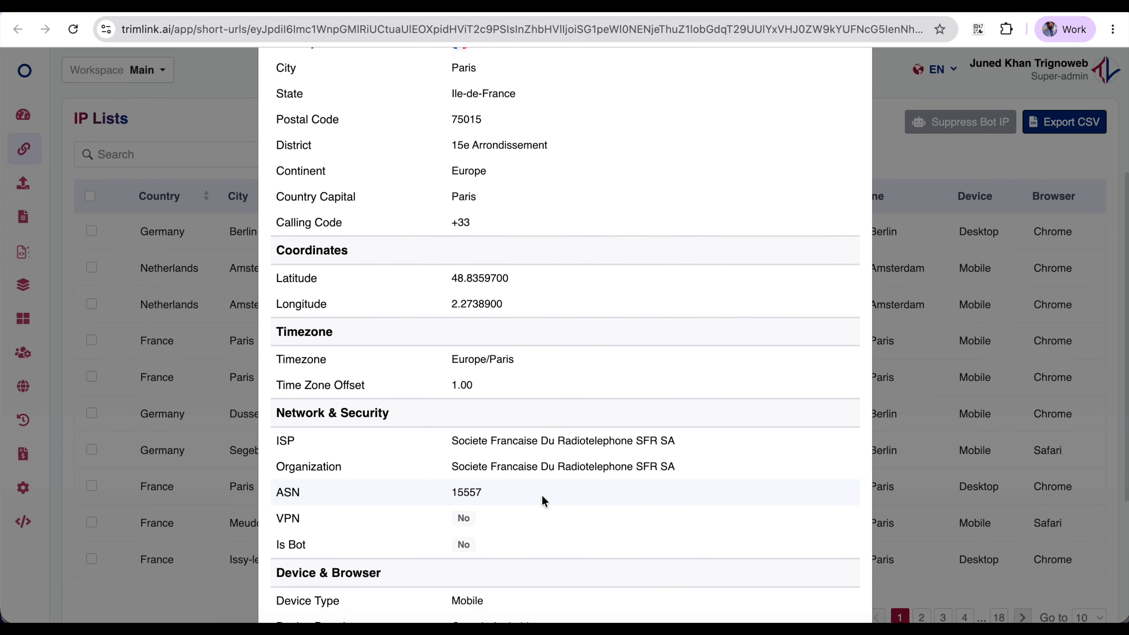
scroll(543, 496, down, 4)
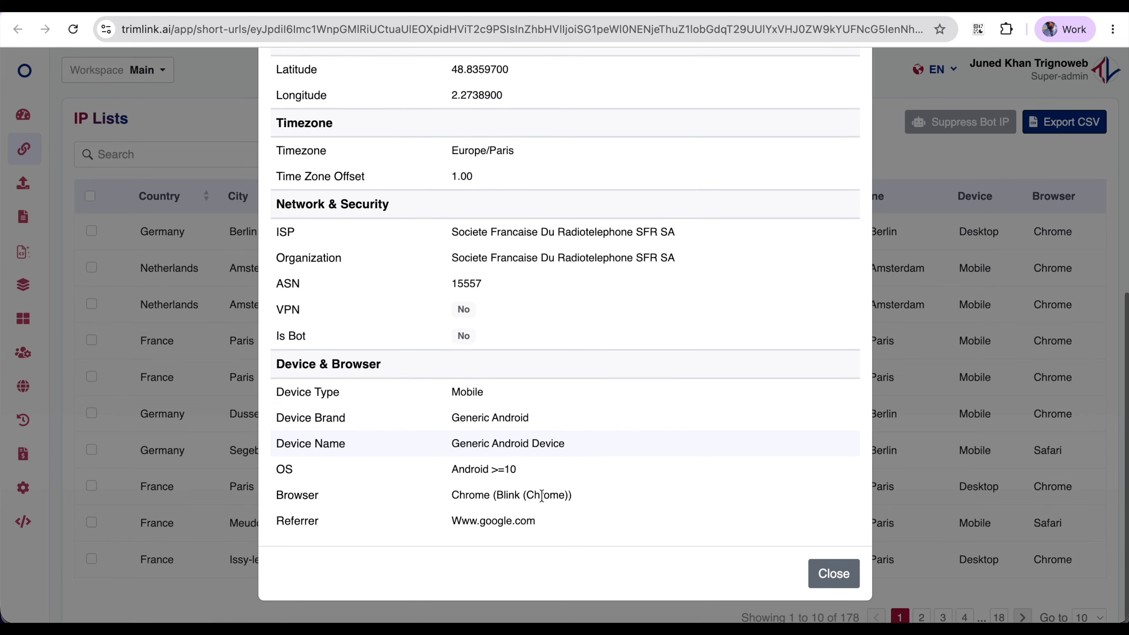
scroll(542, 495, up, 10)
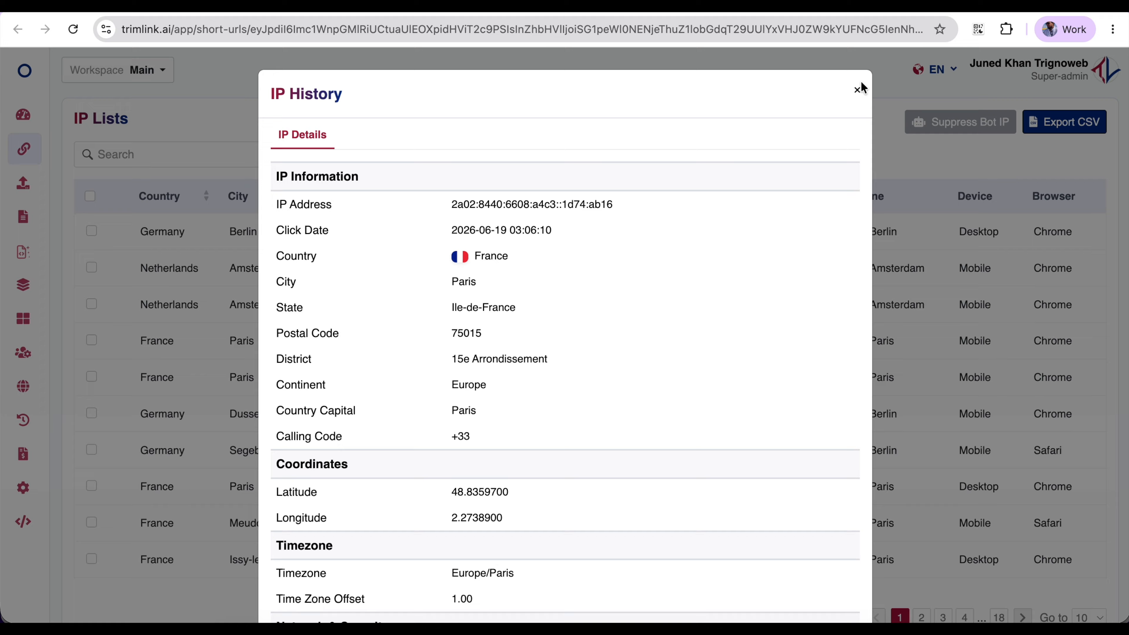
click(858, 95)
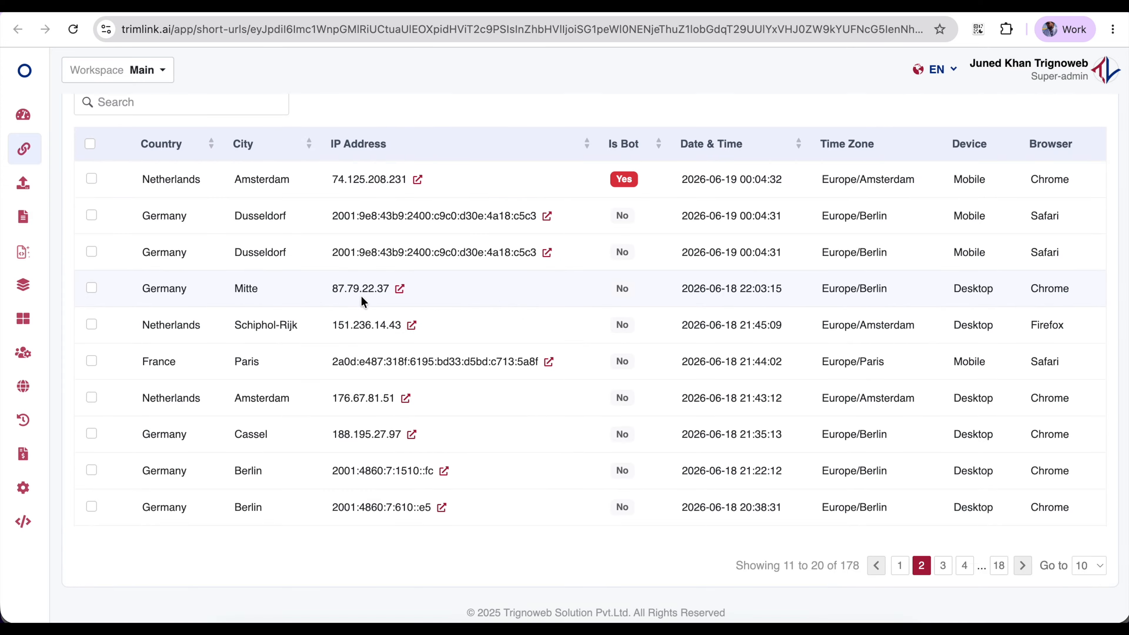
- View the IP details of the Mitte, Germany click on page 2 of the IP list, and close them
click(358, 292)
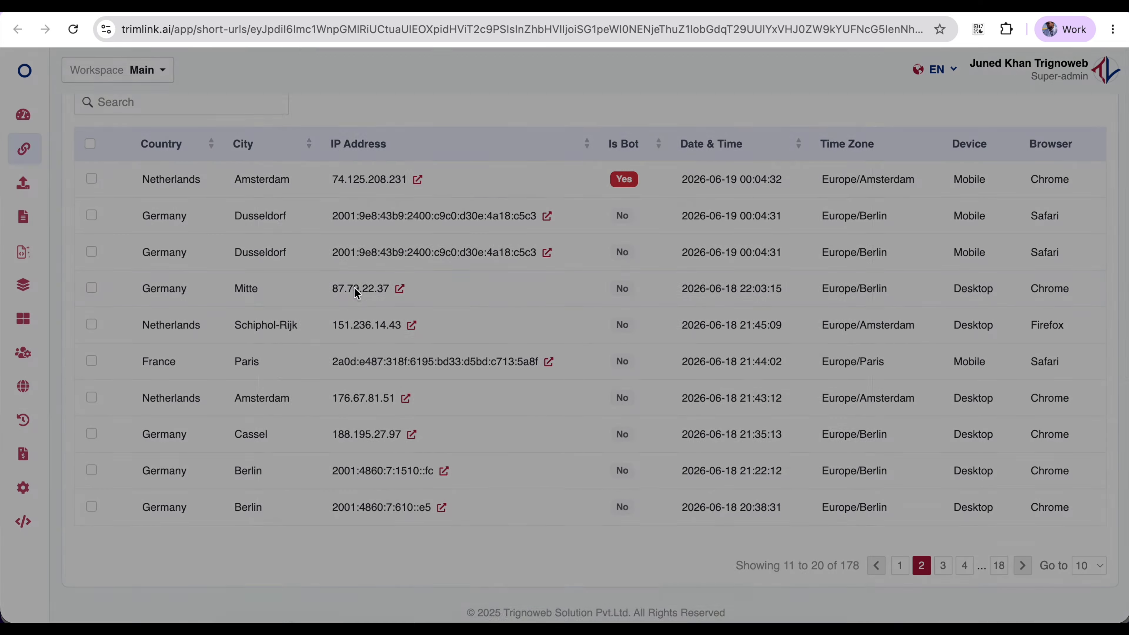
scroll(507, 361, down, 10)
click(227, 383)
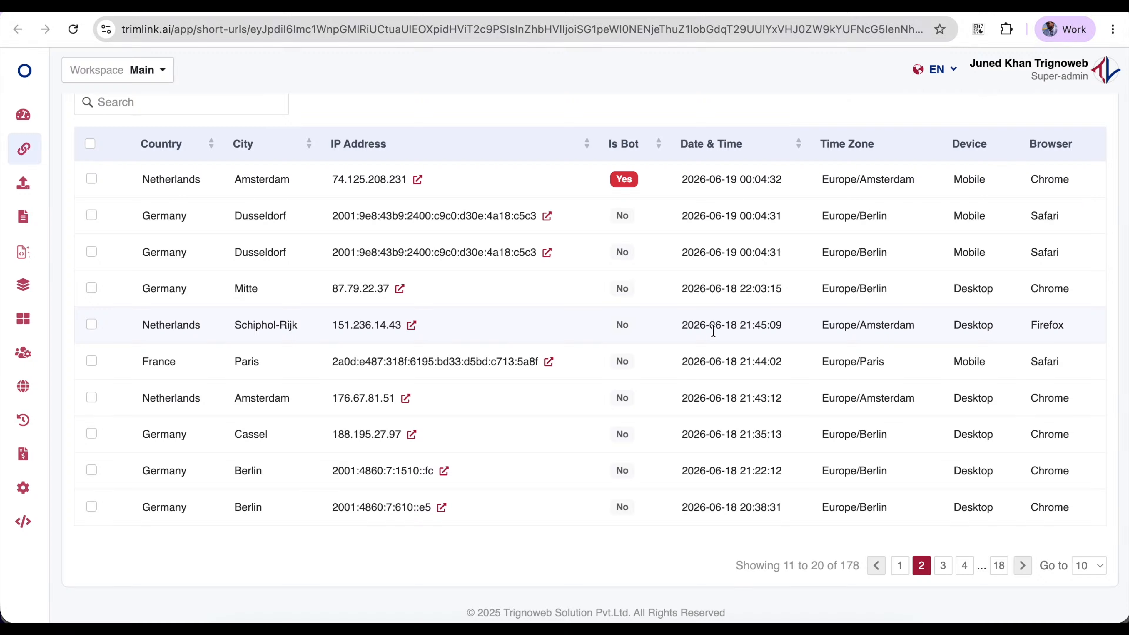
scroll(578, 356, up, 3)
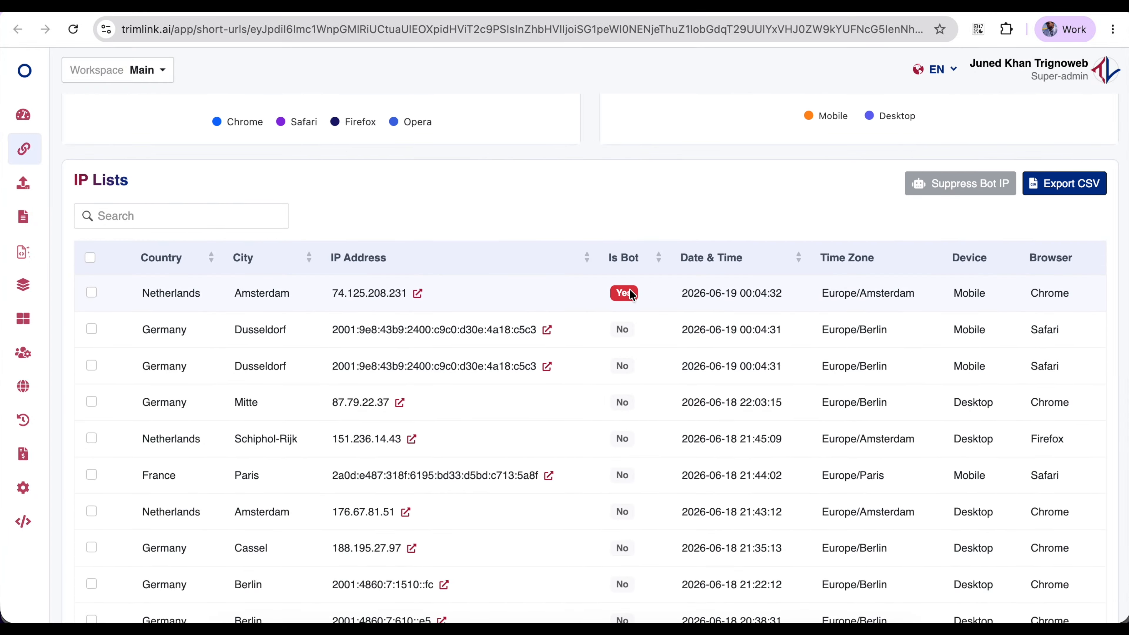
click(92, 292)
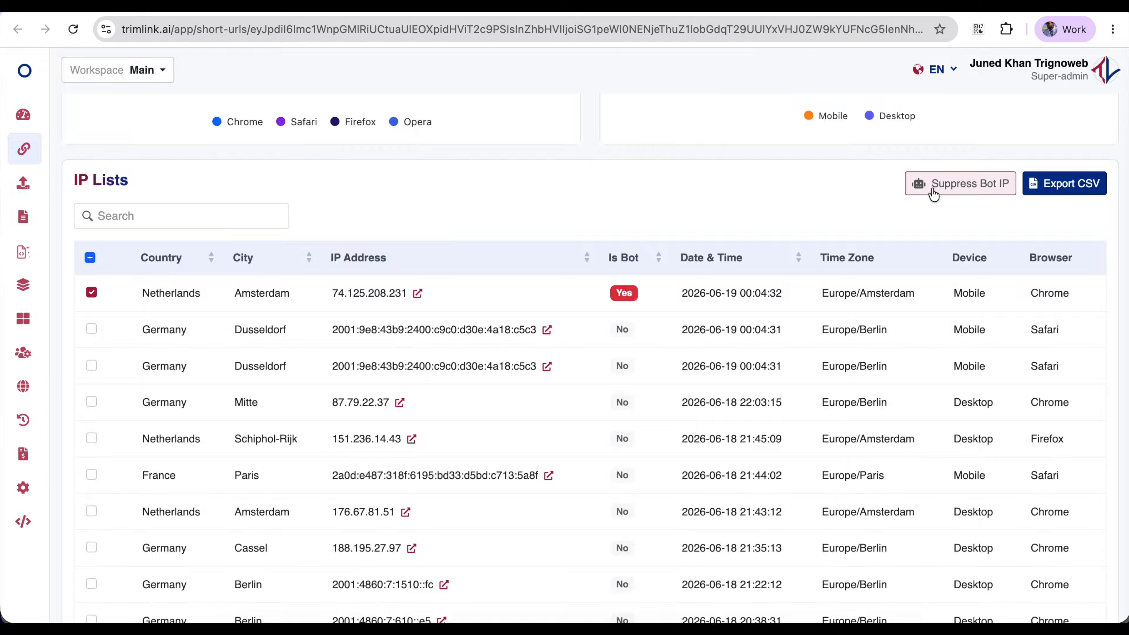
click(956, 182)
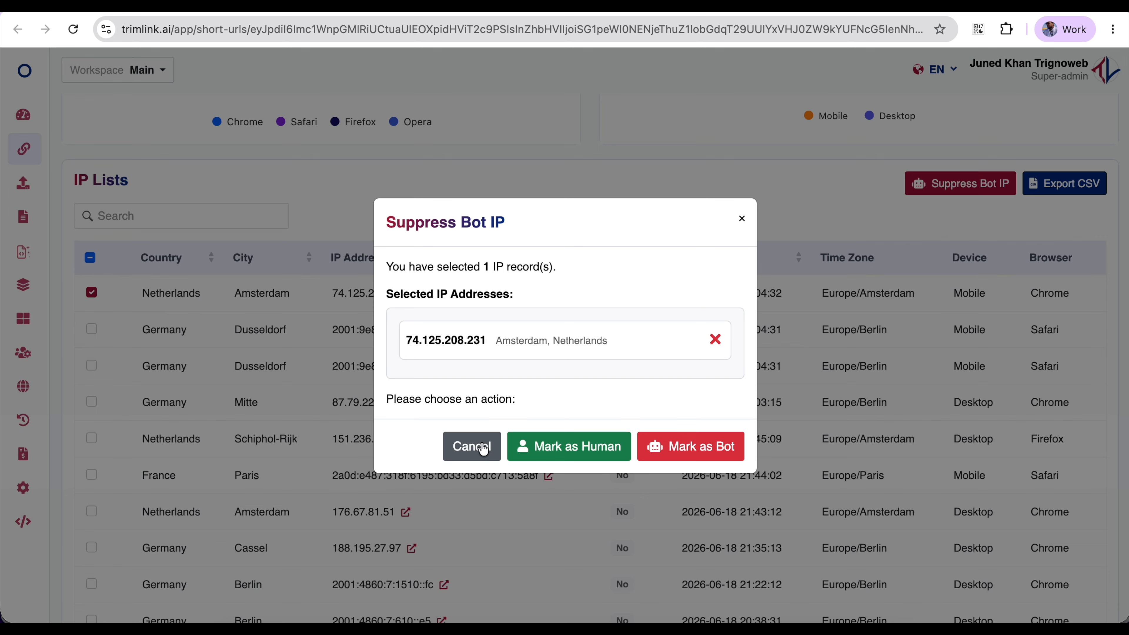
click(563, 447)
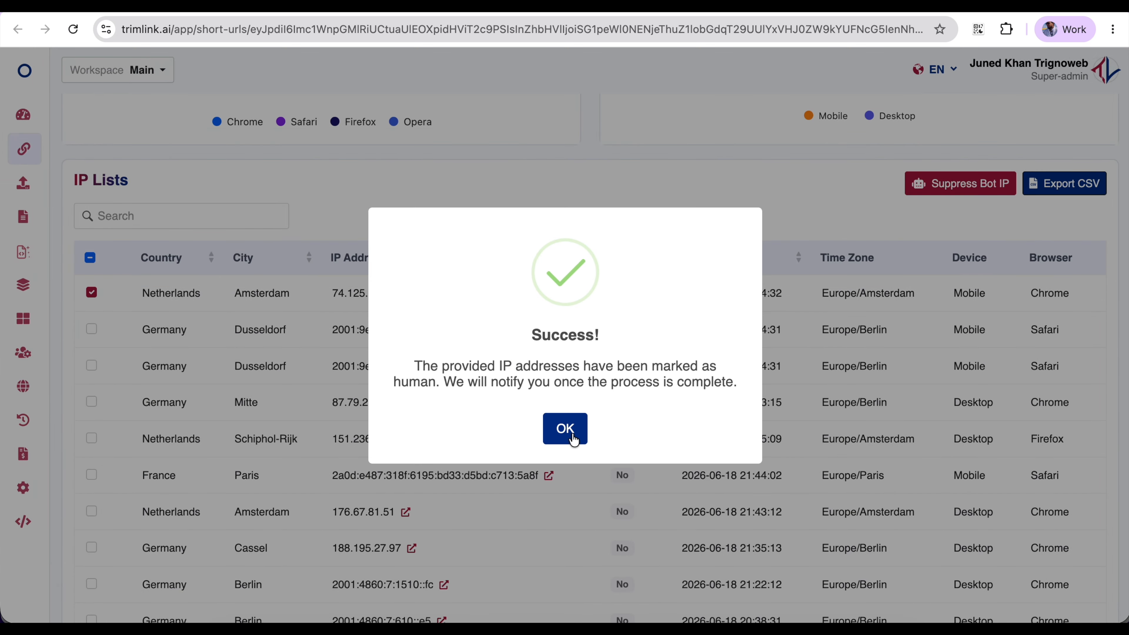
- Dismiss the success message and check the IP list's first two pages for the bot status of the clicks
click(573, 438)
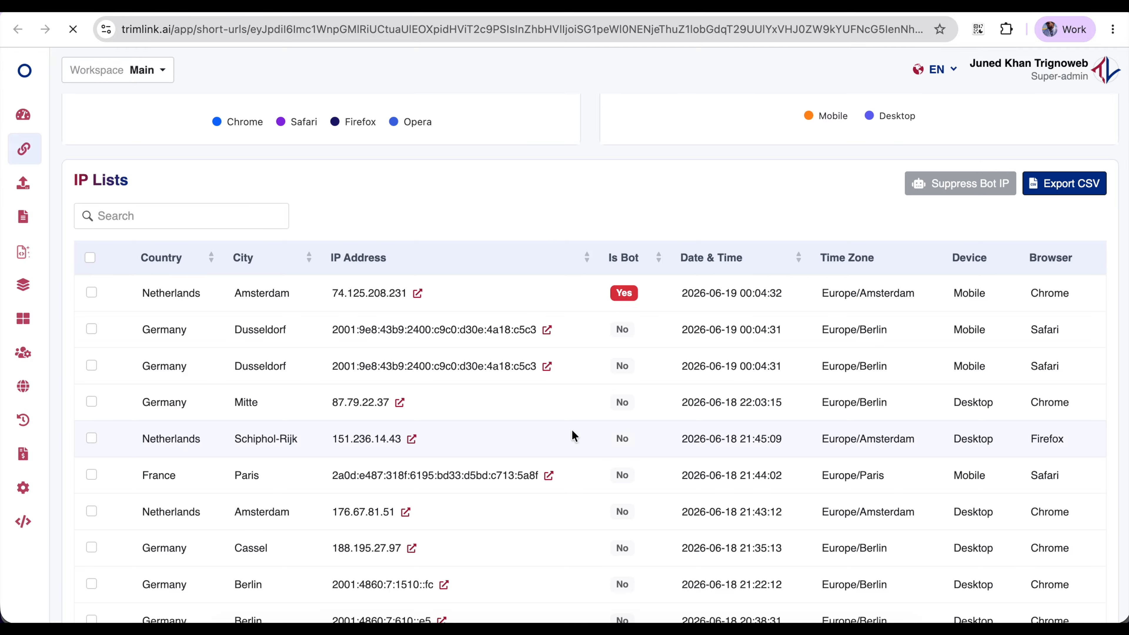
scroll(571, 429, down, 10)
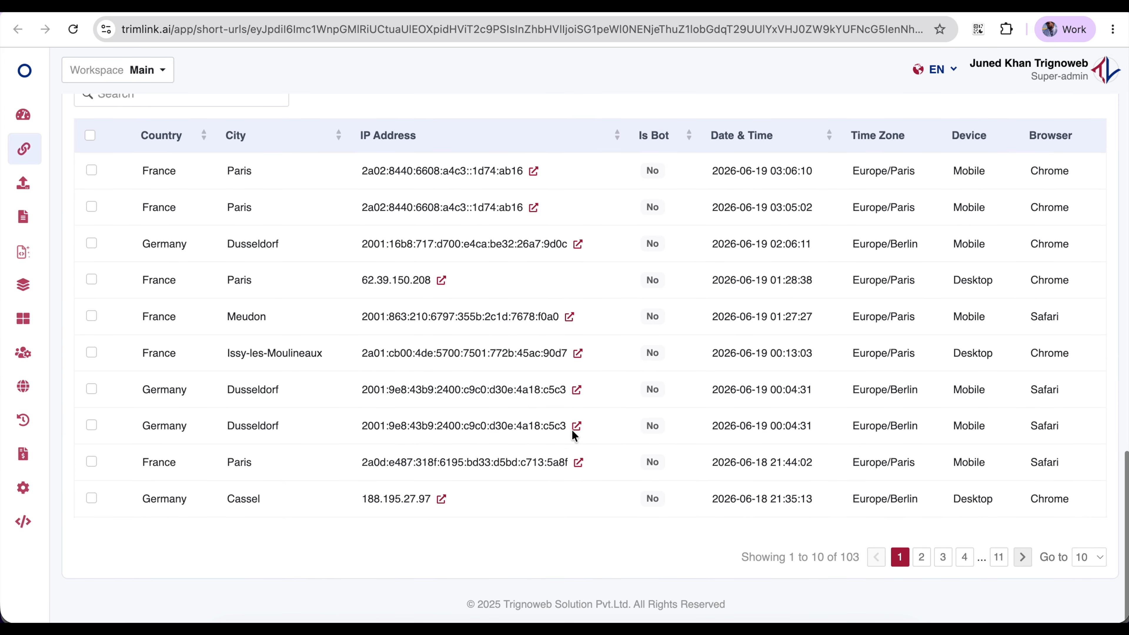
click(929, 564)
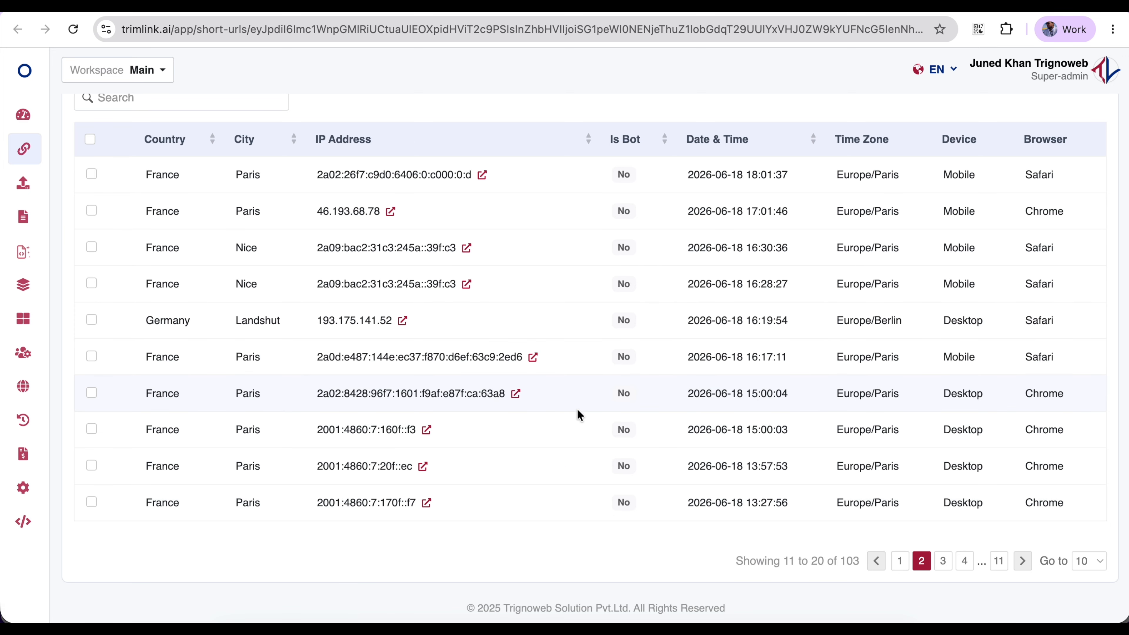
scroll(577, 411, up, 2)
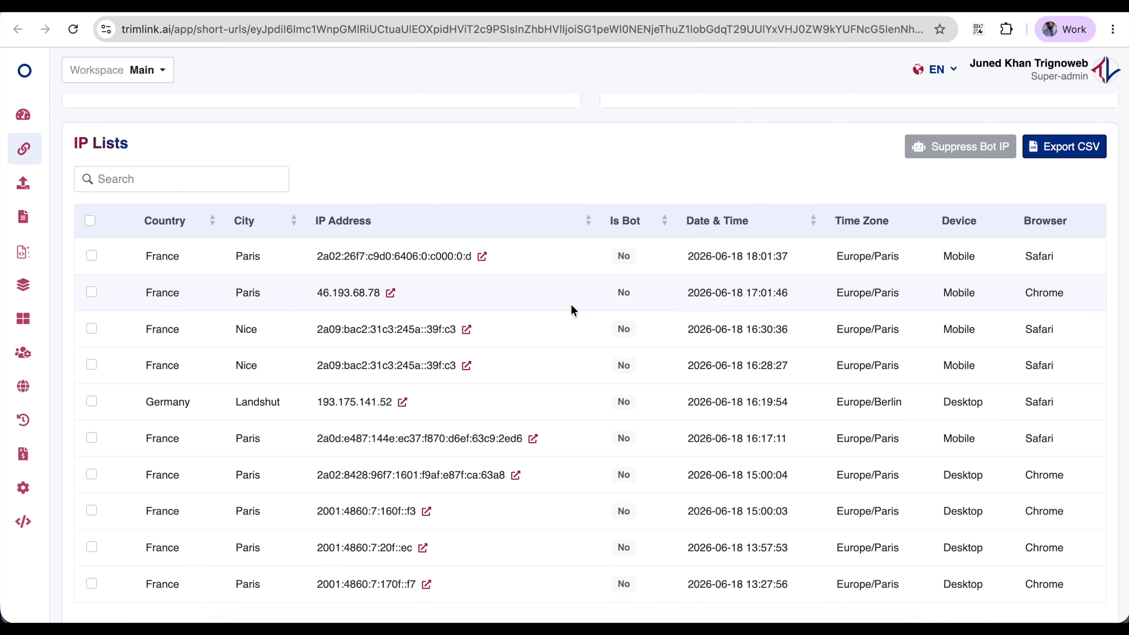
scroll(573, 351, down, 1)
scroll(574, 353, up, 1)
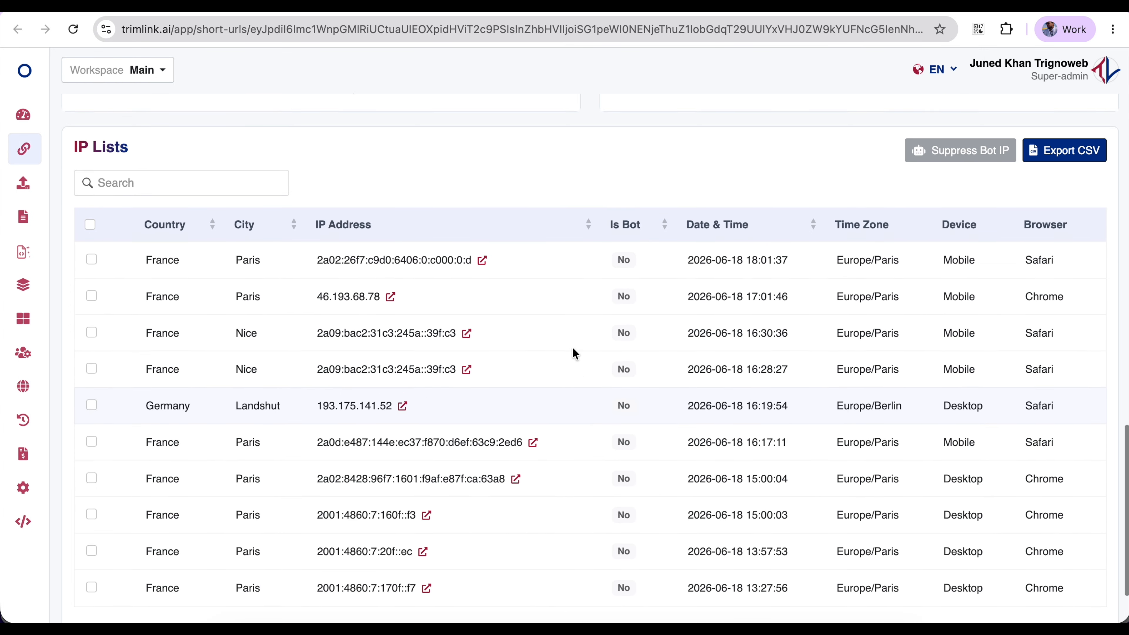
- Export the IP list as a CSV file and dismiss the confirmation
scroll(573, 353, up, 3)
click(1088, 314)
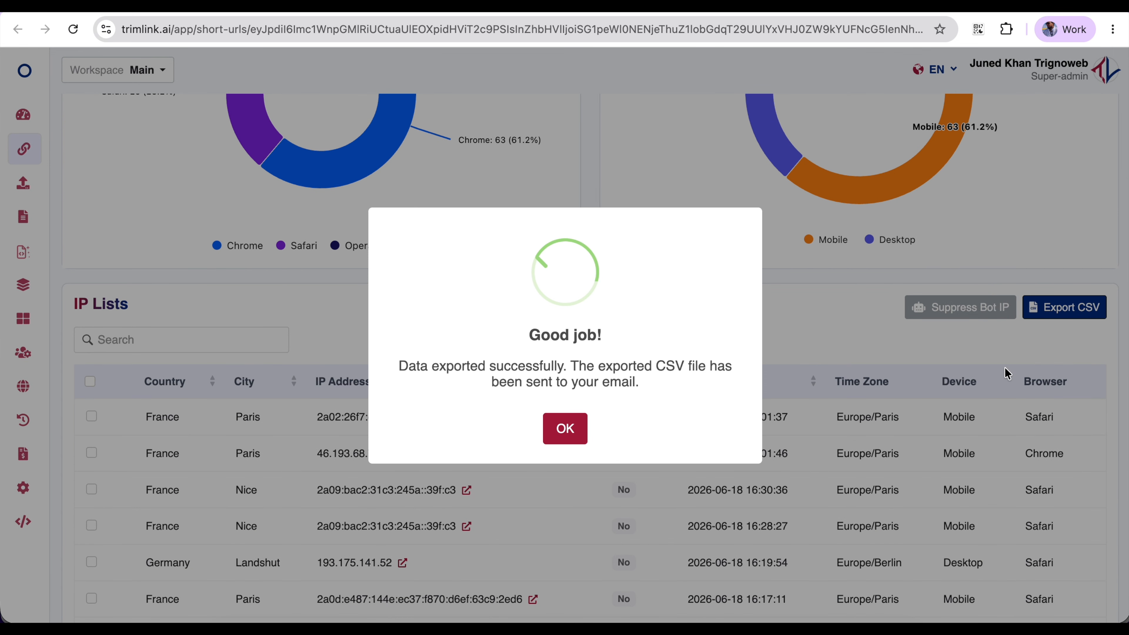
click(566, 432)
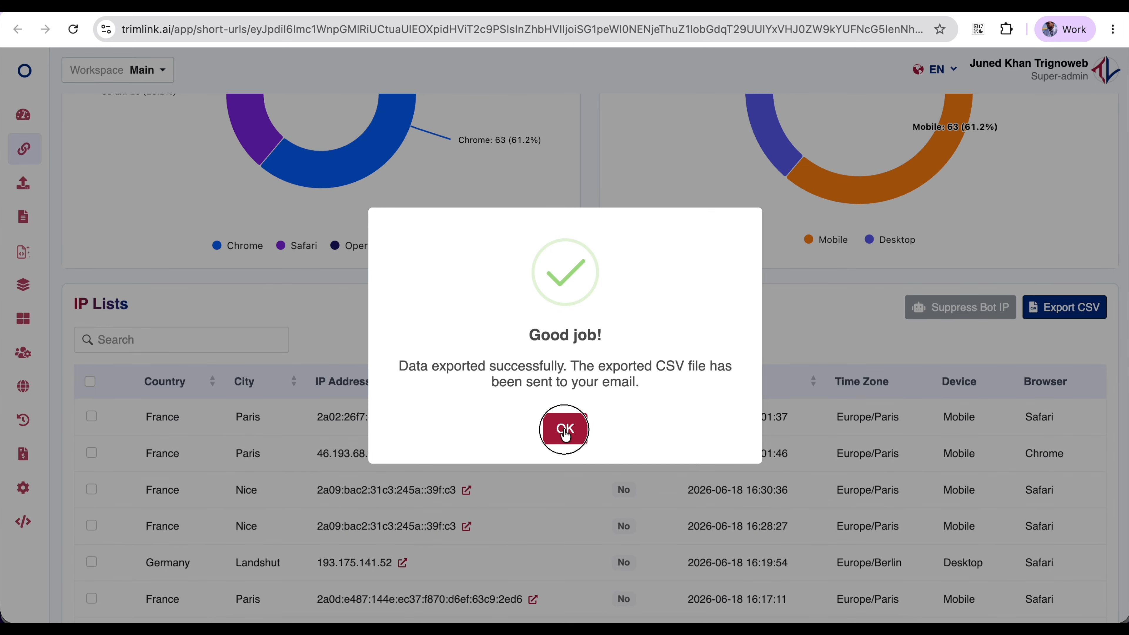
- Return to the short URL list and open AI Insights for the Trimlink - Short Url link
click(24, 149)
scroll(578, 400, down, 5)
click(992, 311)
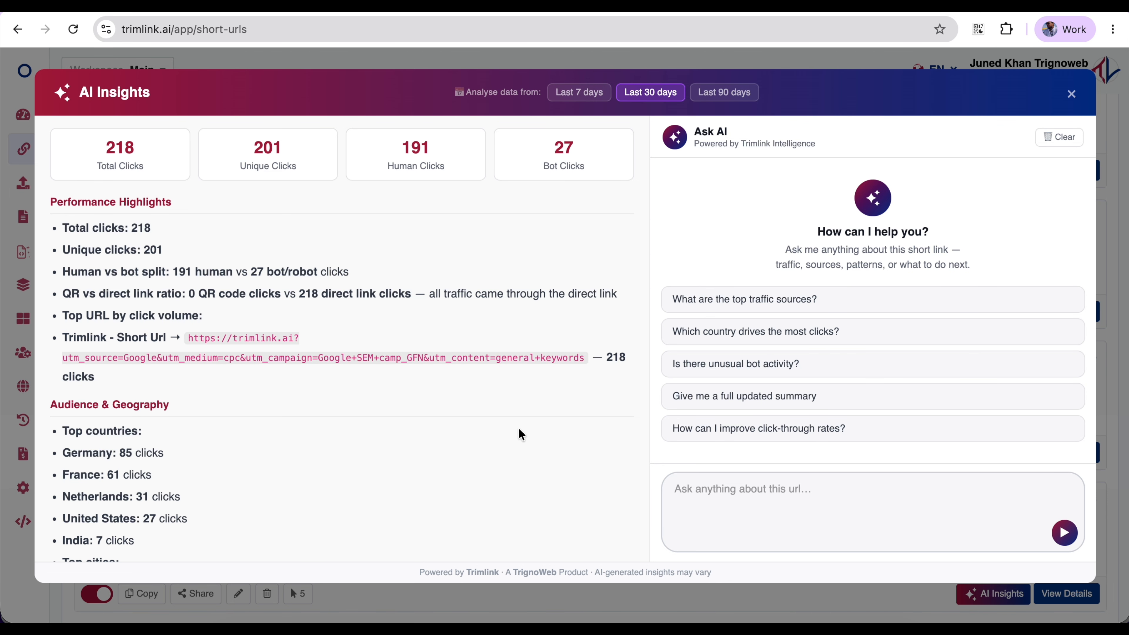
- Read the AI Insights report from Performance Highlights through audience, traffic quality, anomalies and recommendations to the 30-Day Outlook
scroll(520, 433, down, 1)
scroll(521, 433, down, 4)
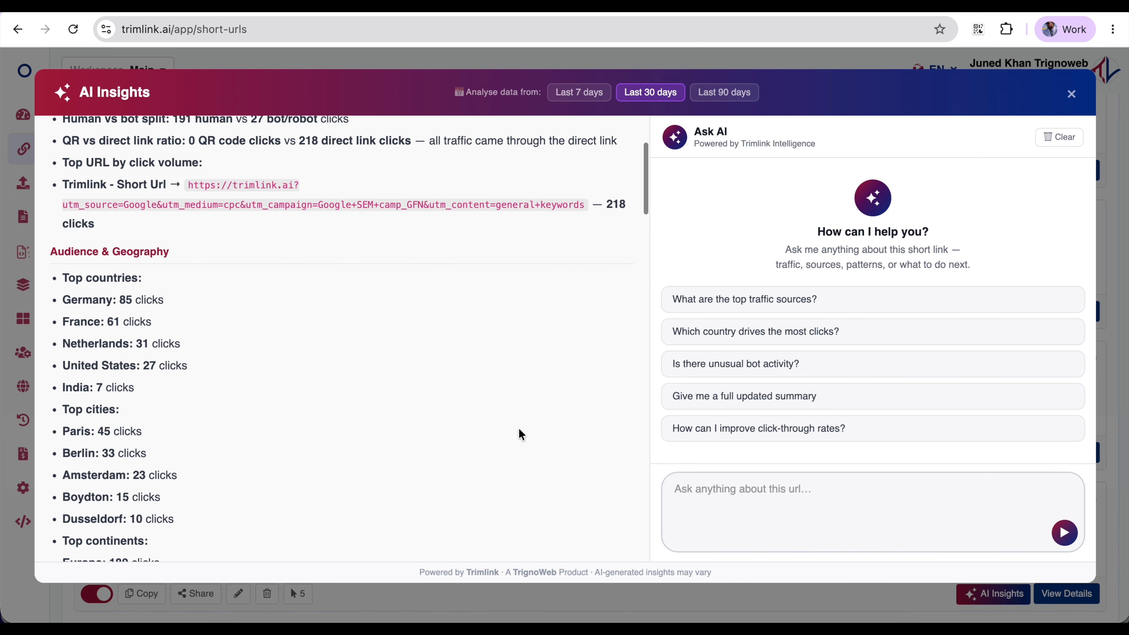
scroll(521, 434, down, 4)
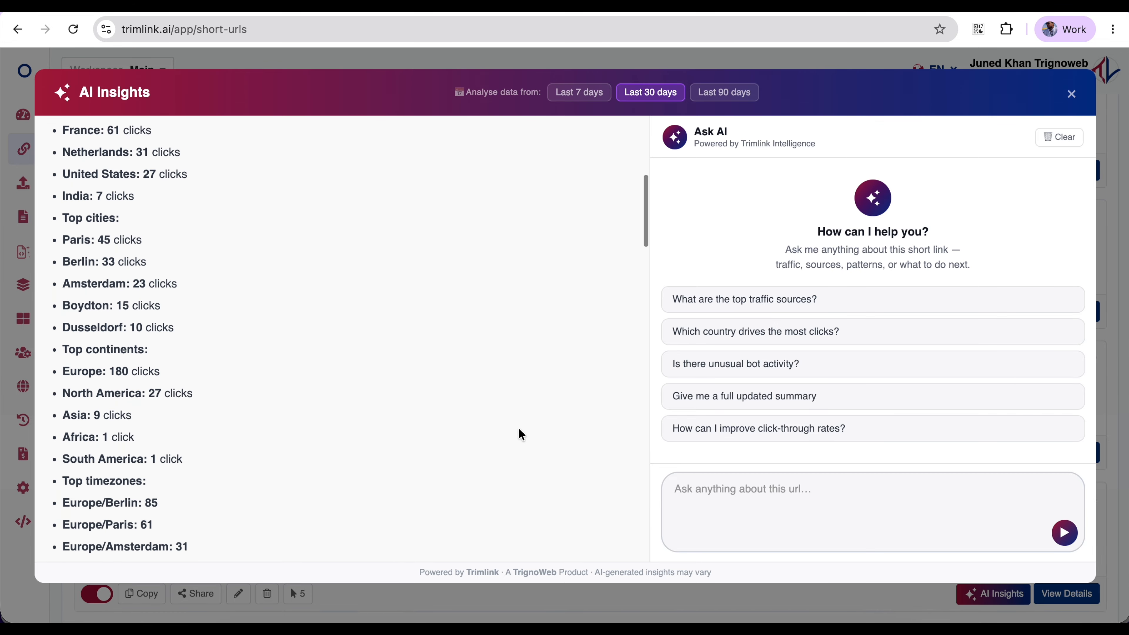
scroll(521, 434, down, 2)
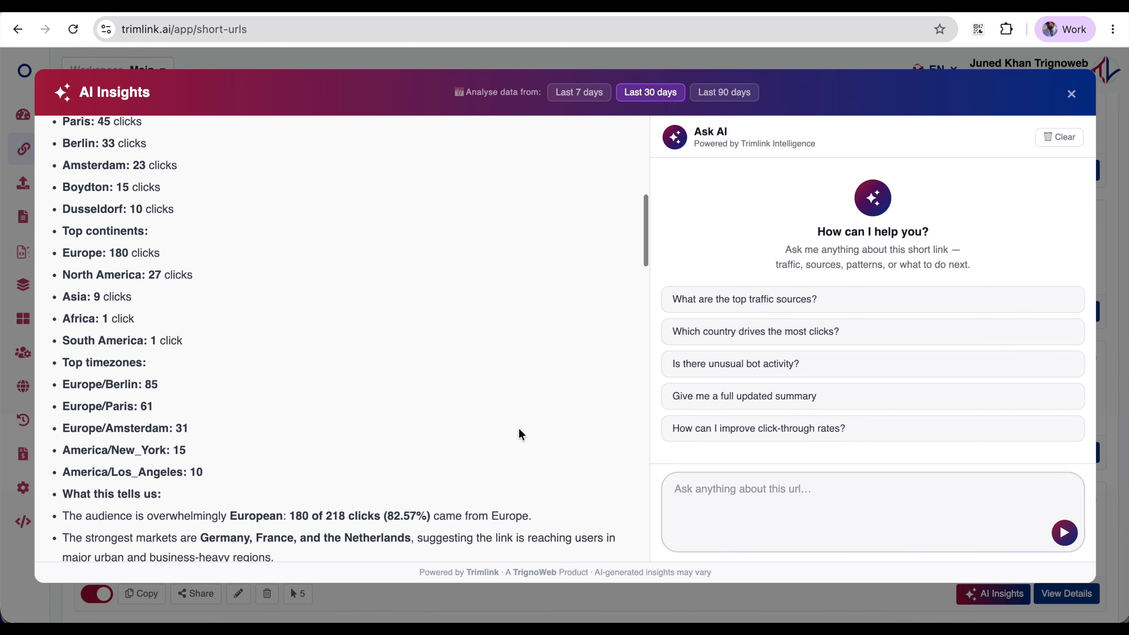
scroll(521, 433, down, 4)
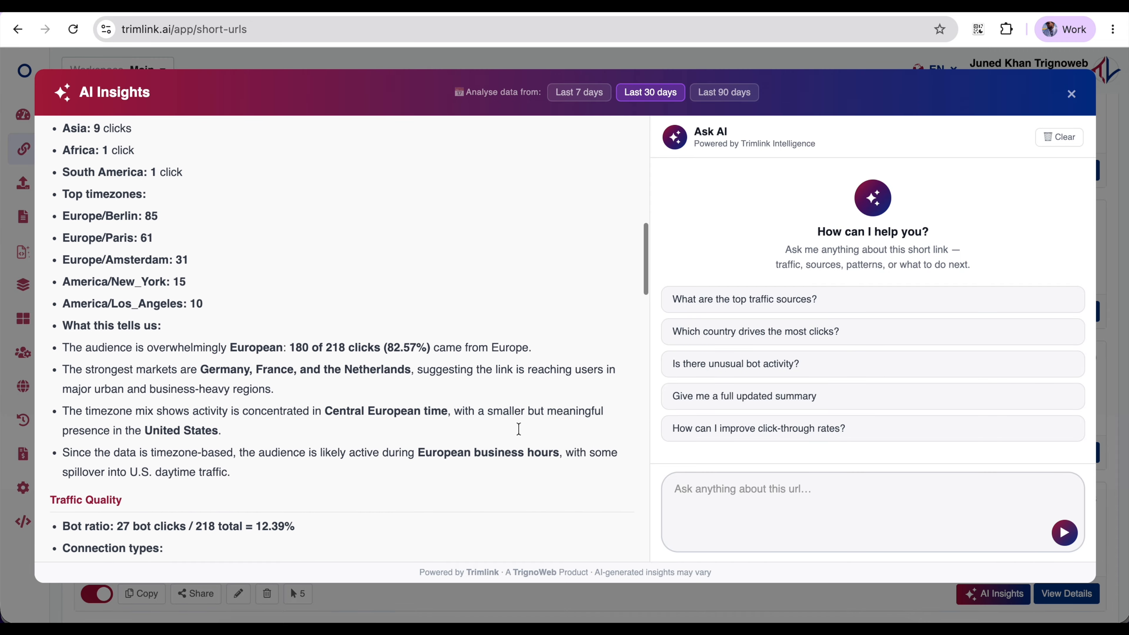
scroll(520, 432, down, 3)
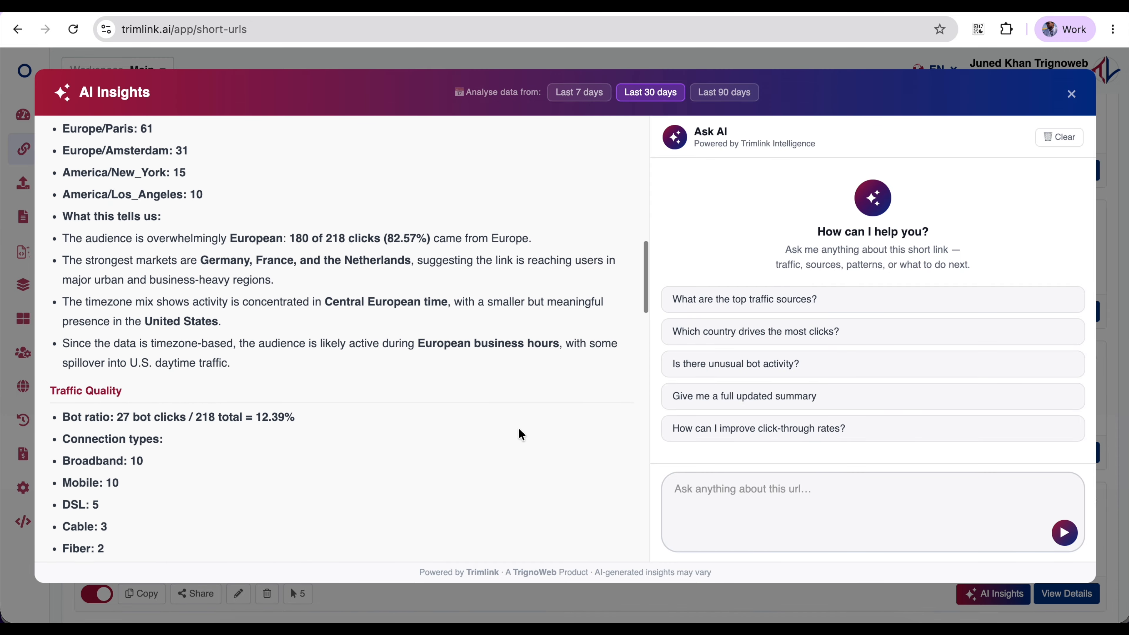
scroll(521, 434, down, 3)
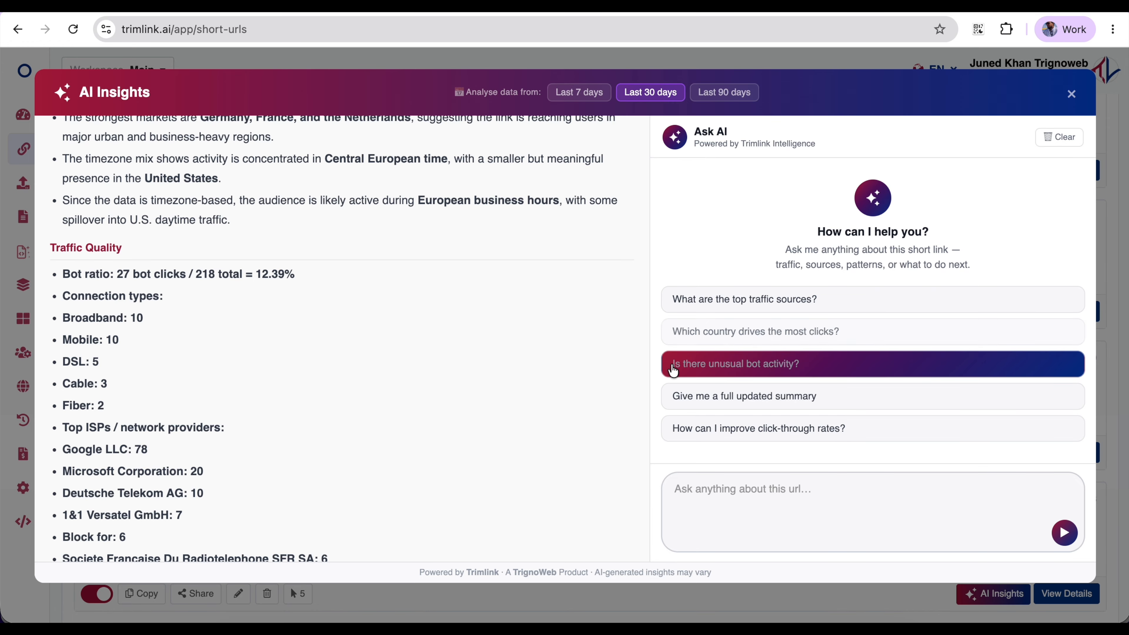
scroll(456, 433, down, 15)
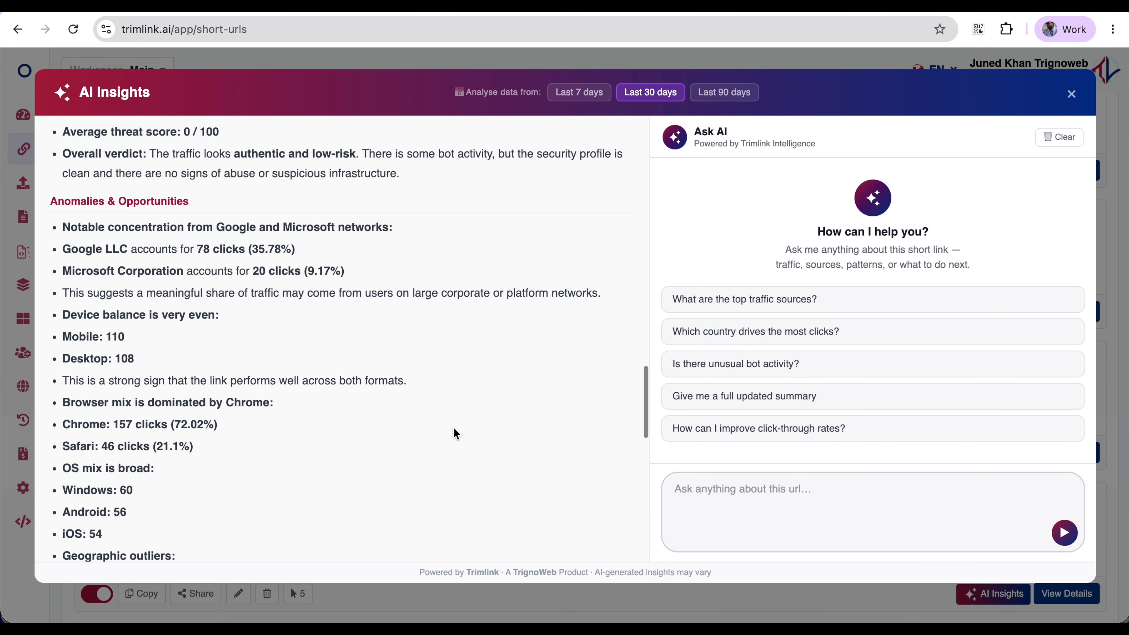
scroll(456, 433, down, 10)
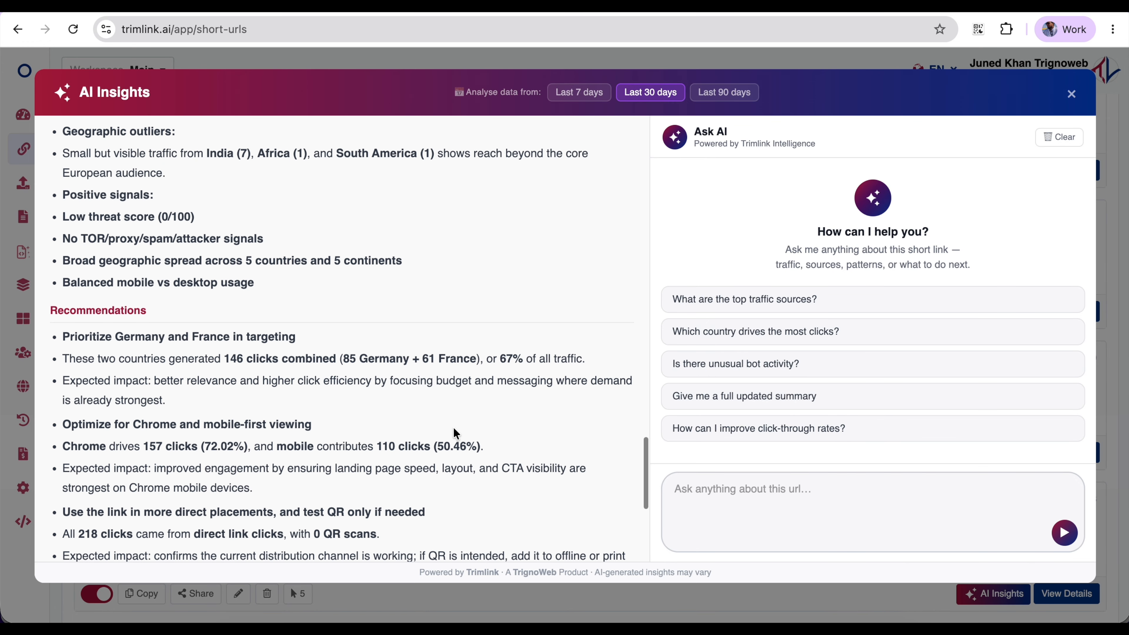
scroll(456, 434, down, 2)
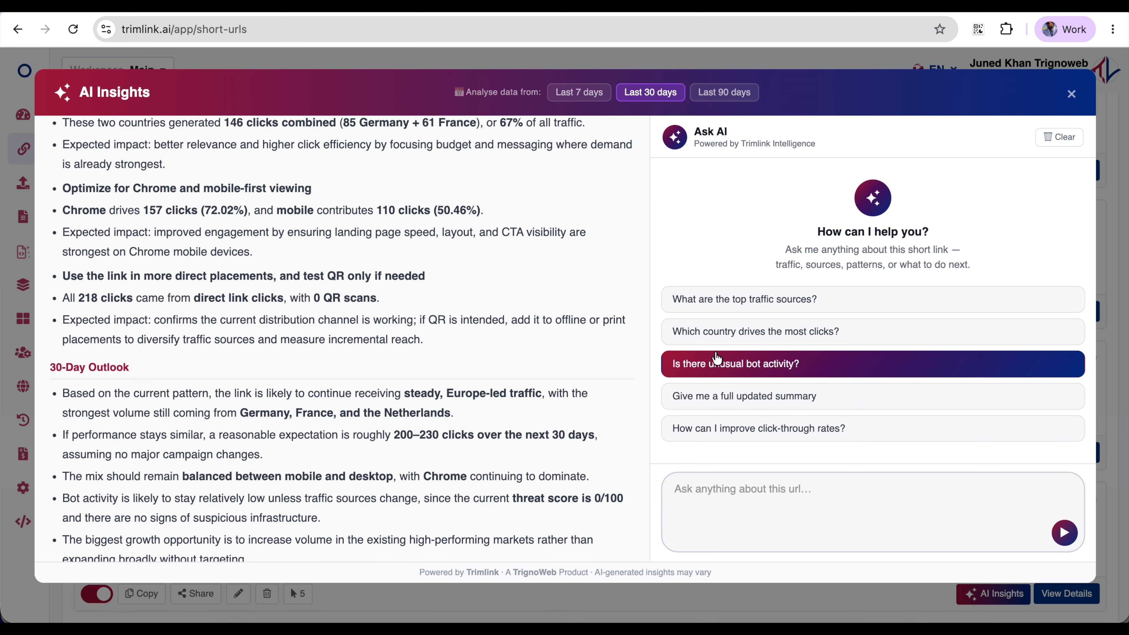
- Ask the AI "Which country drives the most clicks?" and send the follow-up prompt "Give me the summary"
click(729, 342)
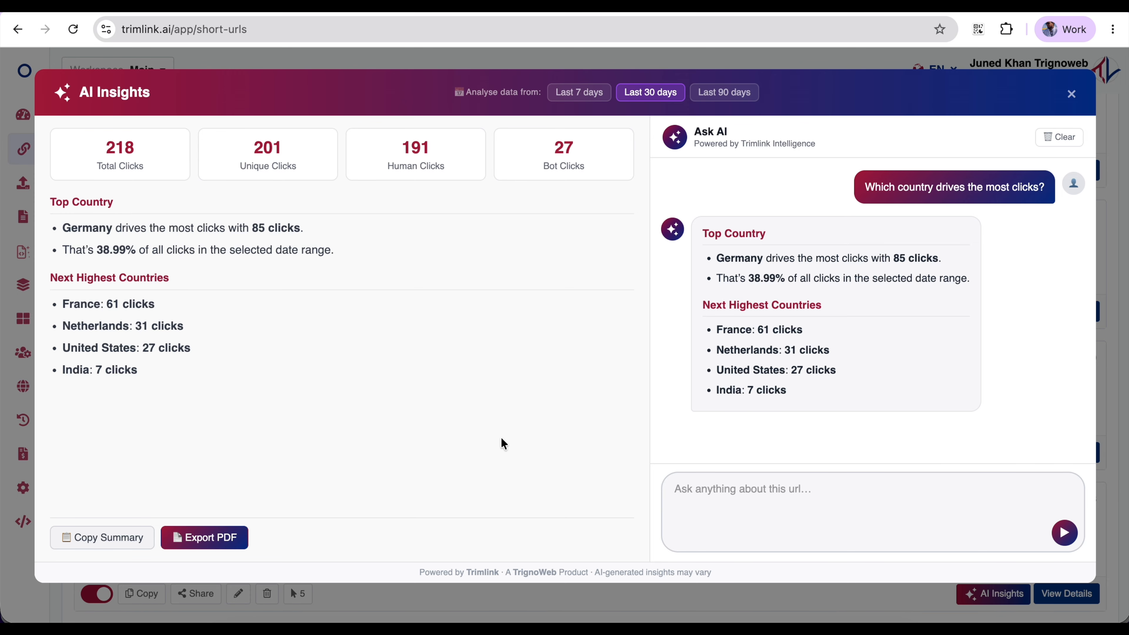
click(743, 499)
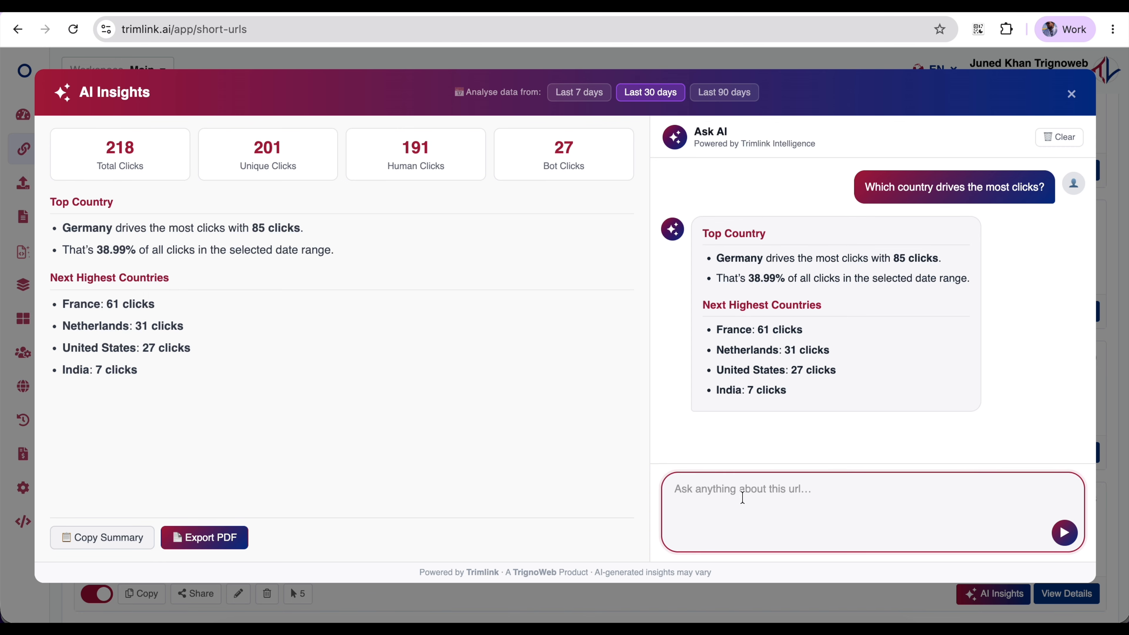
text(Give me the summary)
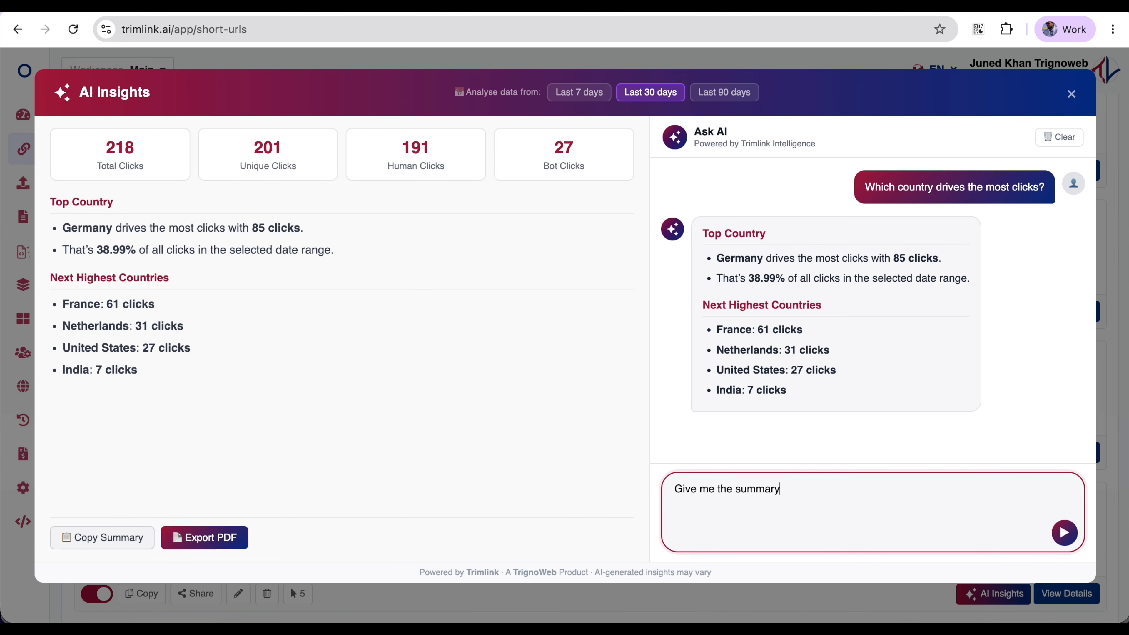
key(Return)
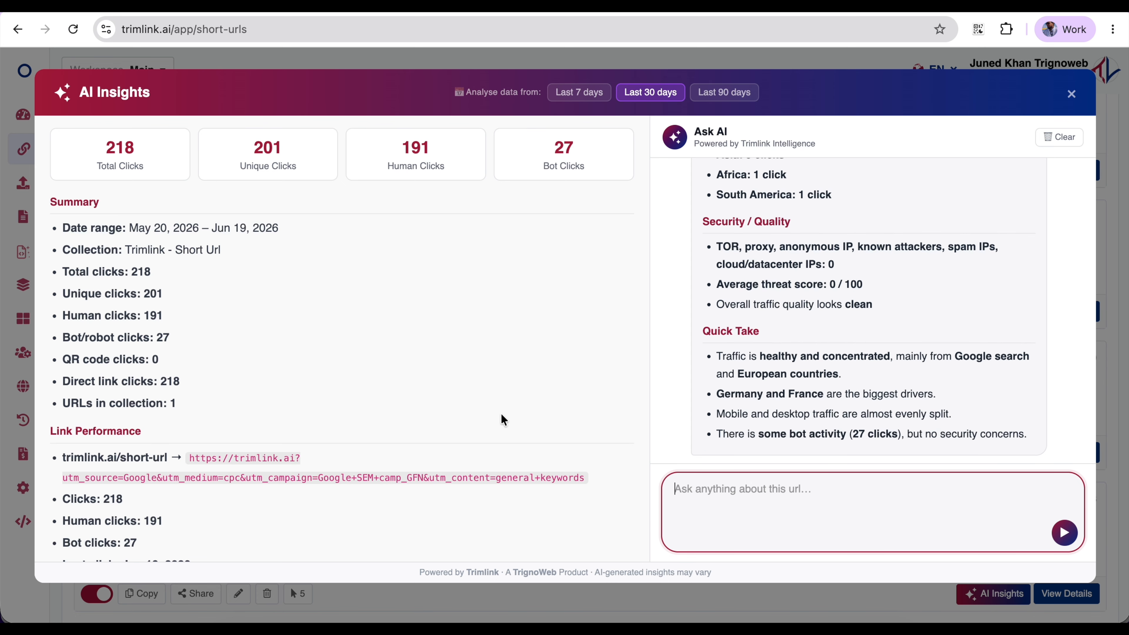
- Read the AI-generated summary through to the Quick Take section and copy the summary
scroll(504, 420, down, 3)
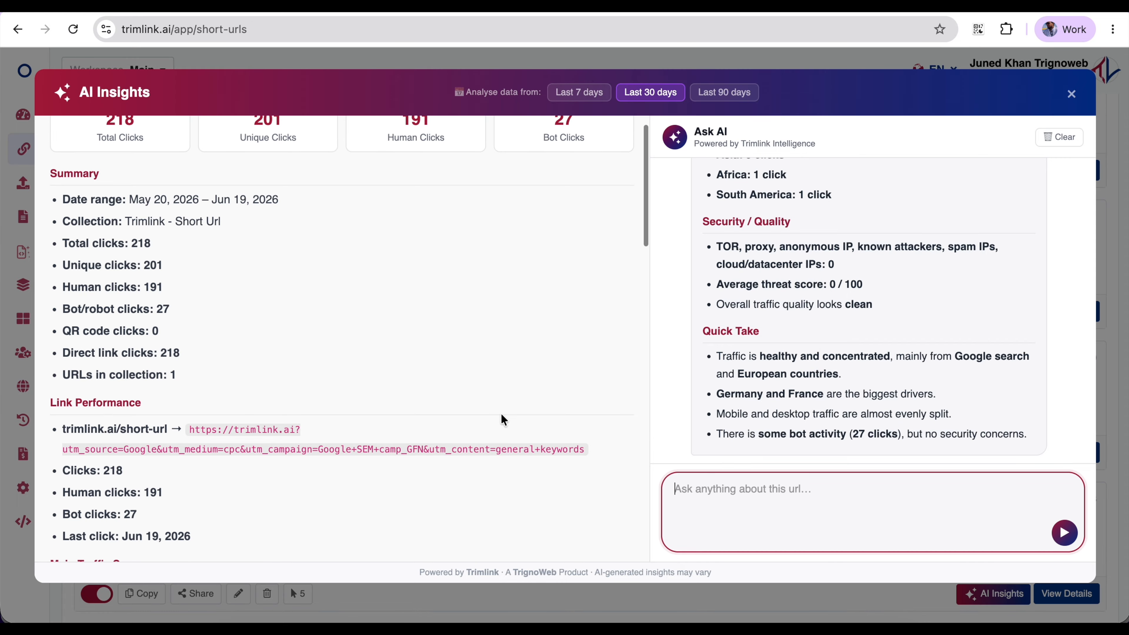
scroll(504, 420, down, 5)
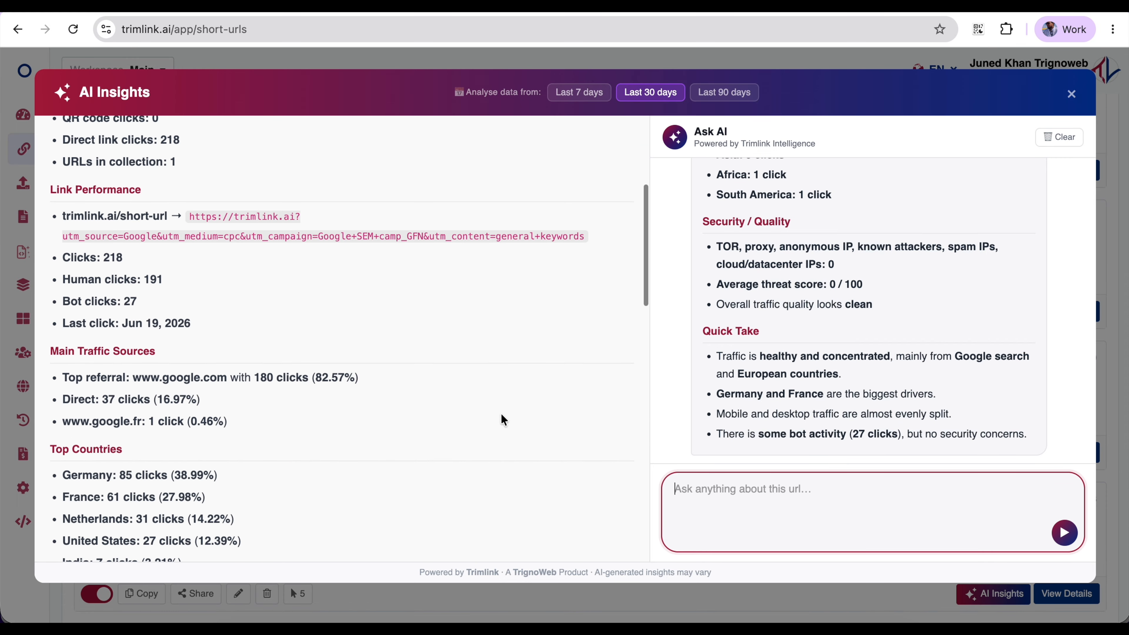
scroll(503, 420, down, 5)
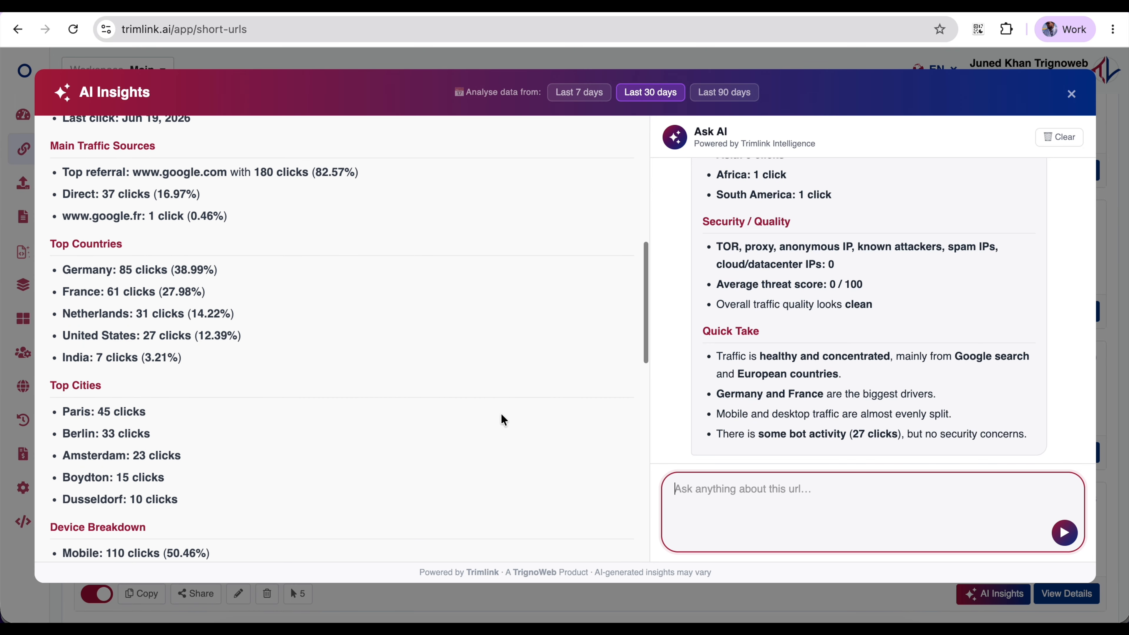
scroll(503, 420, down, 5)
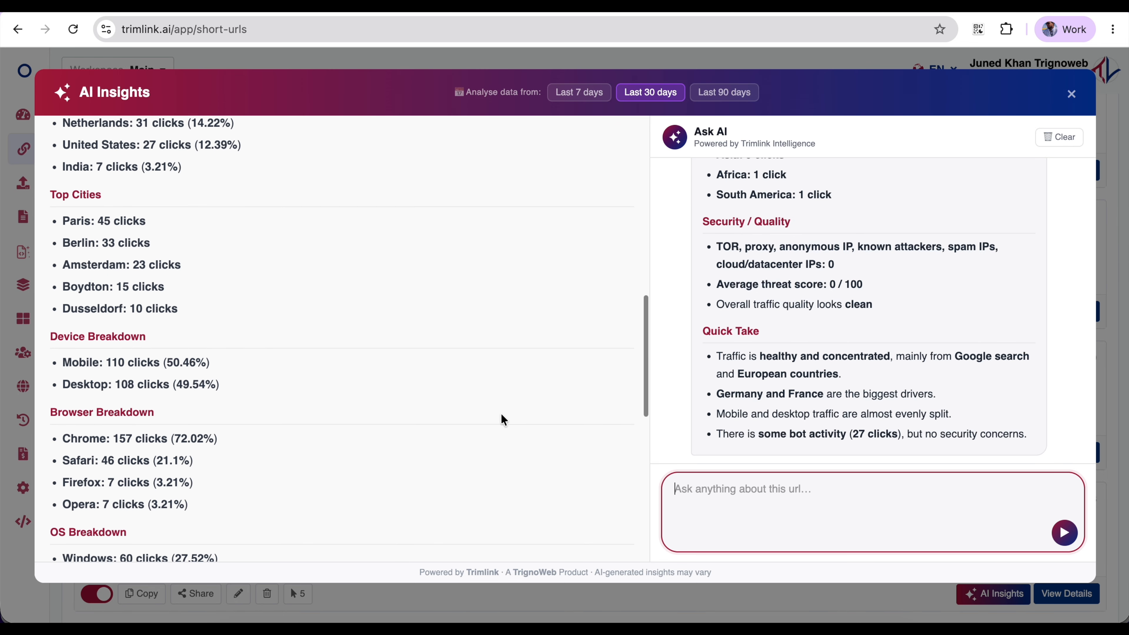
scroll(503, 420, down, 8)
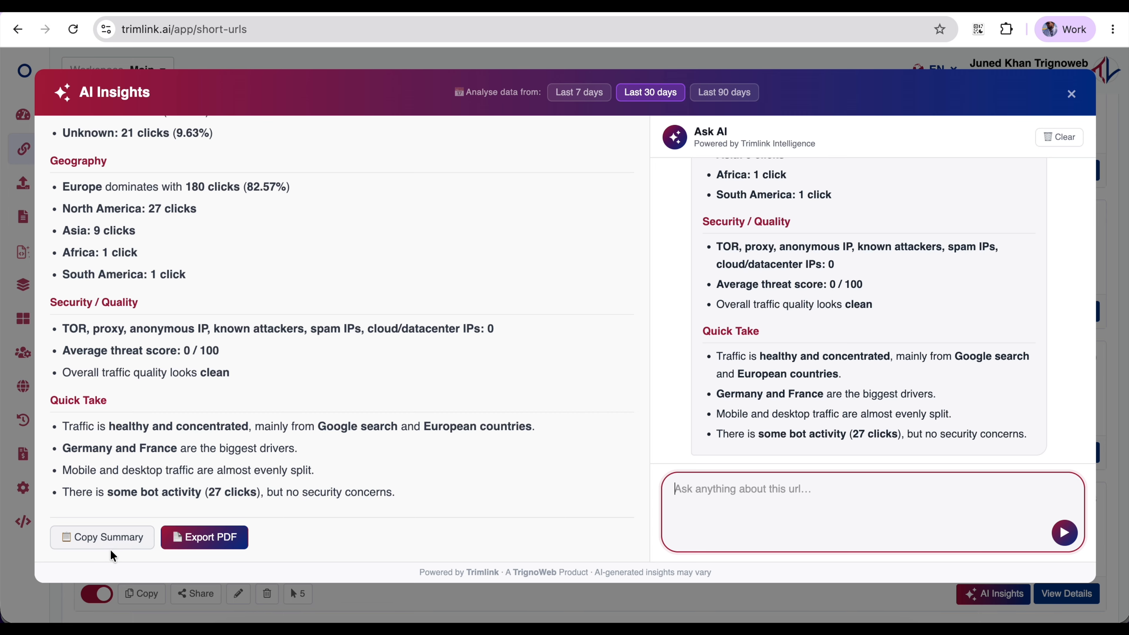
click(88, 545)
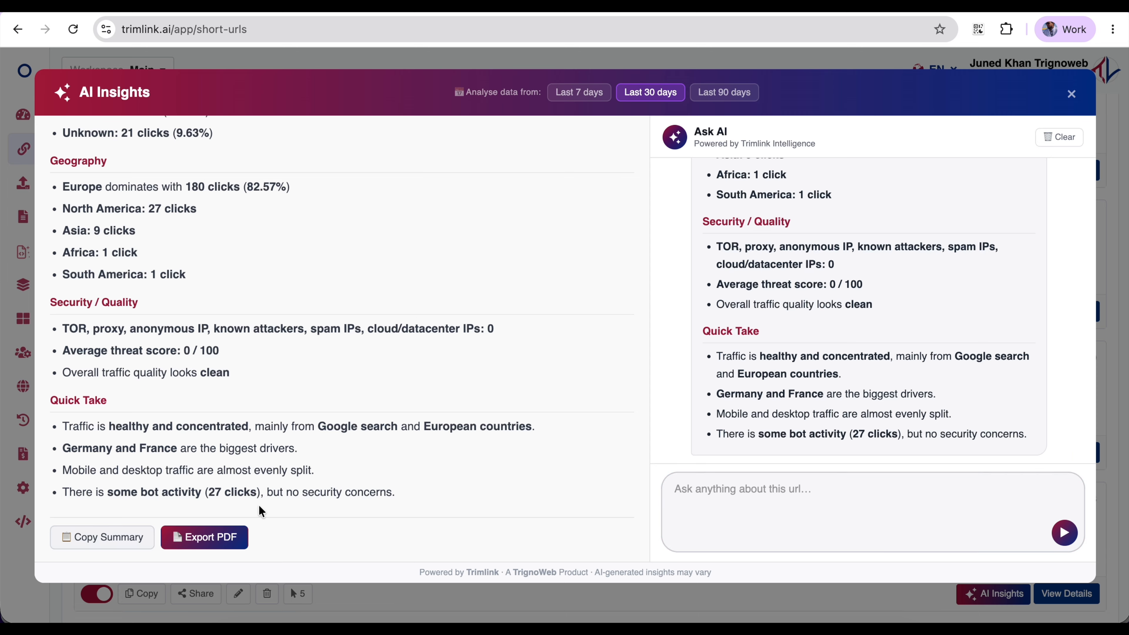
scroll(456, 298, up, 2)
scroll(458, 298, down, 2)
click(715, 486)
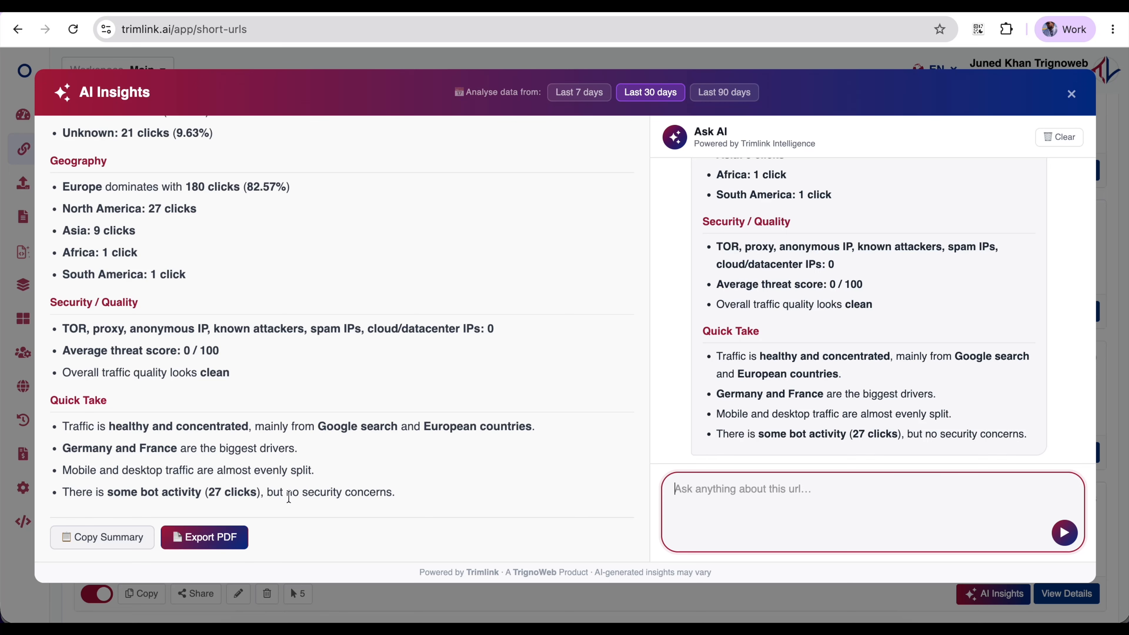
- Export the AI summary as a PDF, check its print preview, and save it as Trimlink - Short Url in Downloads
click(230, 543)
click(230, 543)
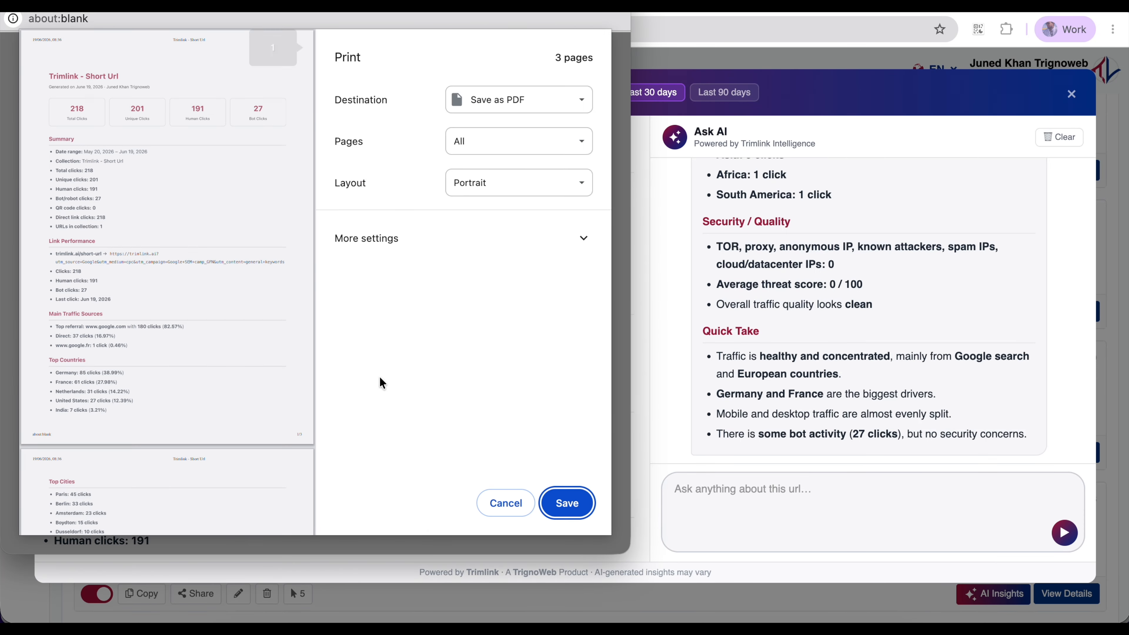
scroll(239, 231, down, 10)
scroll(239, 238, down, 2)
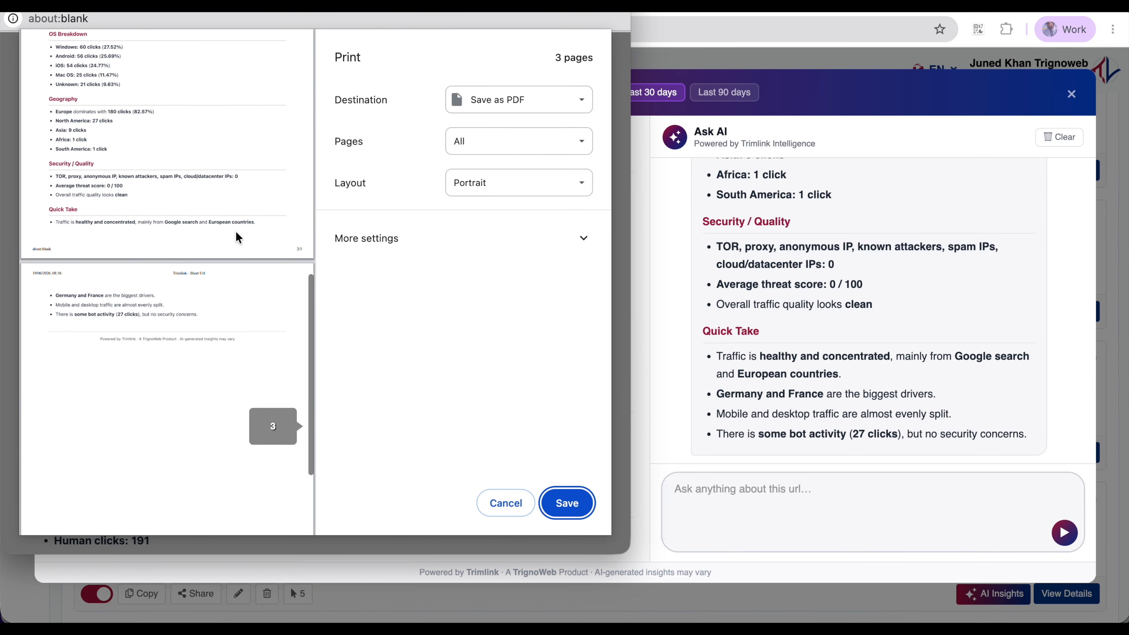
click(576, 500)
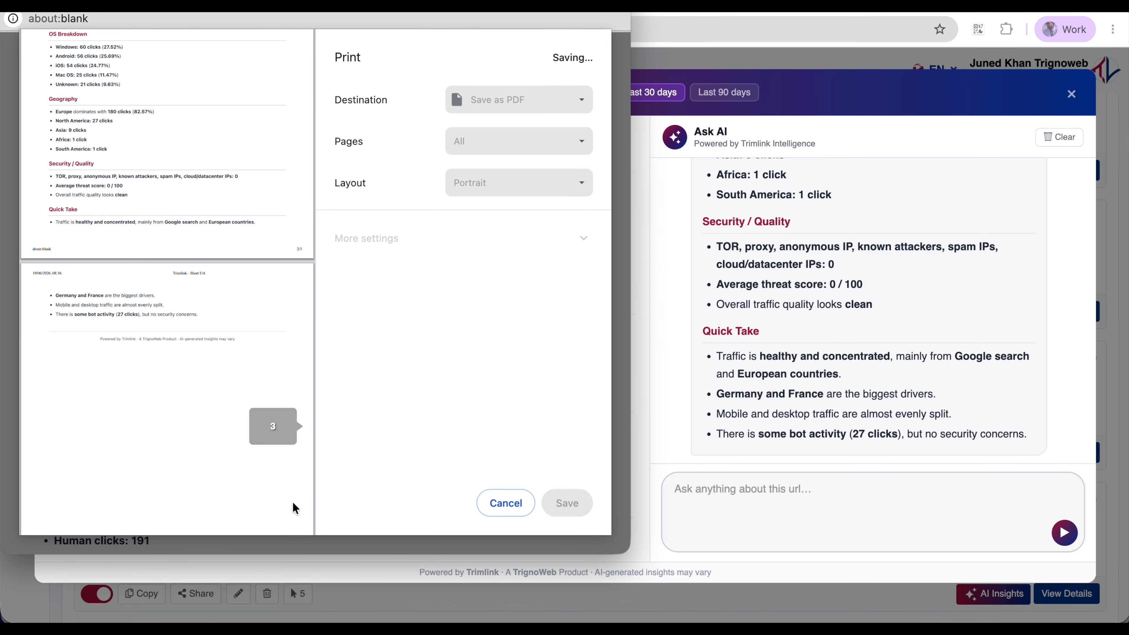
click(625, 425)
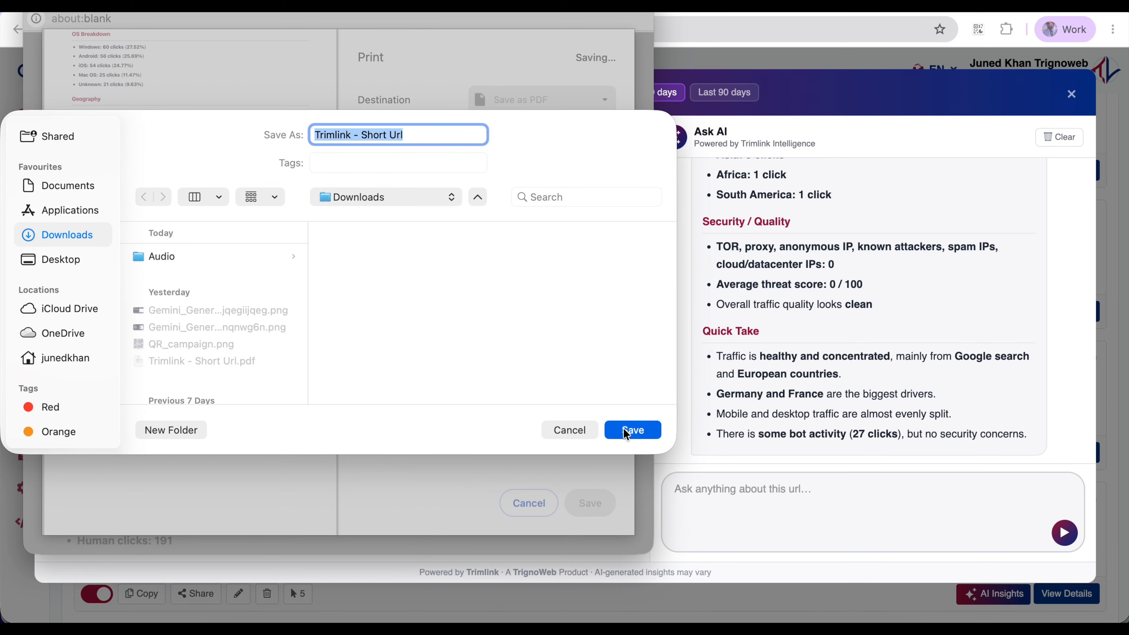
click(394, 361)
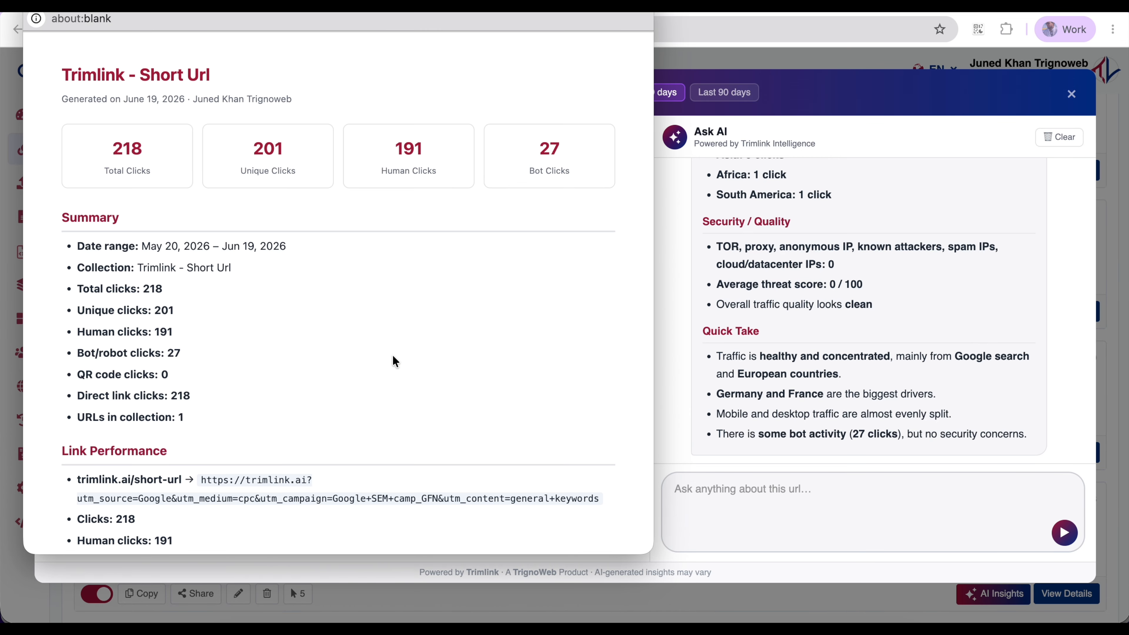
- Look through the exported summary from its click totals to the device, browser and geography breakdowns, and close it and AI Insights
scroll(394, 361, down, 5)
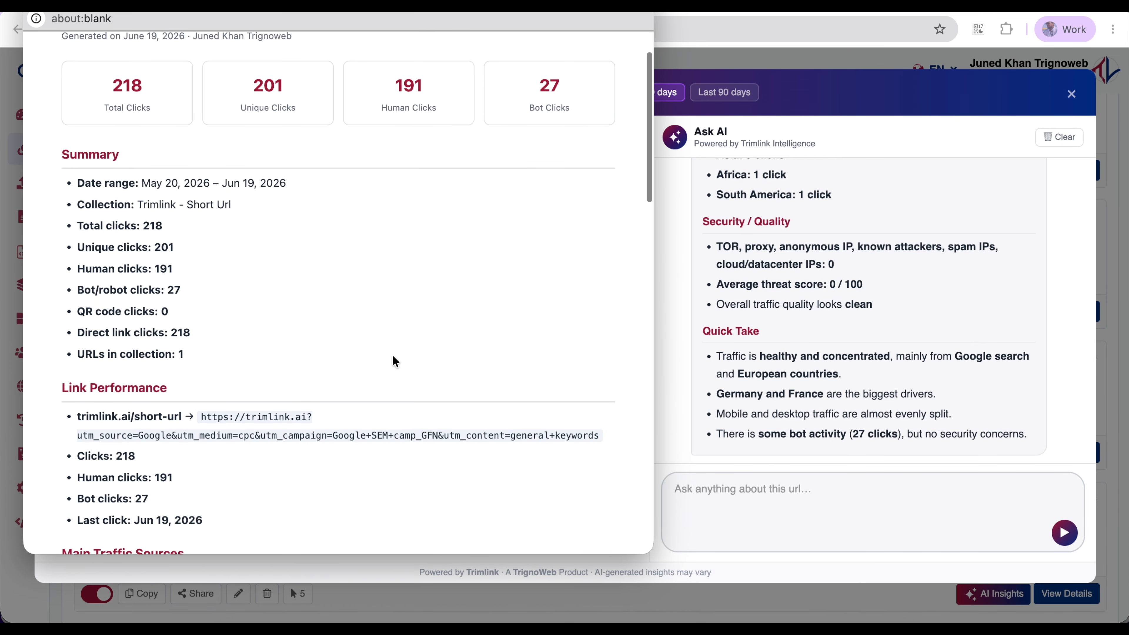
scroll(394, 361, down, 15)
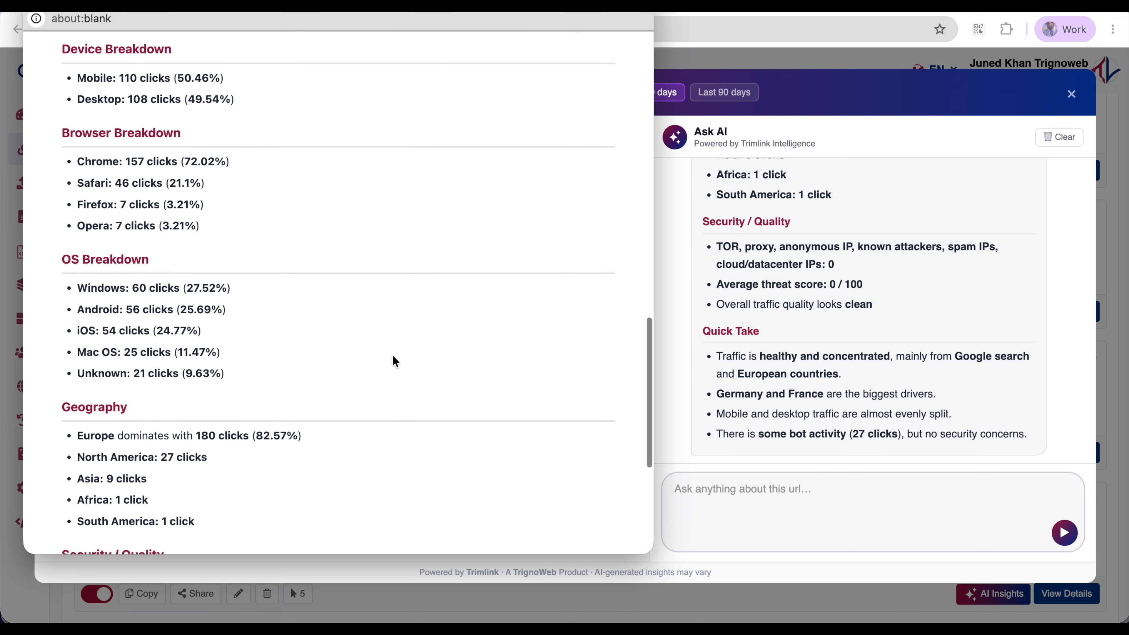
scroll(395, 361, up, 15)
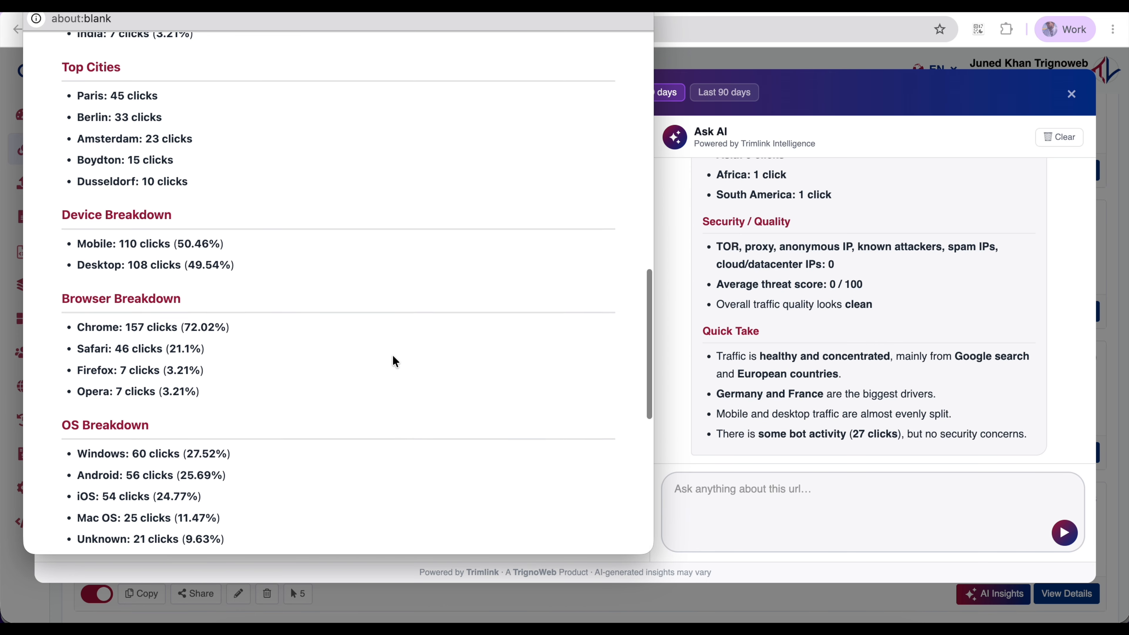
scroll(396, 362, up, 10)
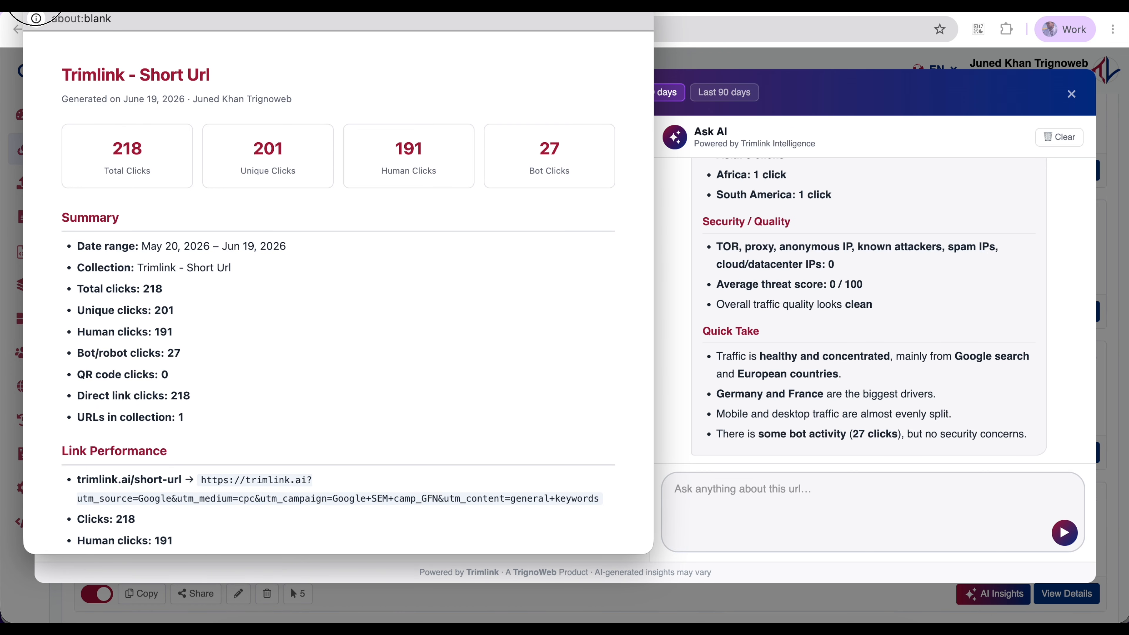
click(35, 2)
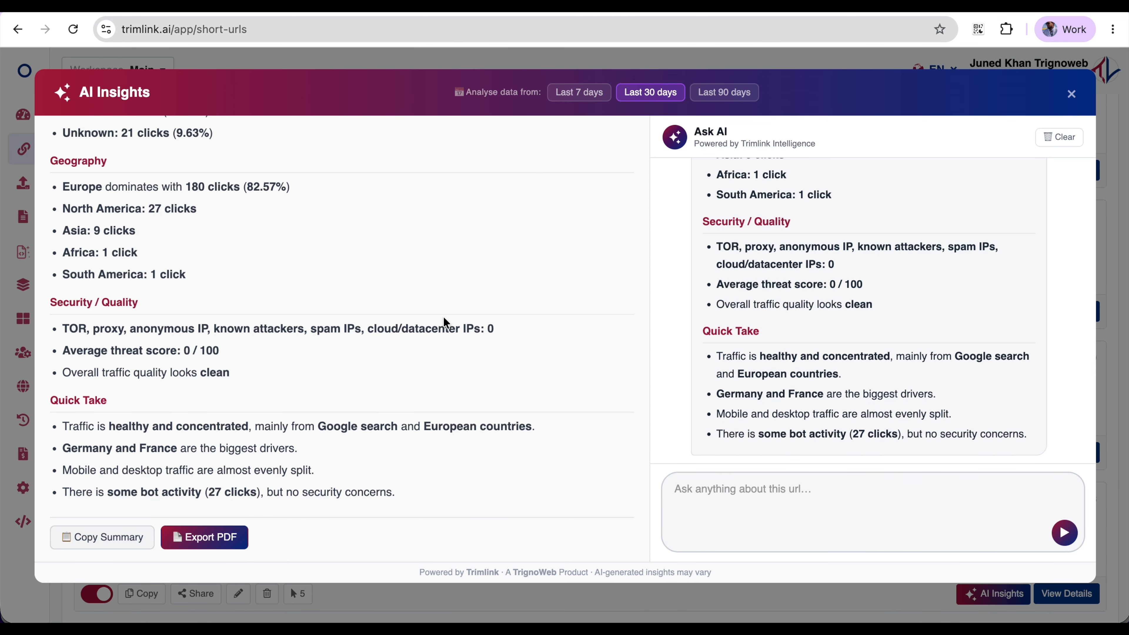
click(1071, 95)
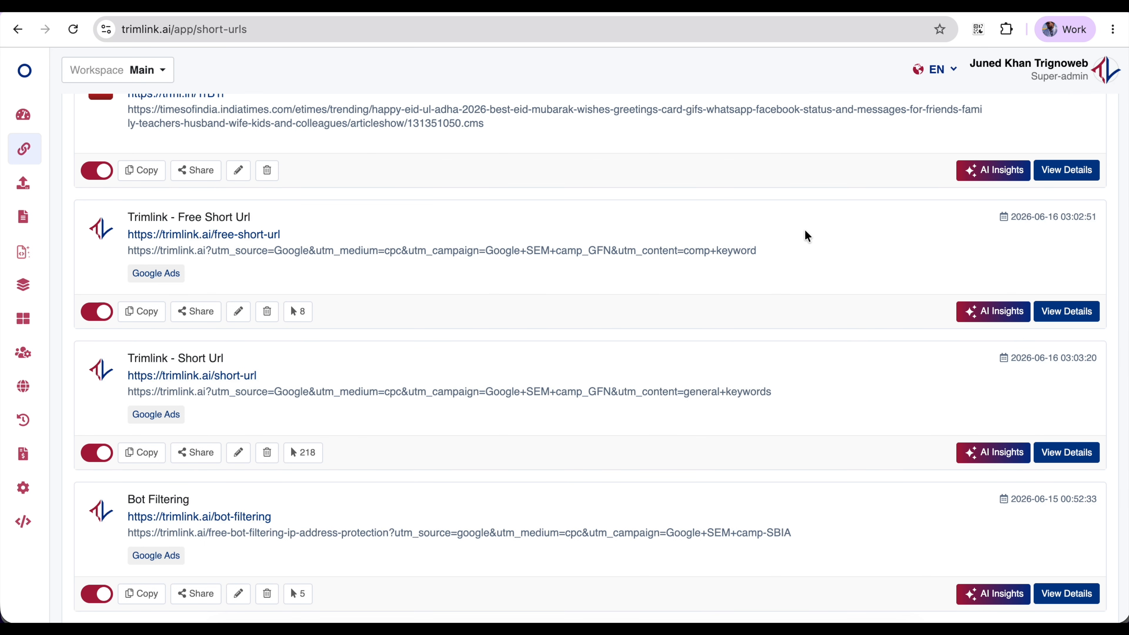
- Delete the "Happy Eid-ul-Adha 2026" short link trml.in/1rB1l from the links list and confirm the deletion
scroll(468, 196, down, 1)
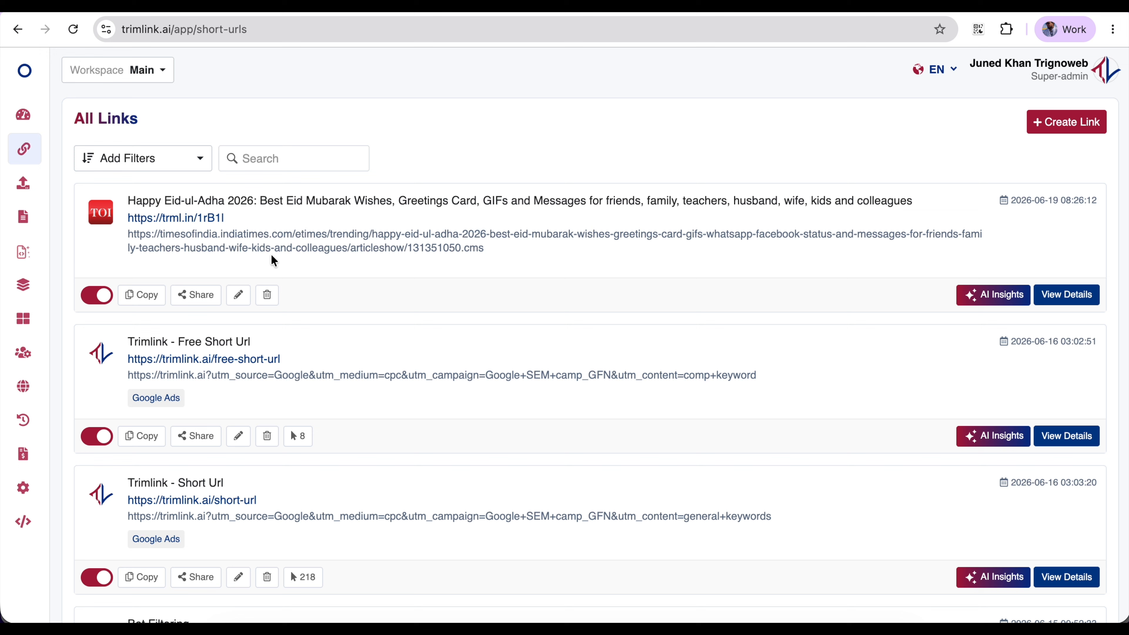
click(268, 296)
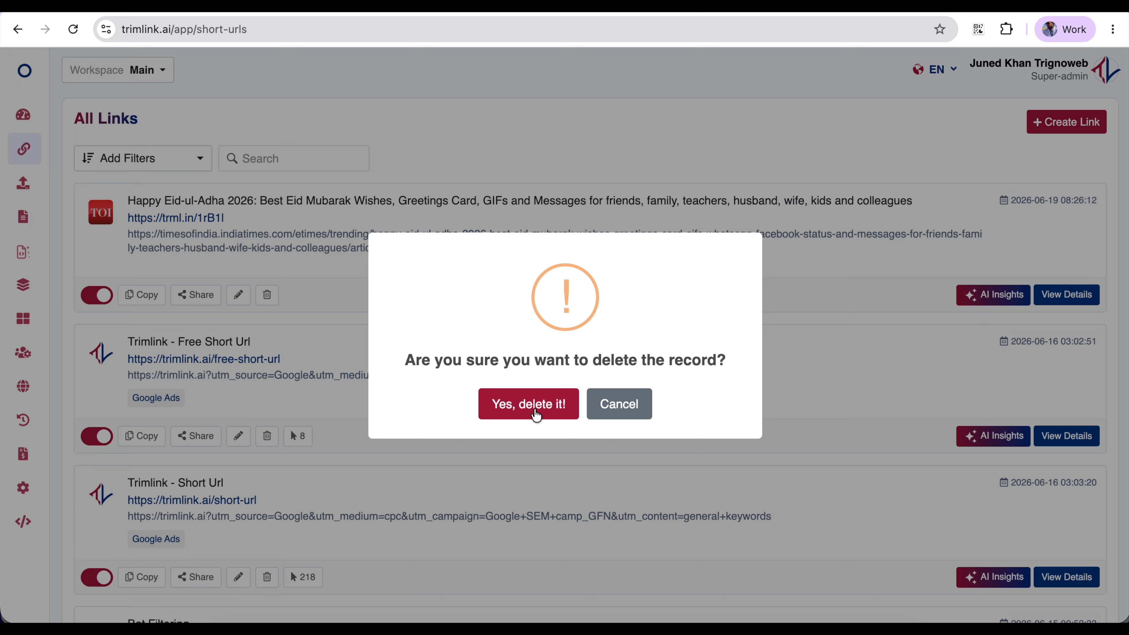
click(537, 415)
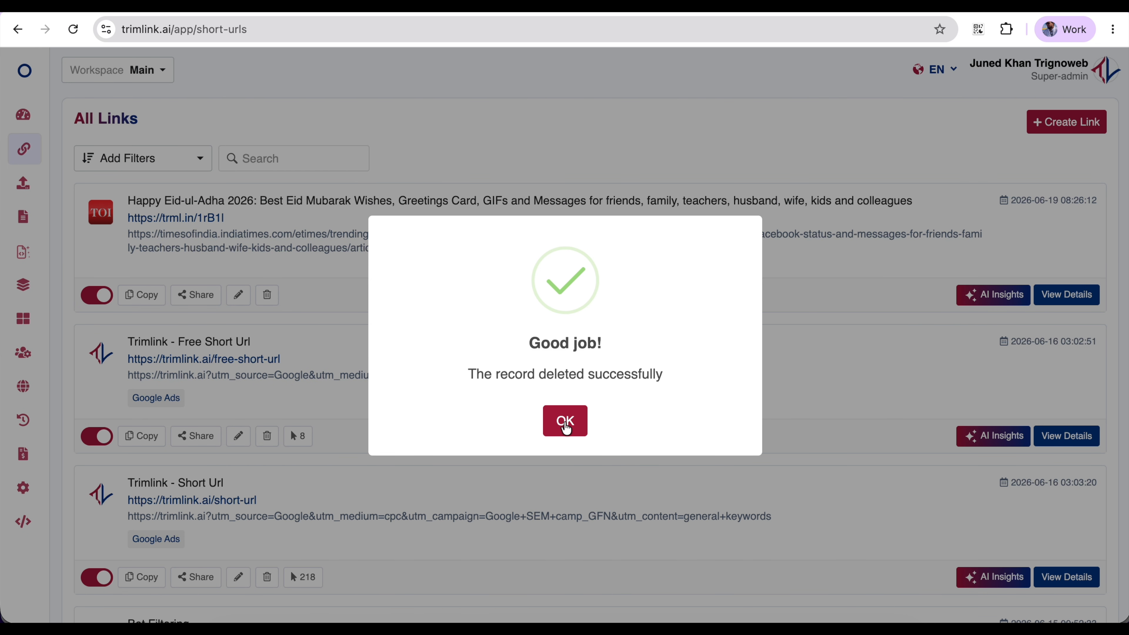
click(566, 423)
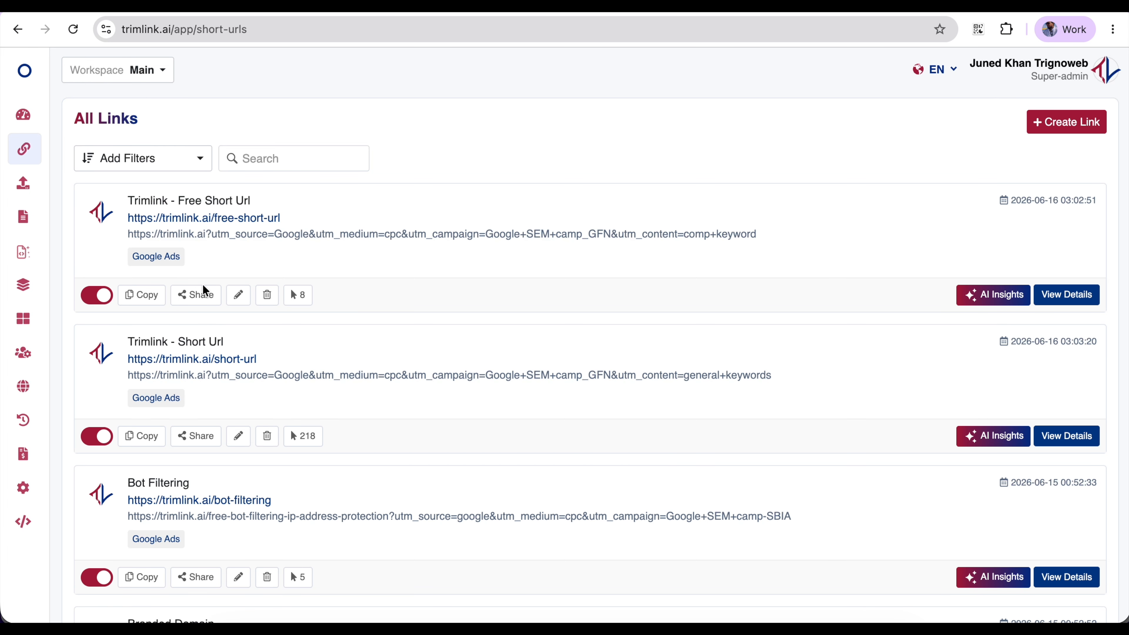
- Look over the remaining short links, open the dashboard and review its top links, click totals, recent activity and plan usage
mouse_move(69, 120)
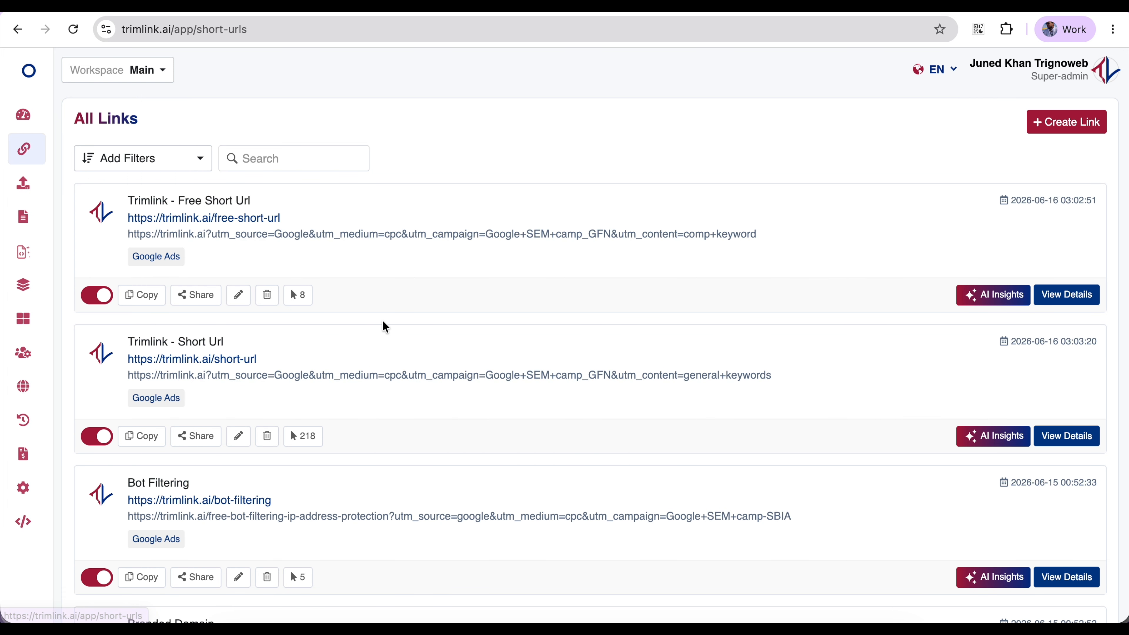
scroll(385, 338, down, 10)
scroll(385, 342, up, 5)
mouse_move(22, 165)
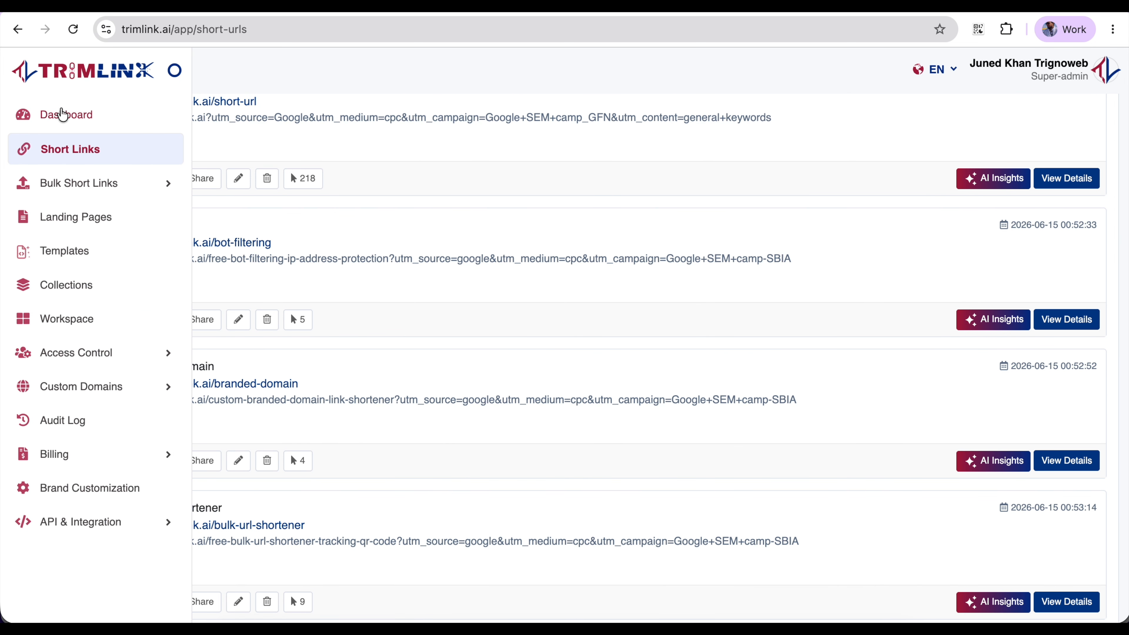
click(64, 115)
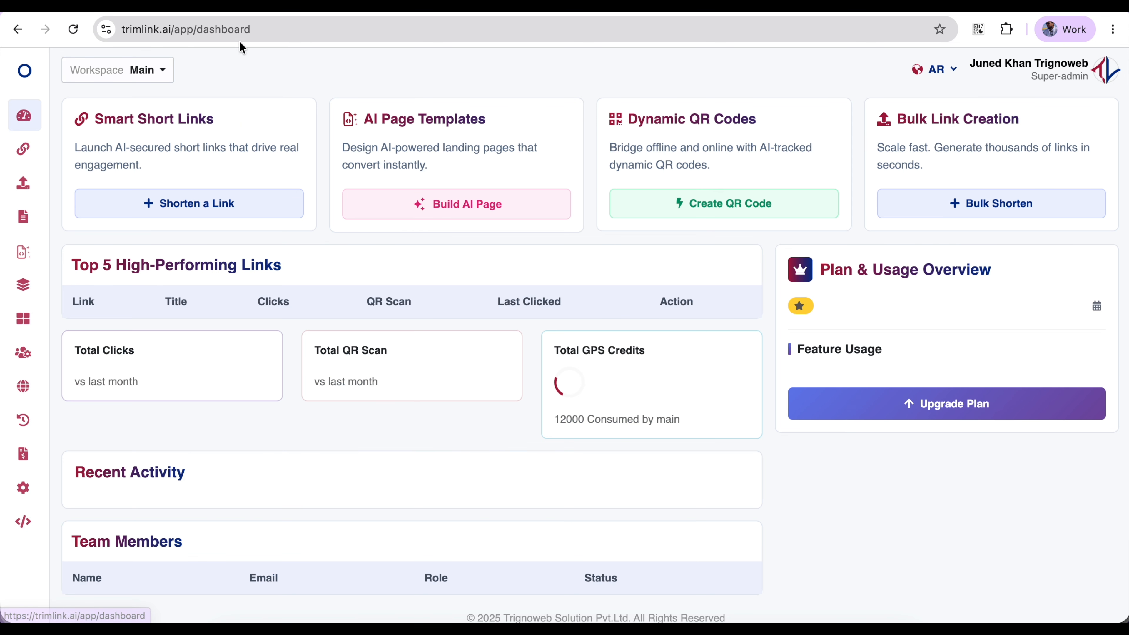
scroll(519, 306, down, 1)
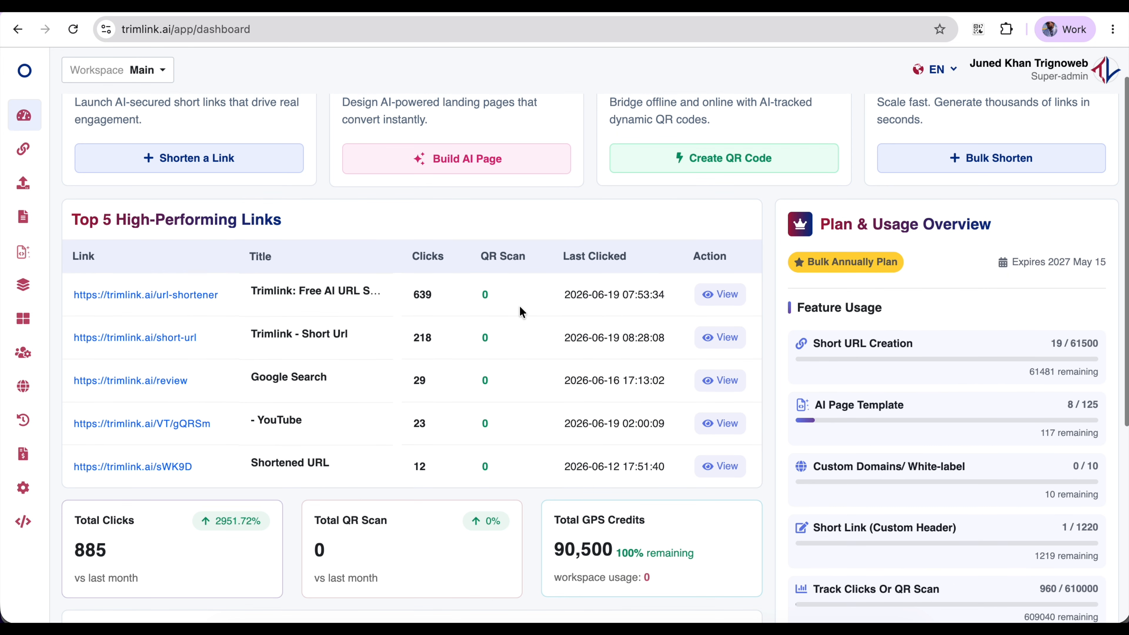
scroll(520, 305, up, 2)
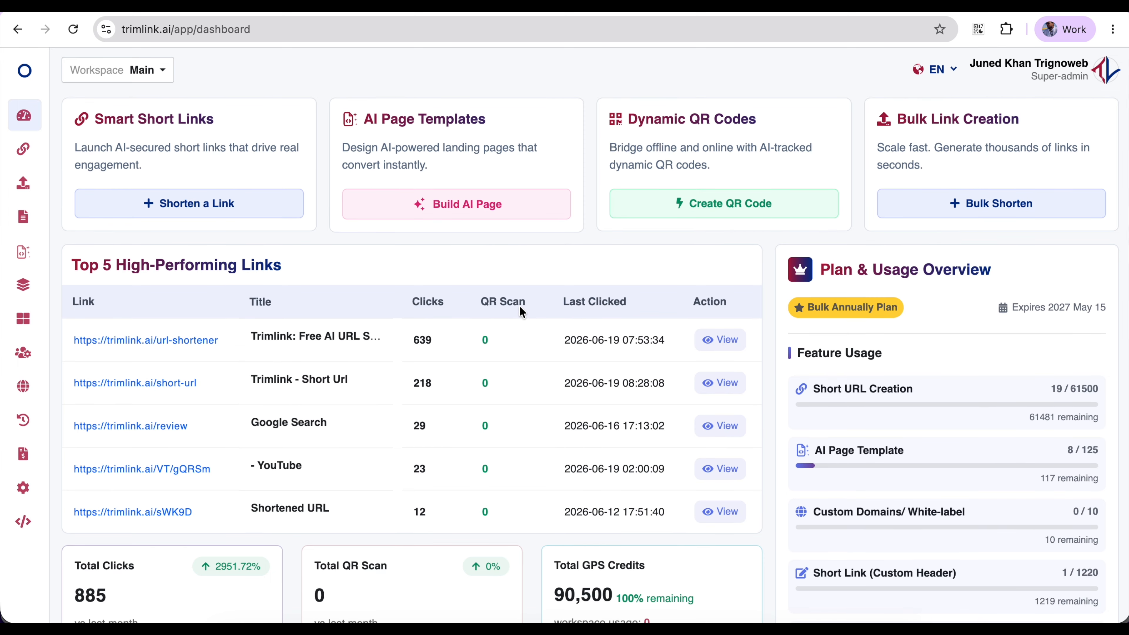
scroll(519, 305, down, 5)
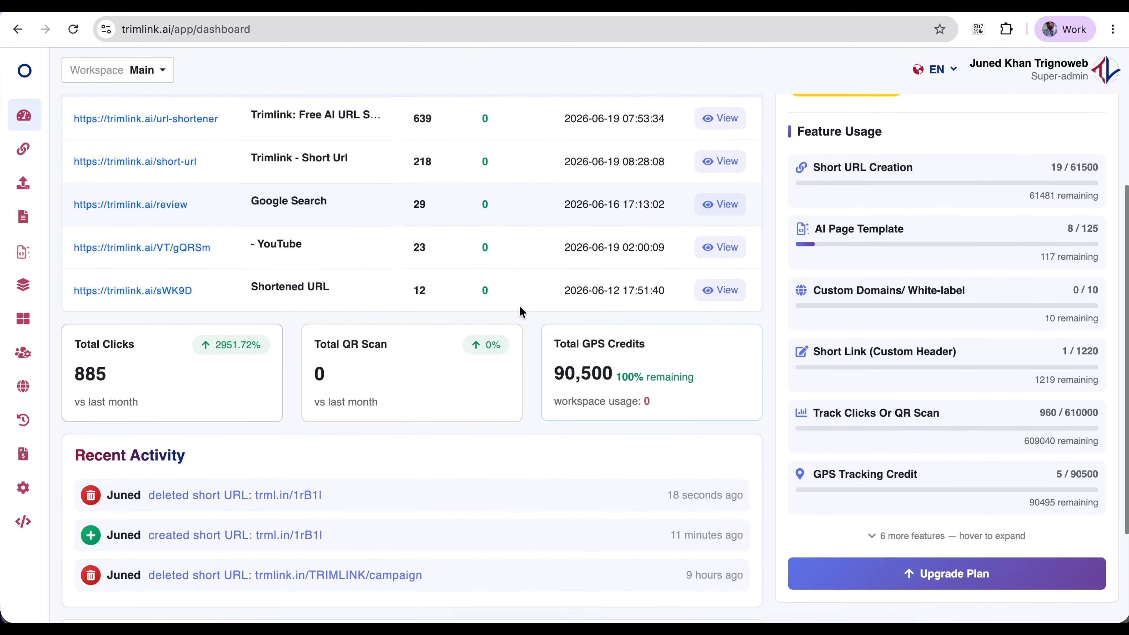
scroll(519, 310, down, 1)
scroll(492, 437, up, 6)
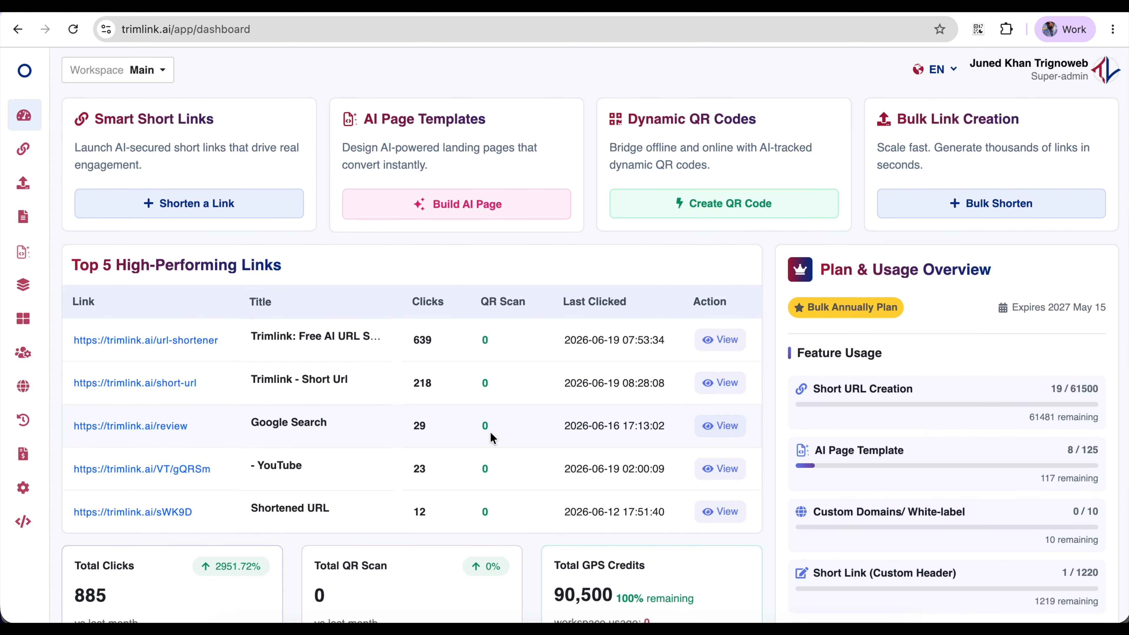